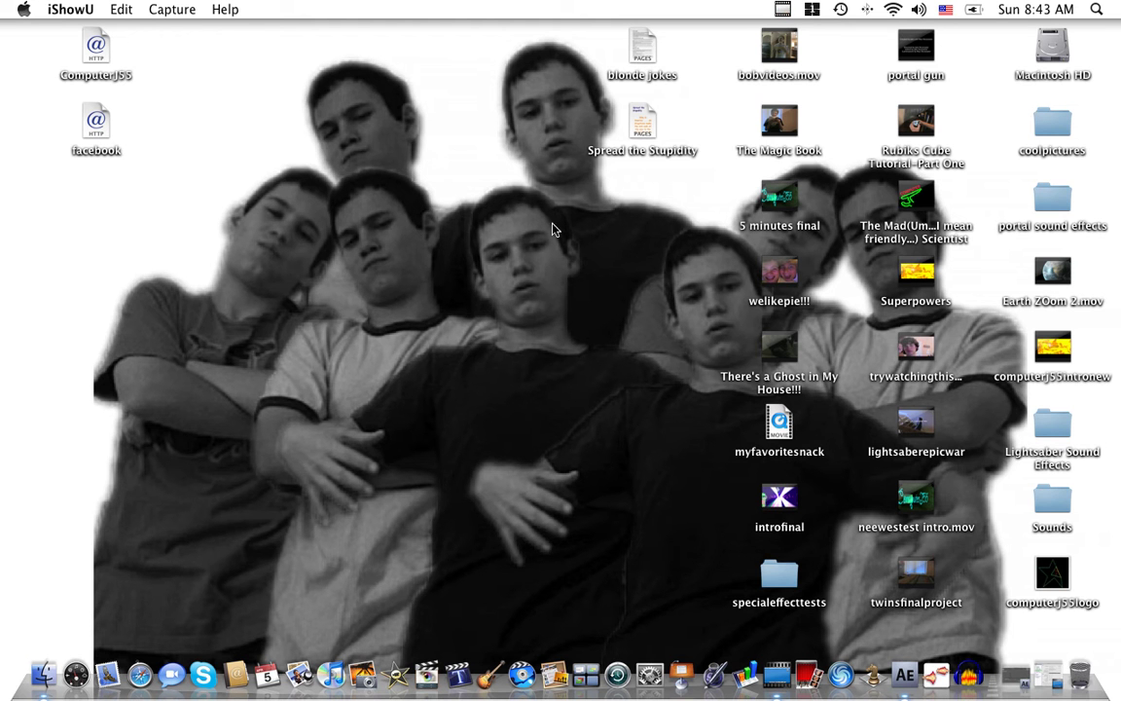
# Open the coolpictures folder and preview the citygiants, dadbehindbuilding and daddyinbowl images
pyautogui.doubleClick(1052, 125)
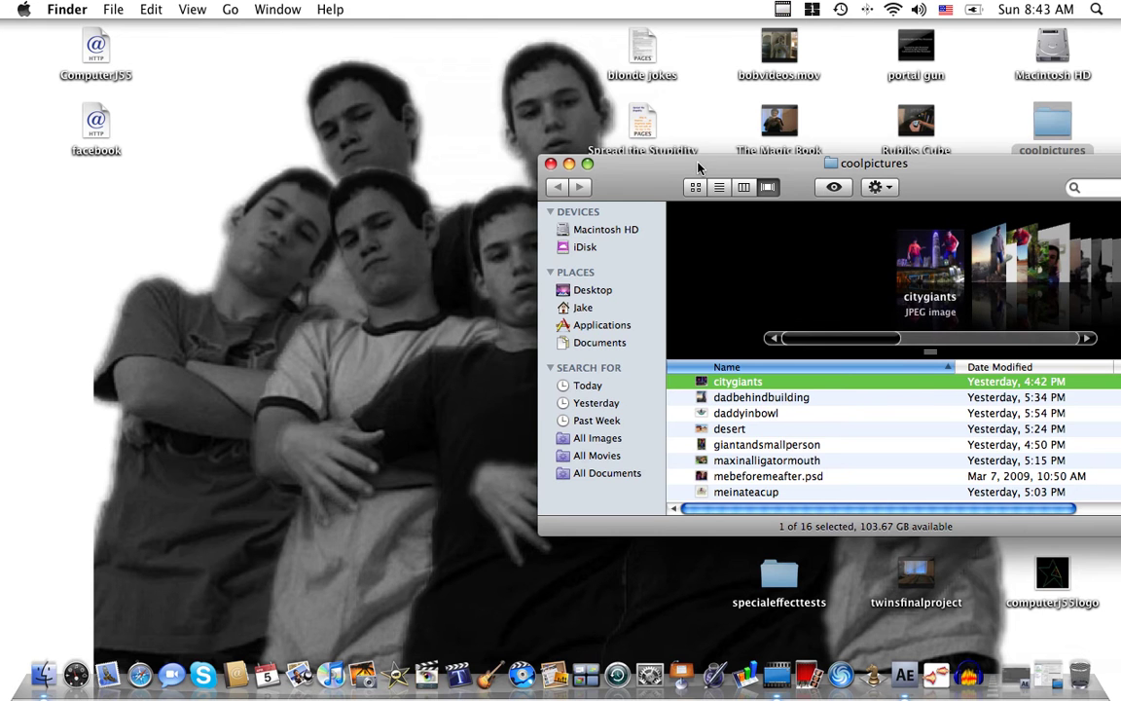
pyautogui.moveTo(697, 165); pyautogui.dragTo(536, 130)
pyautogui.press('space')
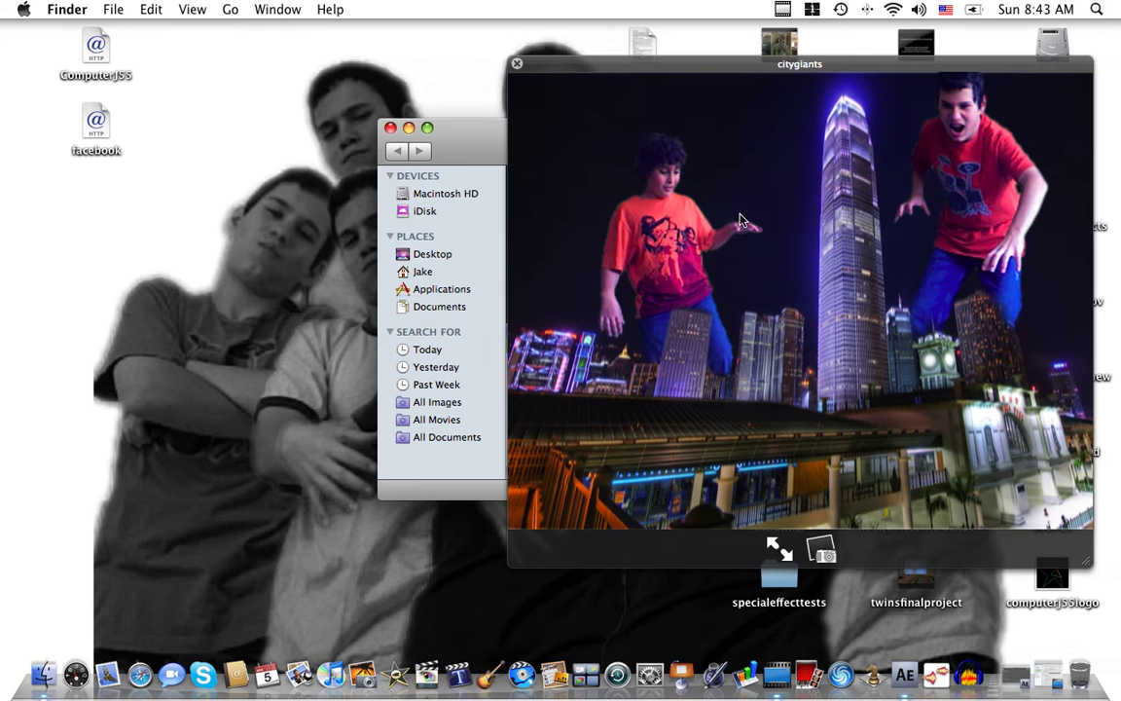
pyautogui.press('space')
pyautogui.click(569, 364)
pyautogui.press('space')
pyautogui.press('space')
pyautogui.click(571, 378)
pyautogui.press('space')
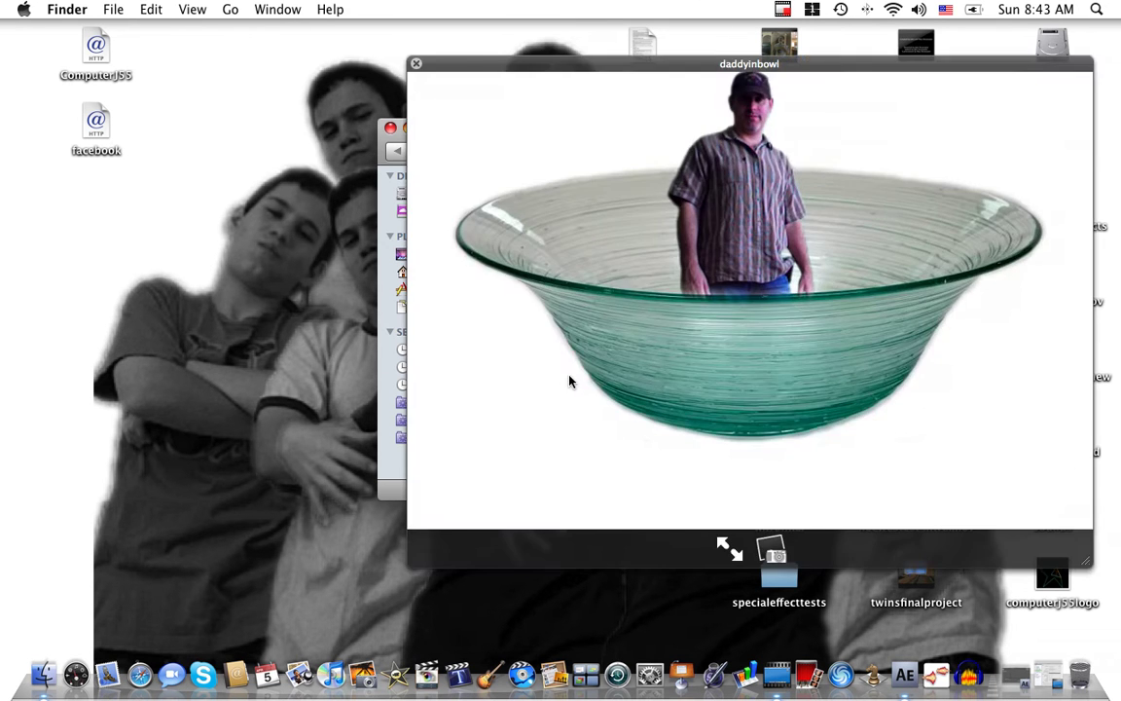
# Preview the desert, giantandsmallperson and maxinalligatormouth images
pyautogui.press('space')
pyautogui.click(576, 395)
pyautogui.press('space')
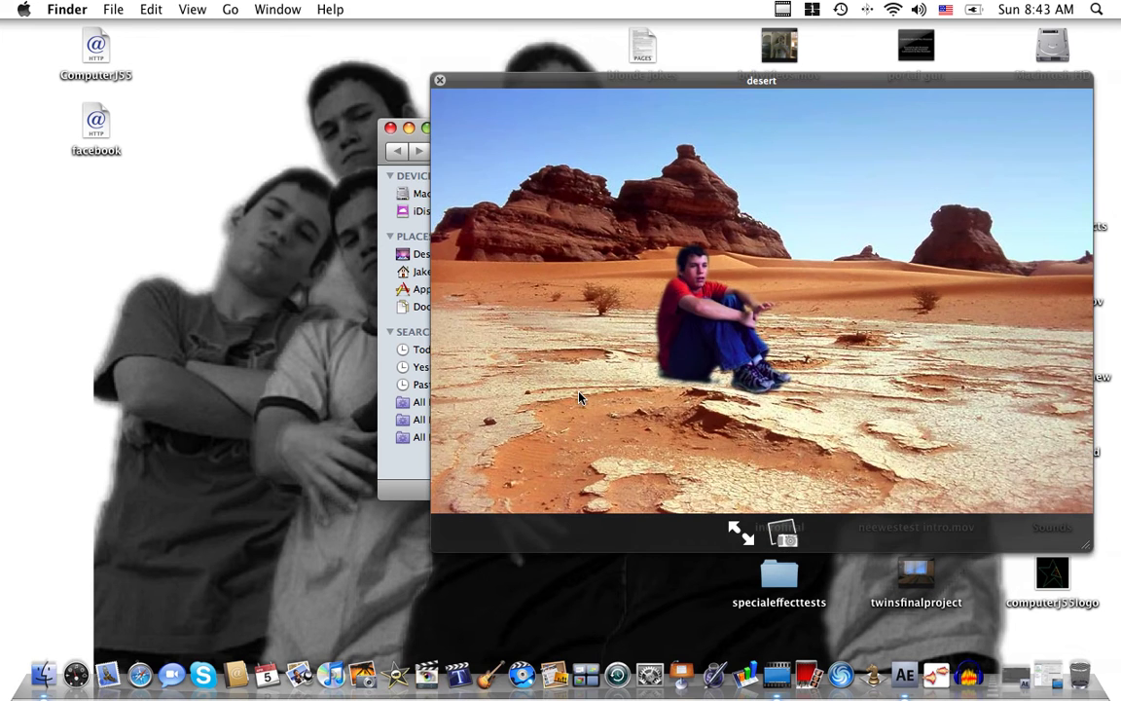
pyautogui.press('space')
pyautogui.click(589, 411)
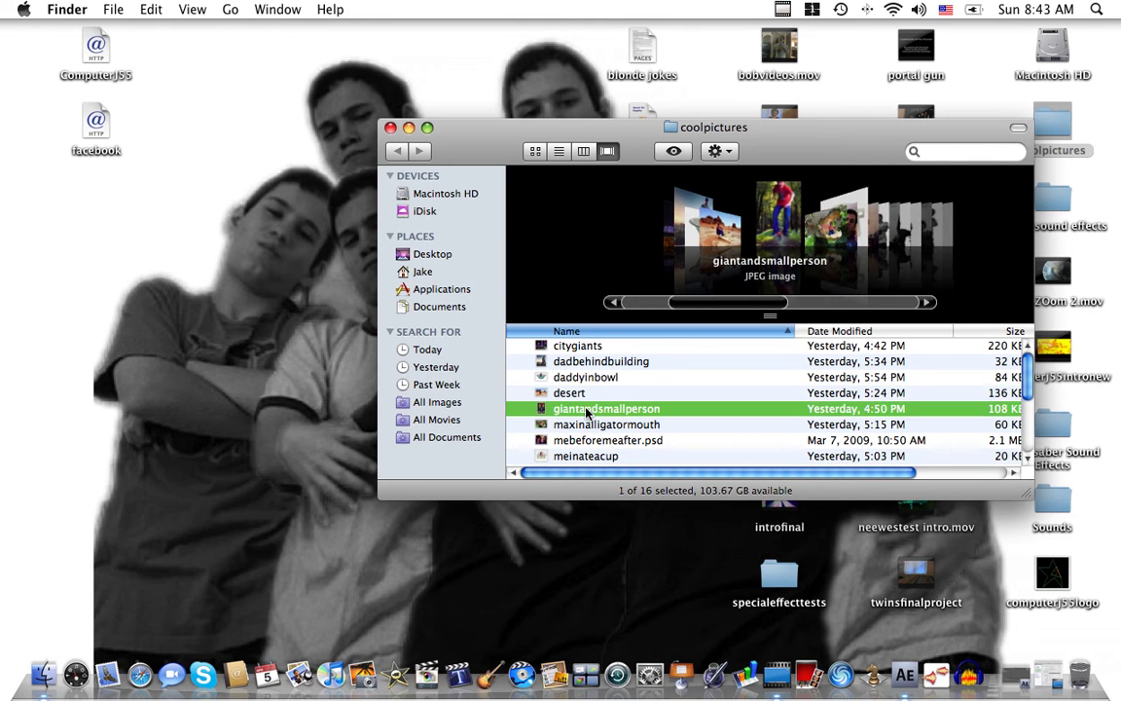
pyautogui.press('space')
pyautogui.press('space')
pyautogui.click(588, 426)
pyautogui.press('space')
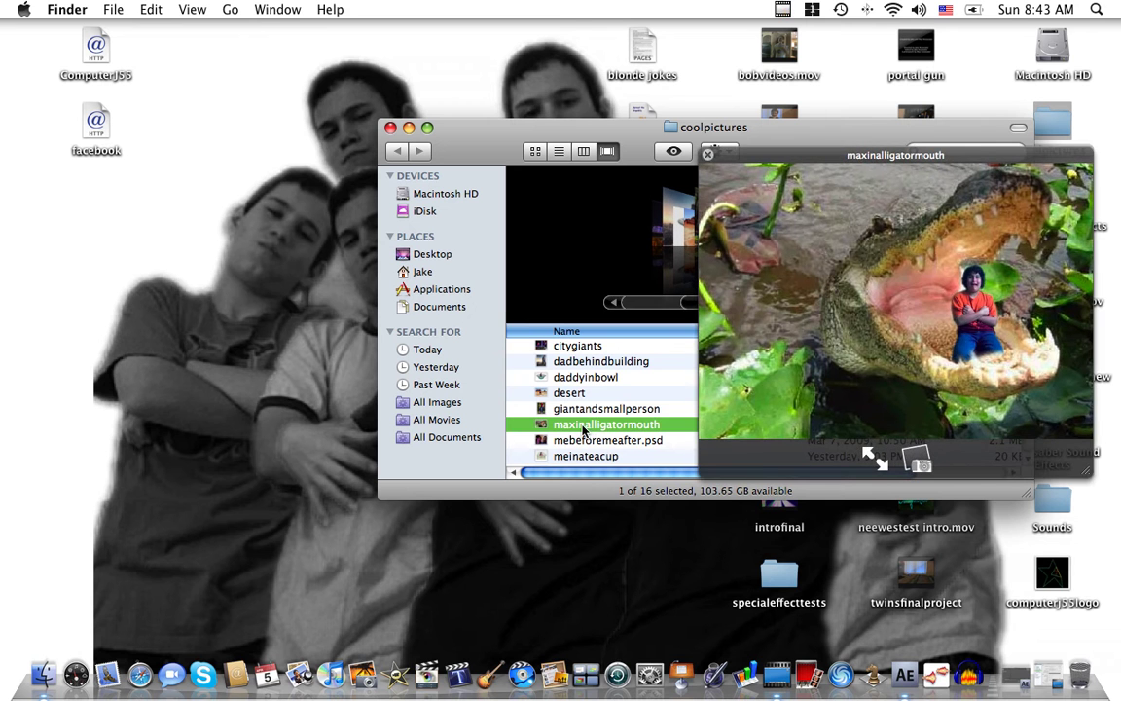
# Preview the meinateacup image, then close the coolpictures folder
pyautogui.press('space')
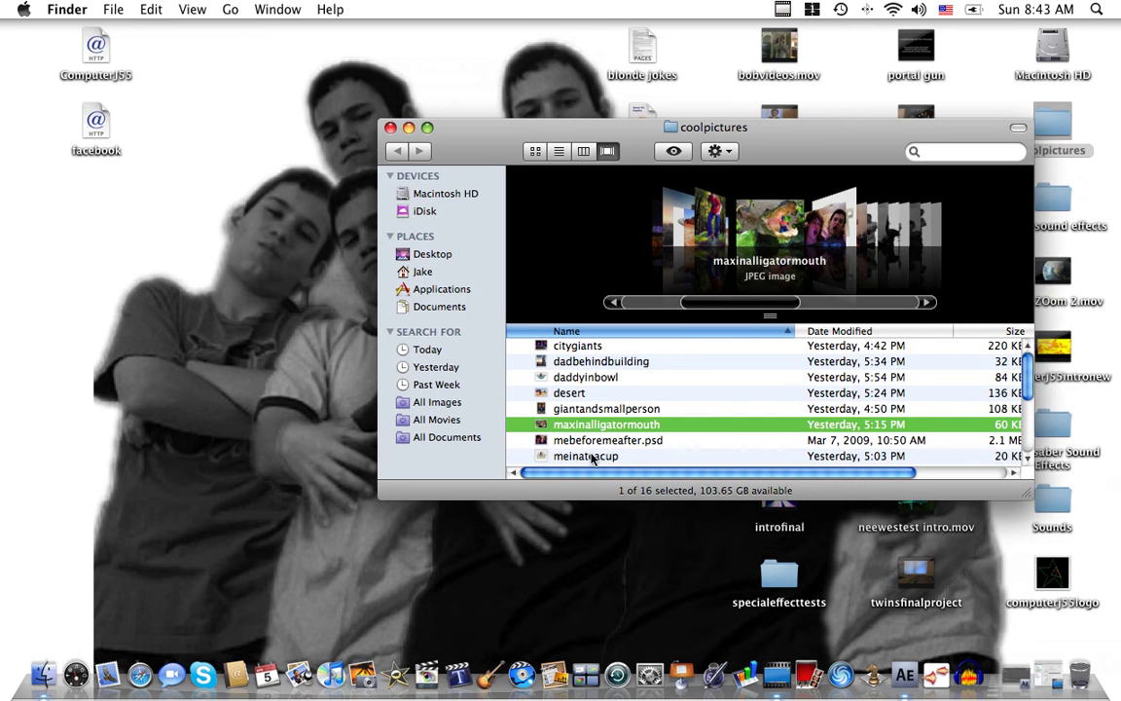
pyautogui.click(589, 454)
pyautogui.press('space')
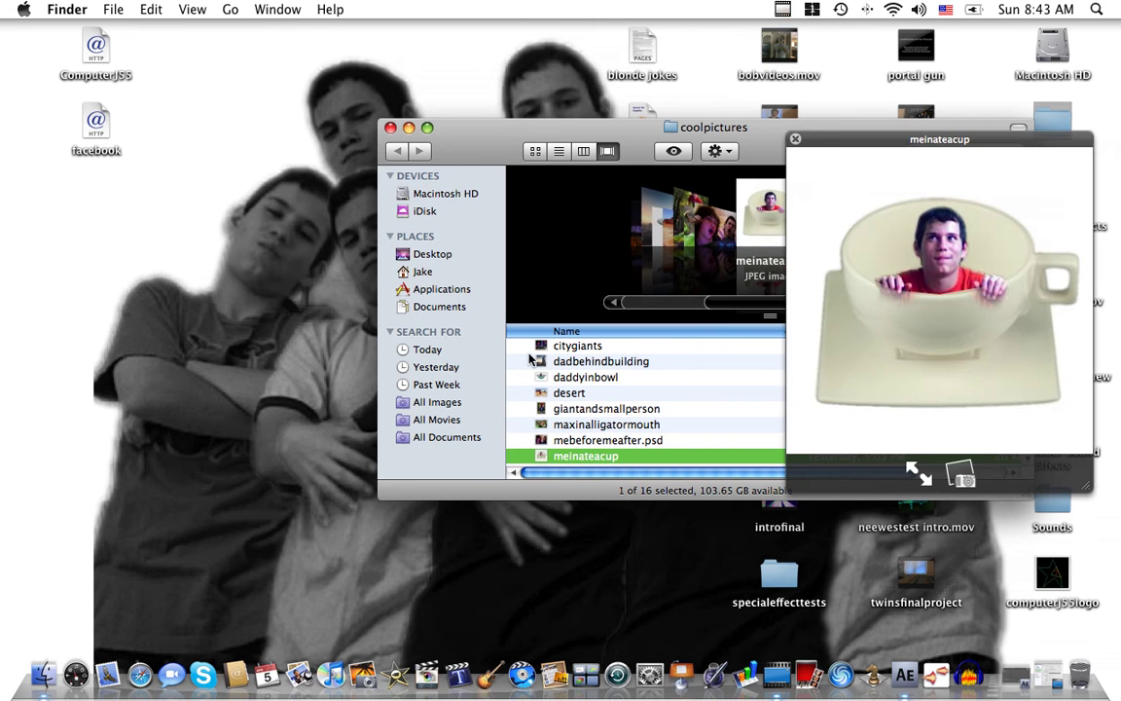
pyautogui.moveTo(902, 148); pyautogui.dragTo(643, 129)
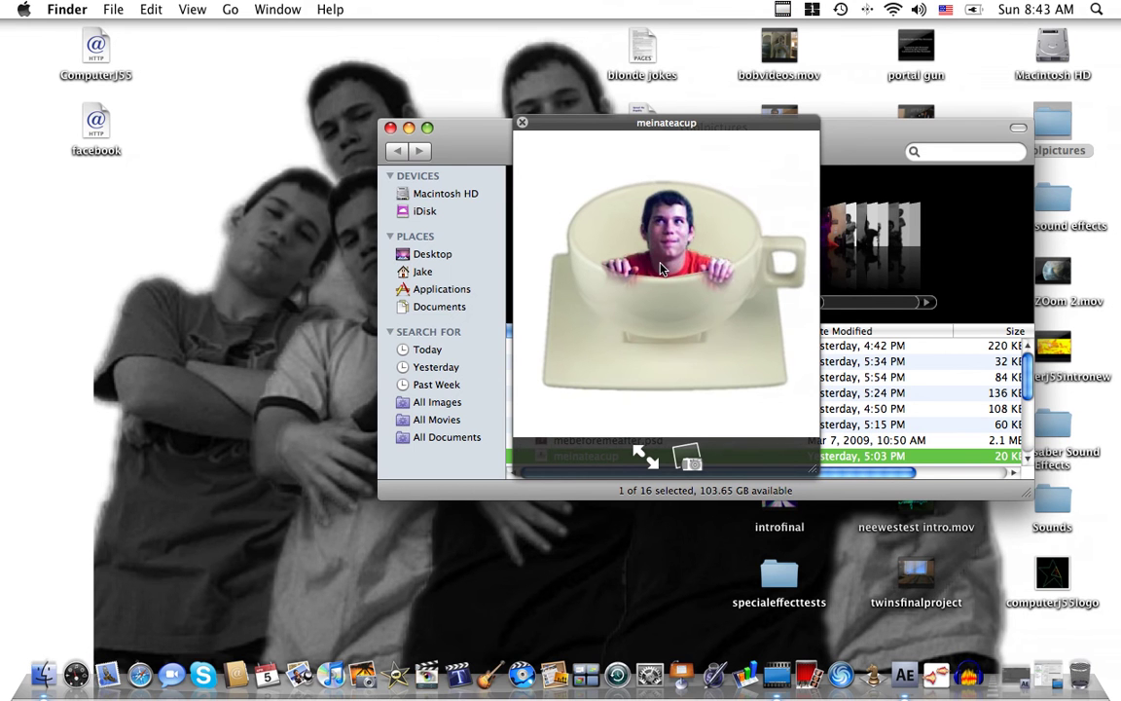
pyautogui.press('space')
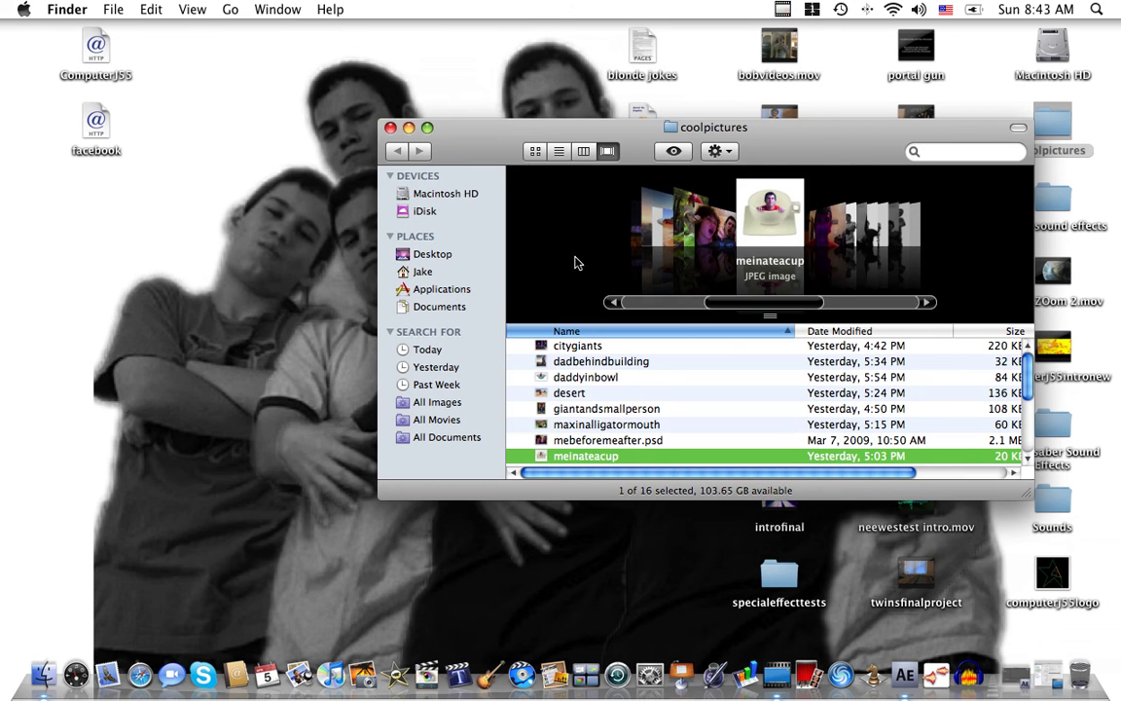
pyautogui.click(391, 127)
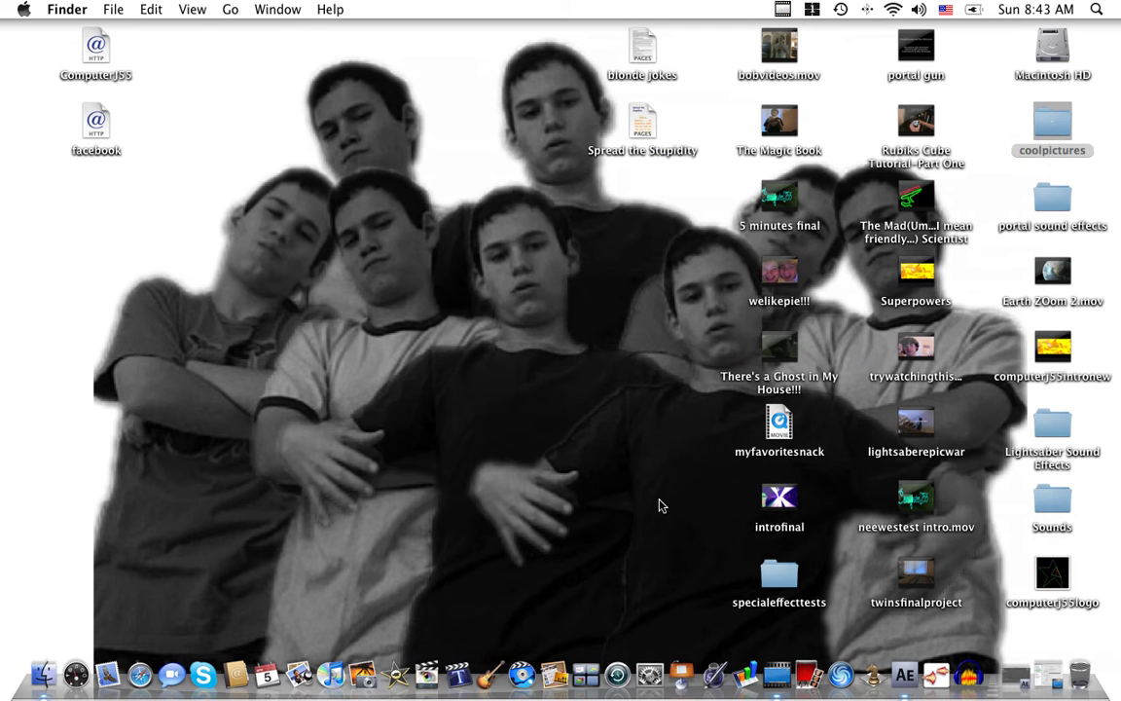
# Save Photo Booth's green-screen photo 174 to the desktop as Photo 174.jpg
pyautogui.click(808, 681)
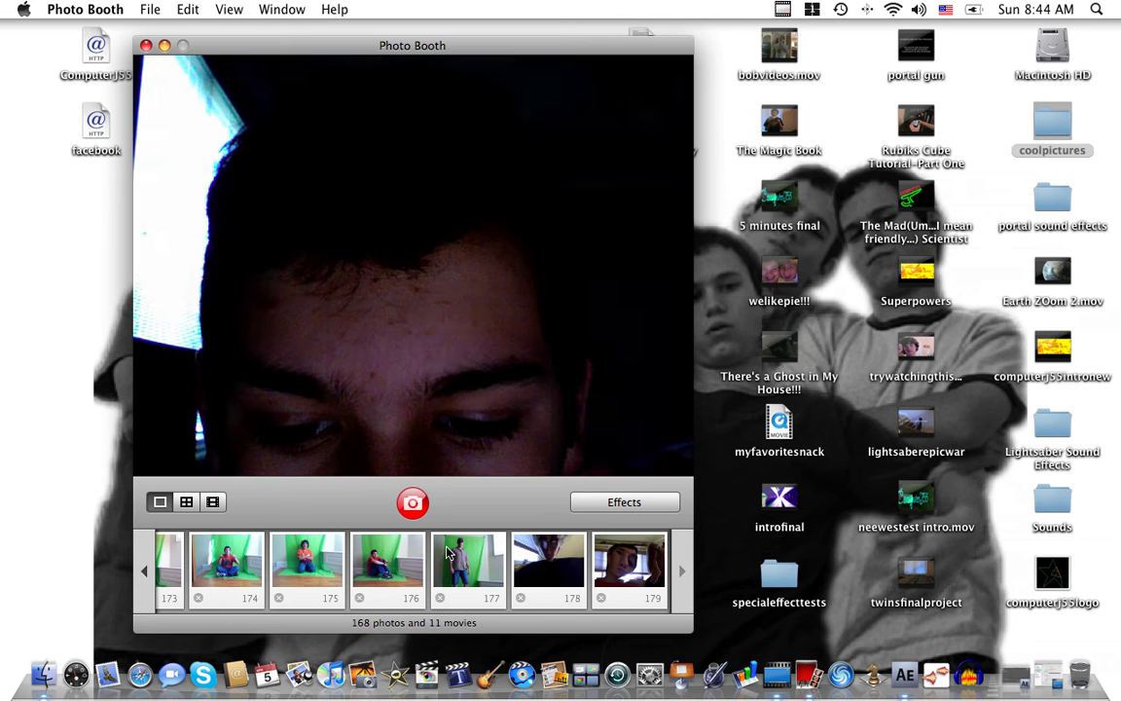
pyautogui.click(234, 563)
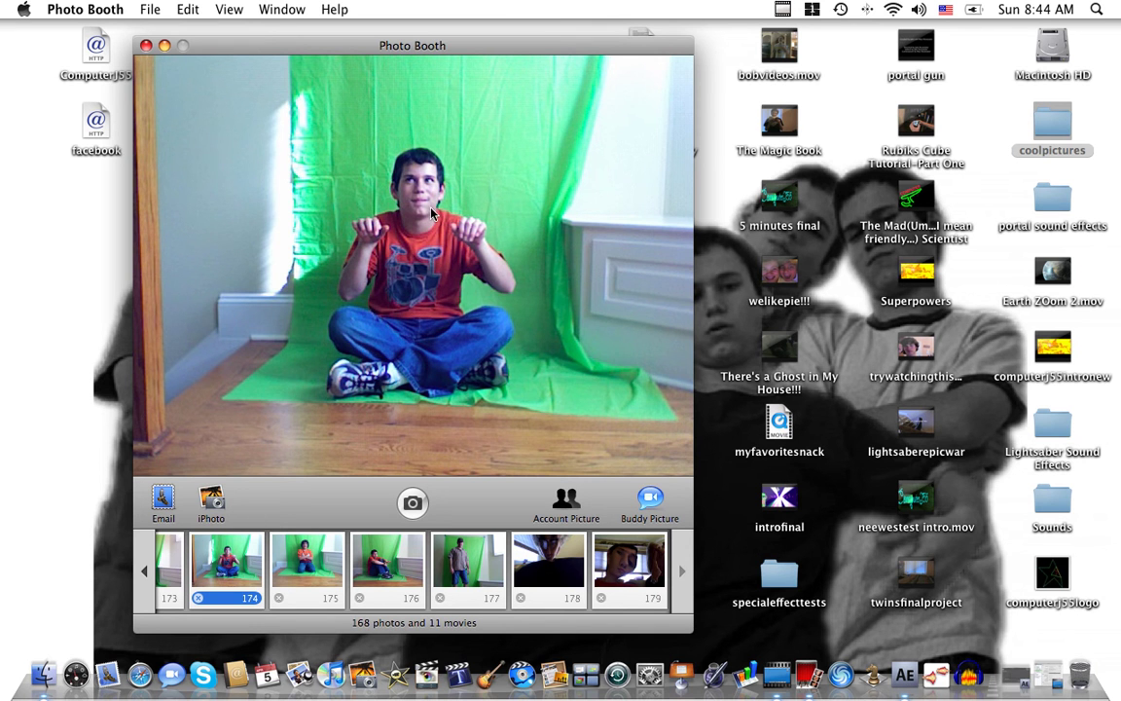
pyautogui.moveTo(387, 216); pyautogui.dragTo(70, 304)
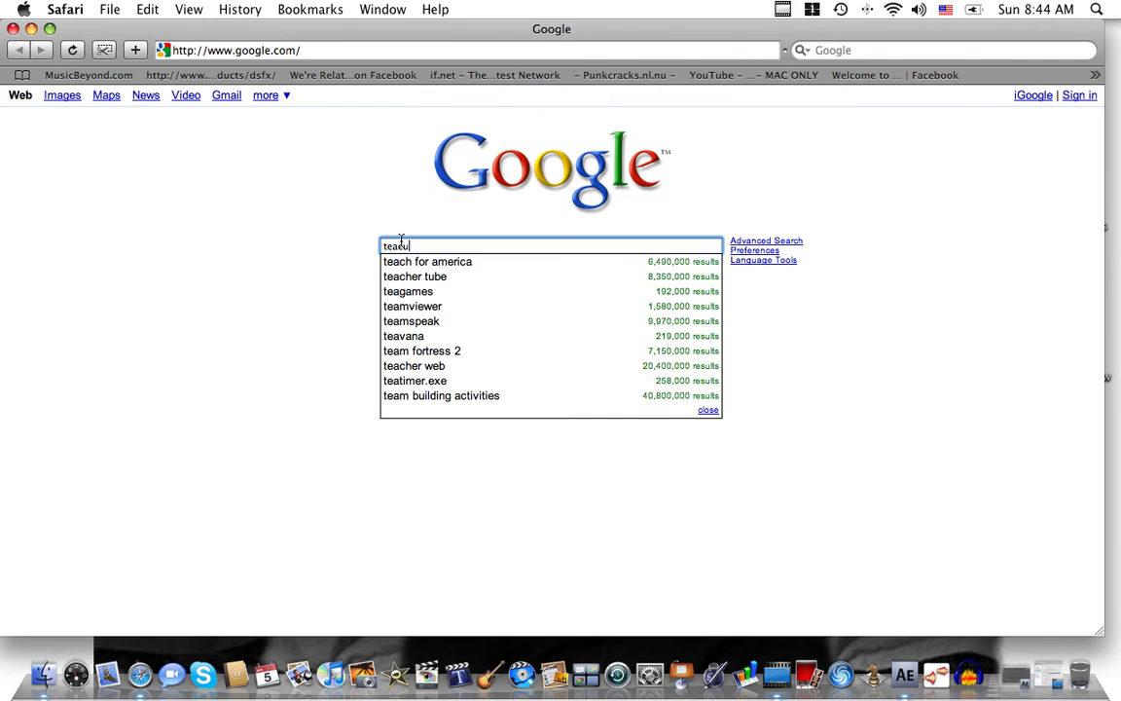
# Search Google for 'teacup' and browse the image results
pyautogui.press('Return')
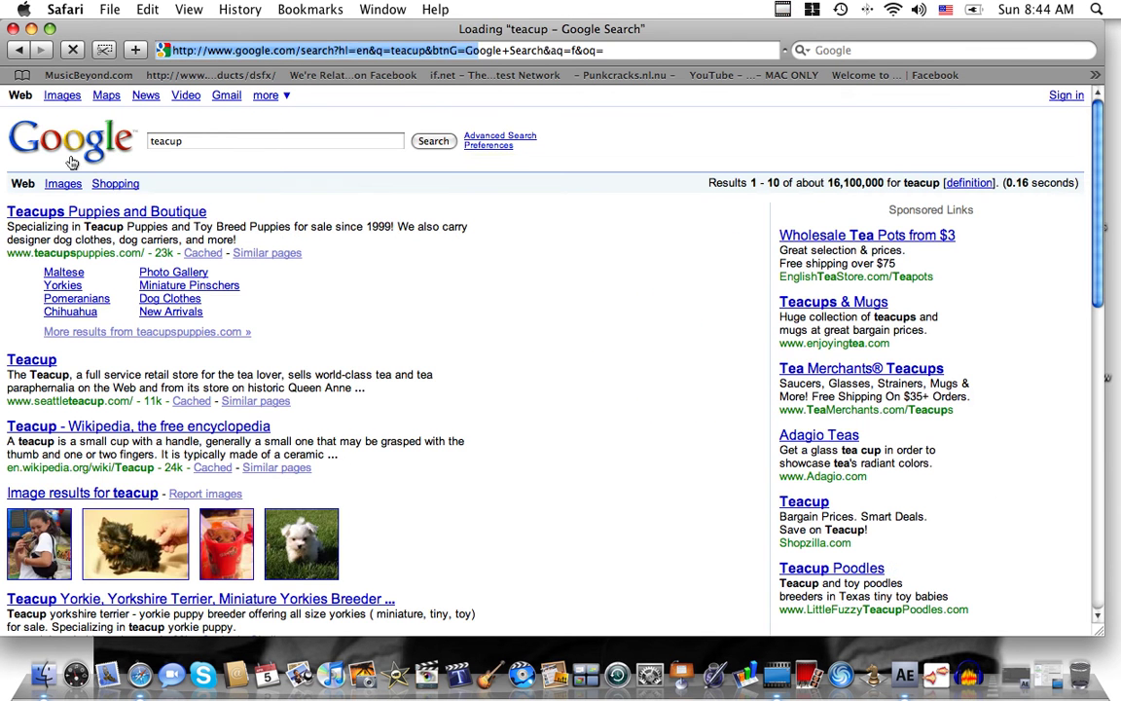
pyautogui.click(62, 95)
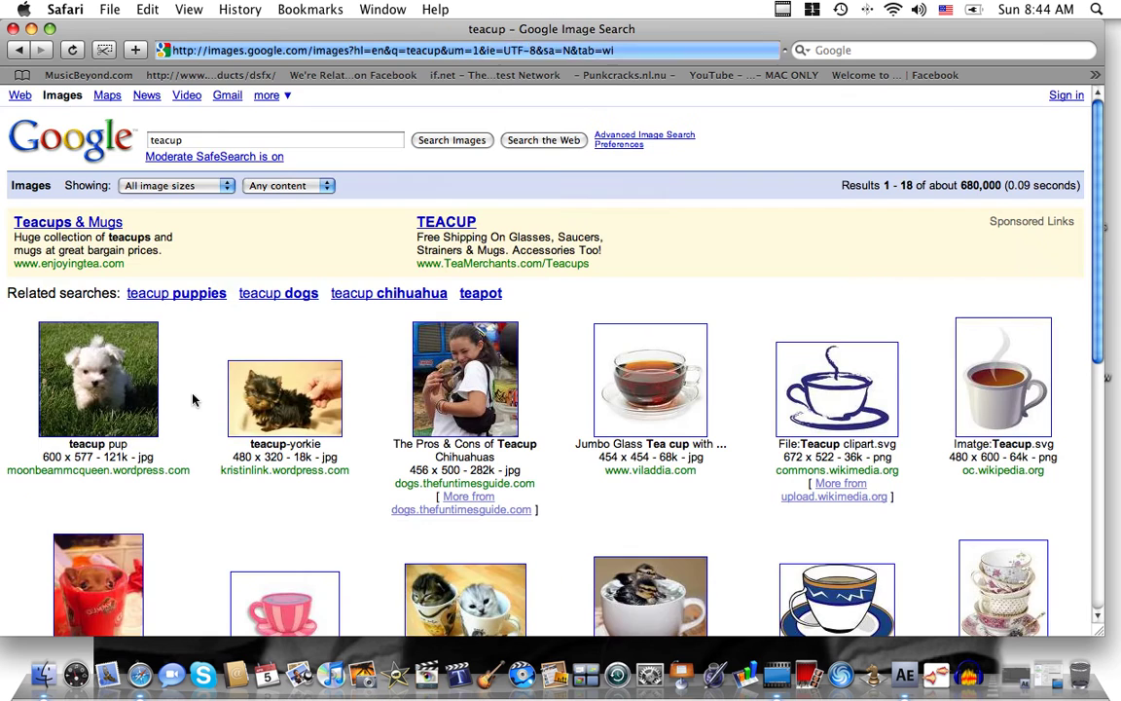
pyautogui.scroll(-10, 197, 397)
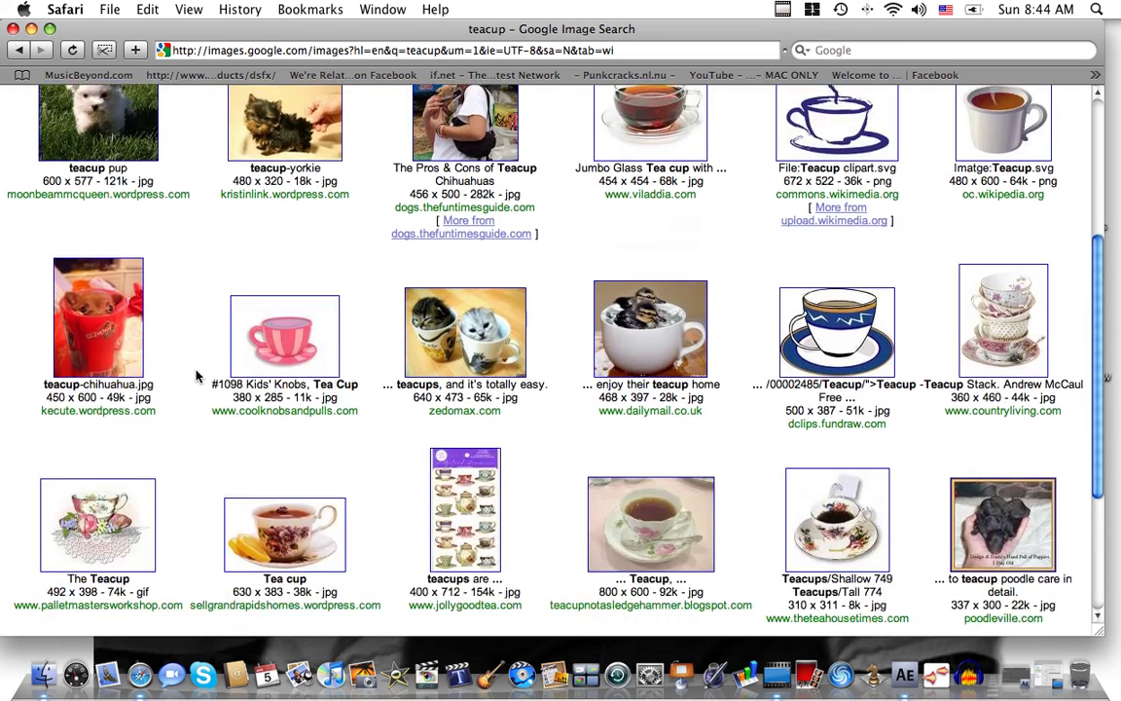
pyautogui.scroll(-1, 196, 375)
pyautogui.scroll(10, 197, 376)
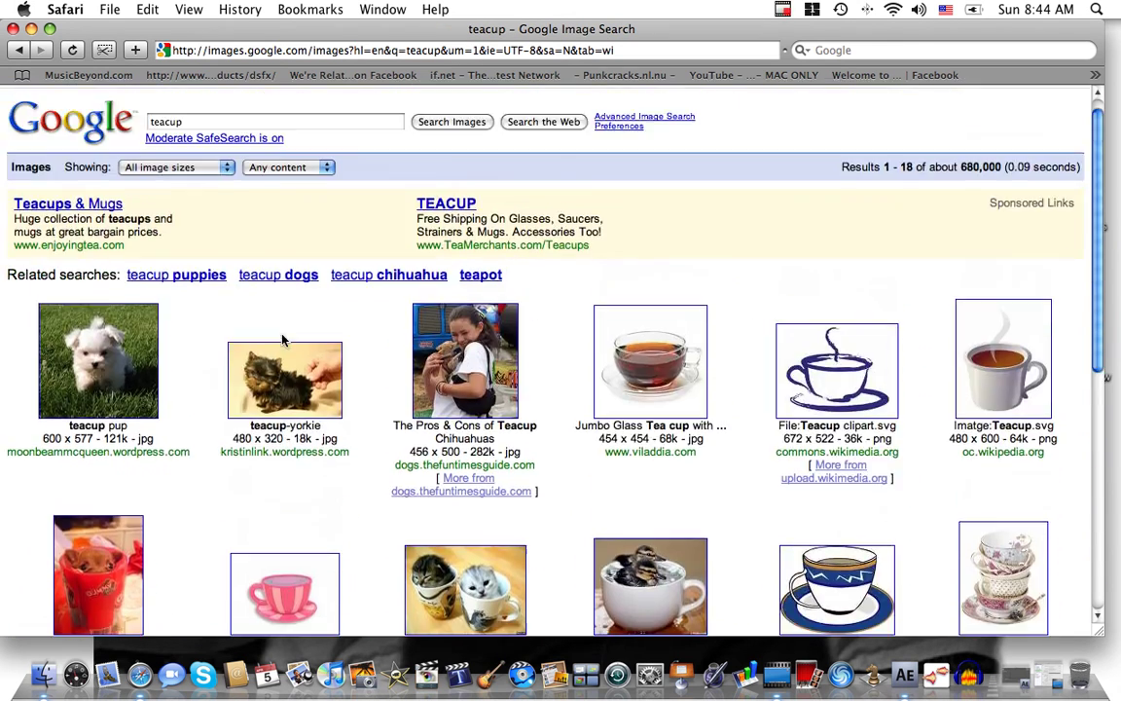
# Refine the image search to 'teacup close up', then to 'empty teacup'
pyautogui.click(199, 122)
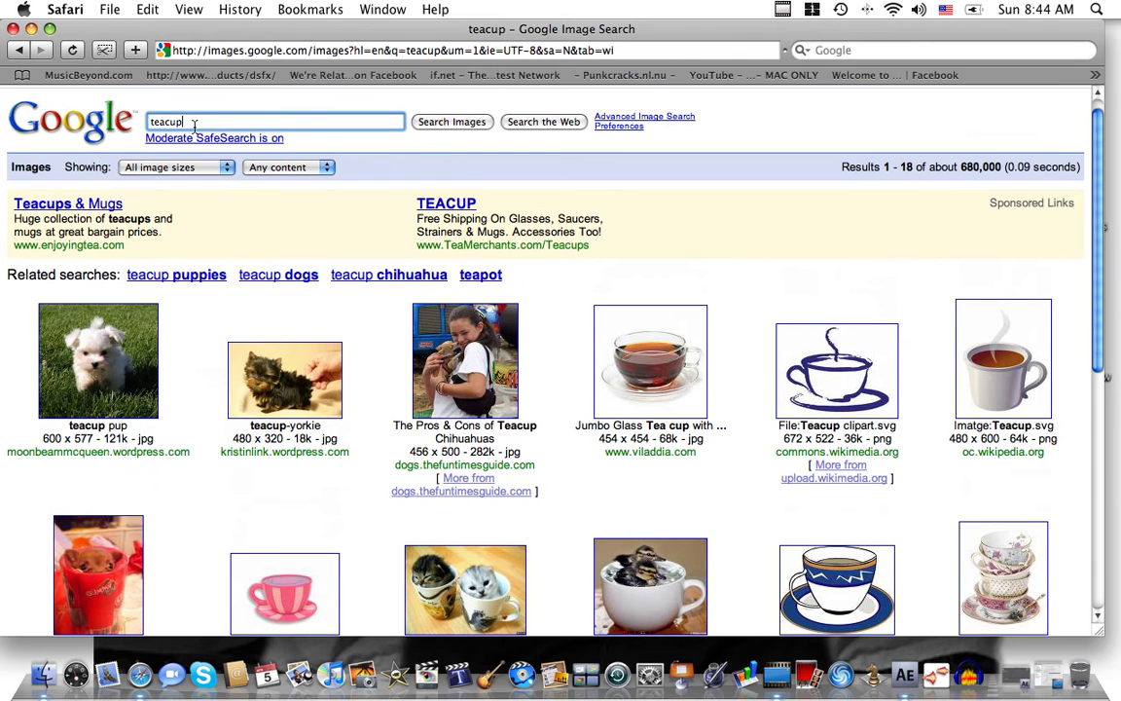
pyautogui.write('close up')
pyautogui.press('Return')
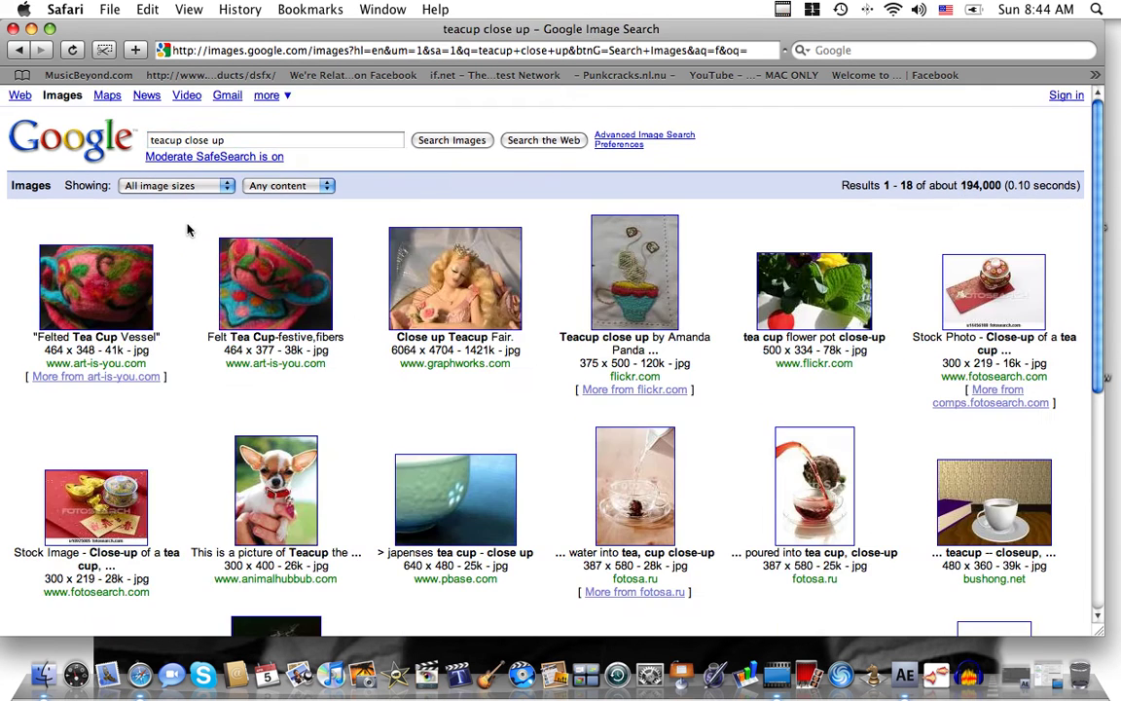
pyautogui.scroll(-5, 175, 222)
pyautogui.scroll(5, 165, 214)
pyautogui.moveTo(221, 141); pyautogui.dragTo(112, 145)
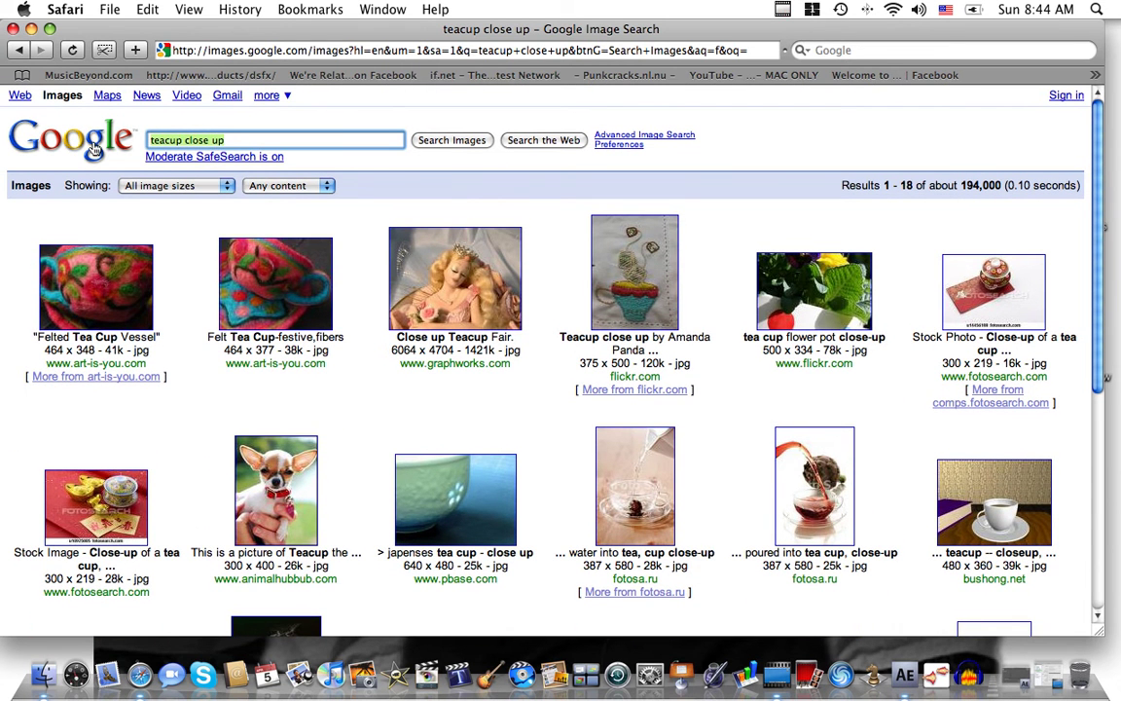
pyautogui.write('empty teacu')
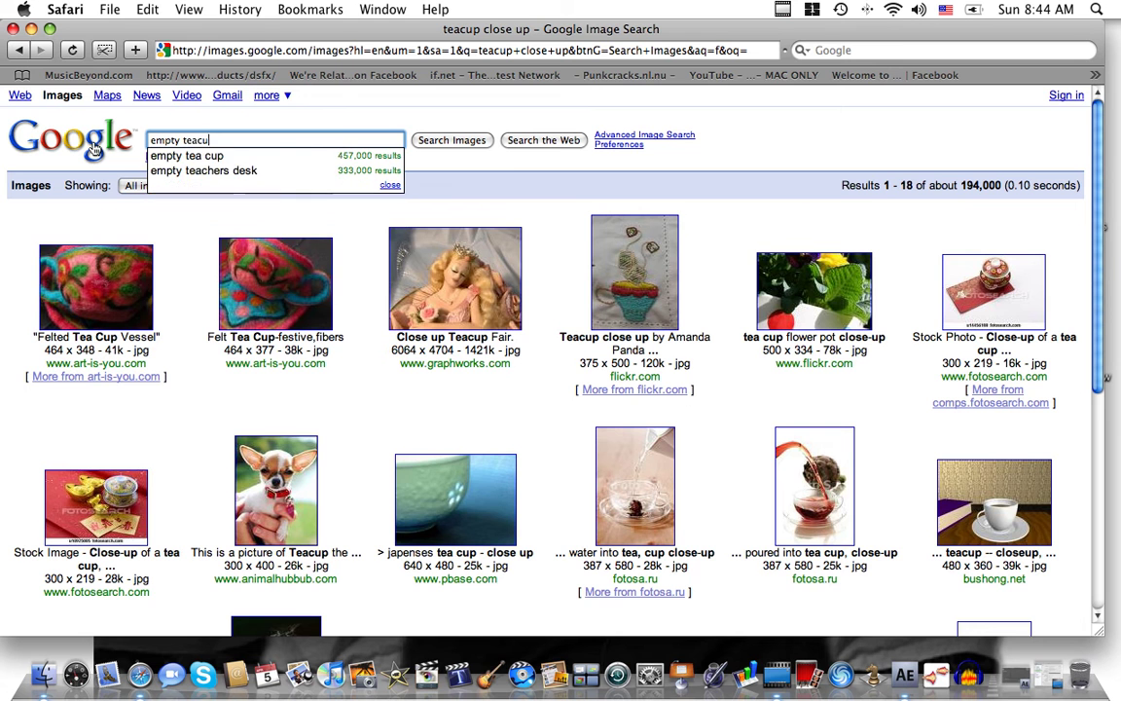
pyautogui.write('p')
pyautogui.press('Return')
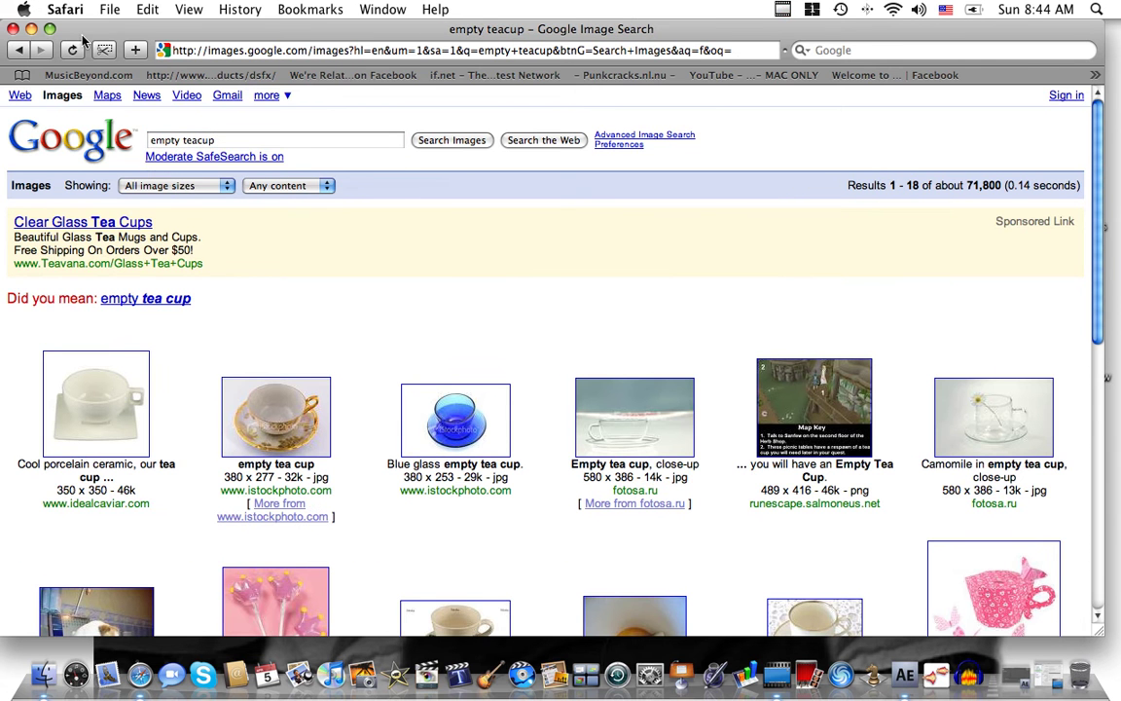
# Save the white porcelain teacup picture to the desktop as images.jpeg and hide Safari
pyautogui.moveTo(125, 38); pyautogui.dragTo(290, 39)
pyautogui.moveTo(237, 374); pyautogui.dragTo(85, 382)
pyautogui.press('super+h')
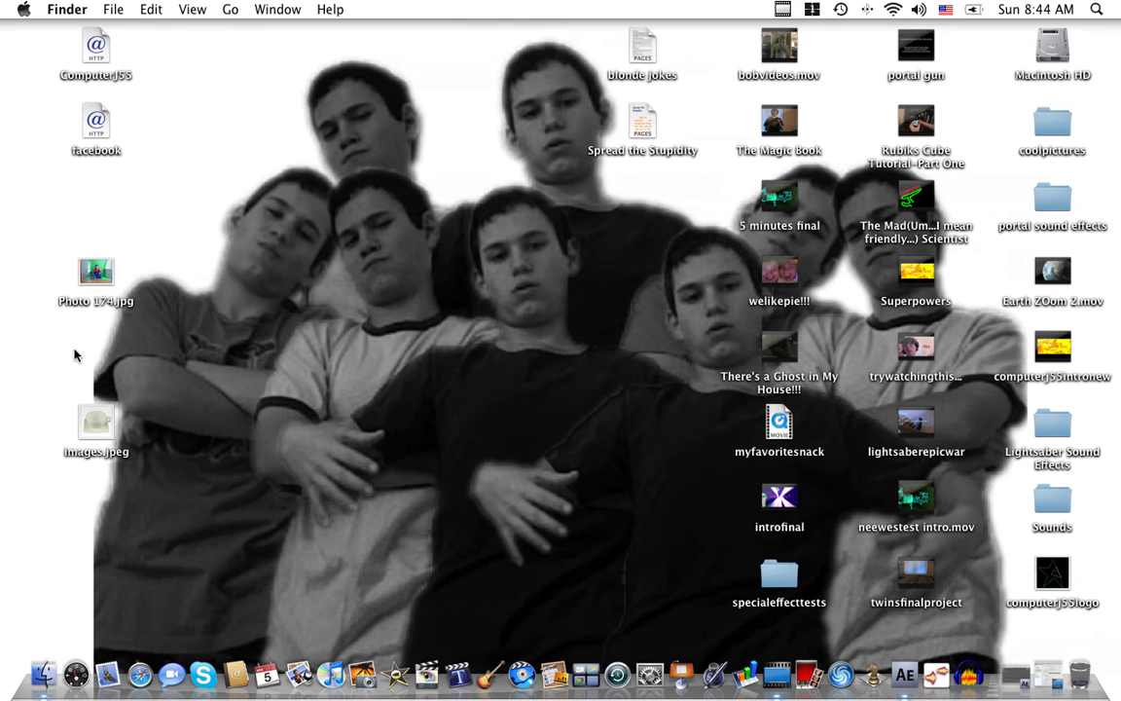
# Drop Photo 174.jpg and images.jpeg onto After Effects, then make a composition from Photo 174.jpg
pyautogui.moveTo(49, 241); pyautogui.dragTo(117, 418)
pyautogui.moveTo(94, 246); pyautogui.dragTo(913, 687)
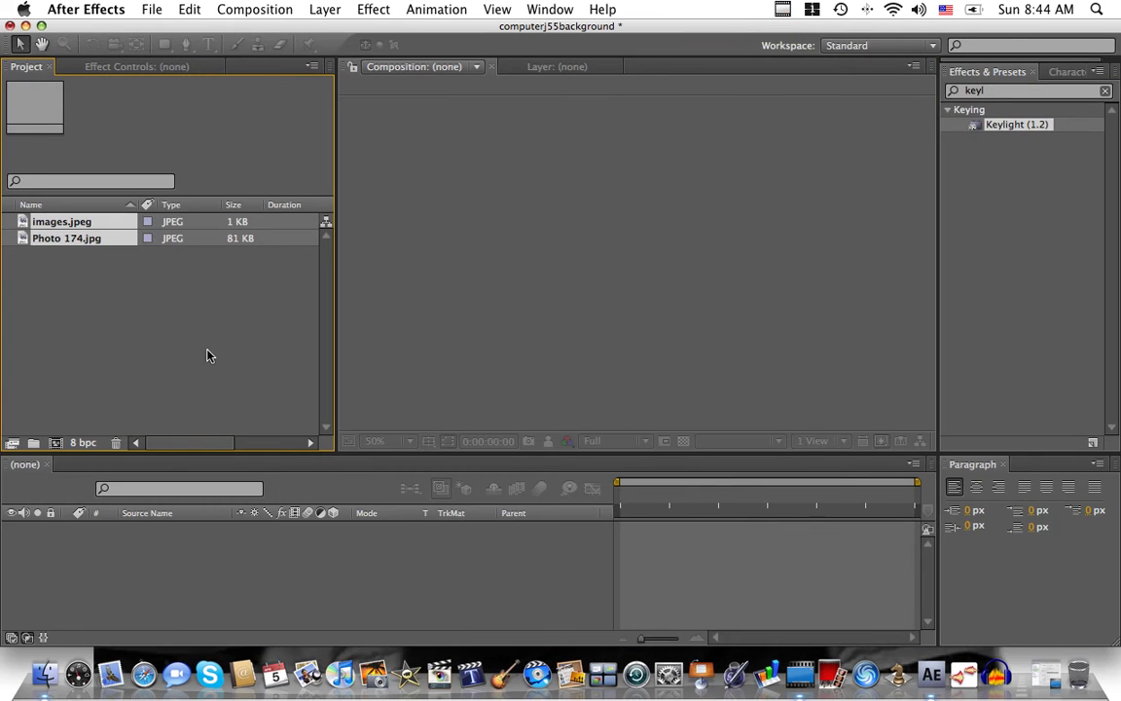
pyautogui.click(204, 356)
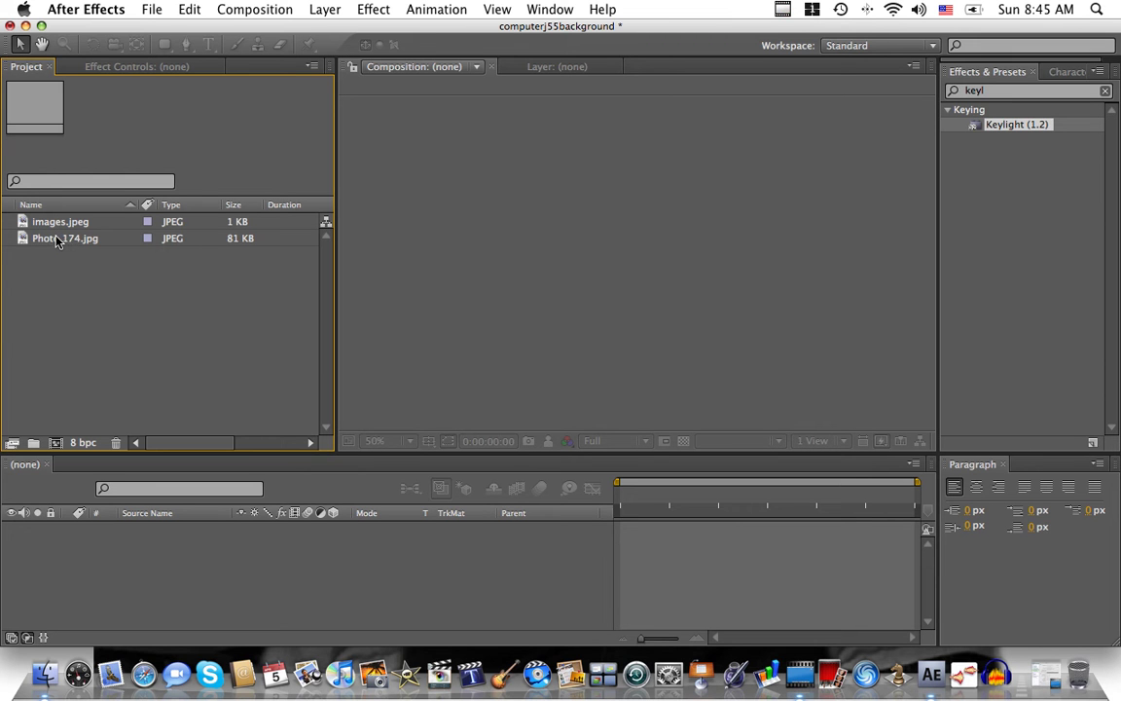
pyautogui.moveTo(57, 241); pyautogui.dragTo(58, 445)
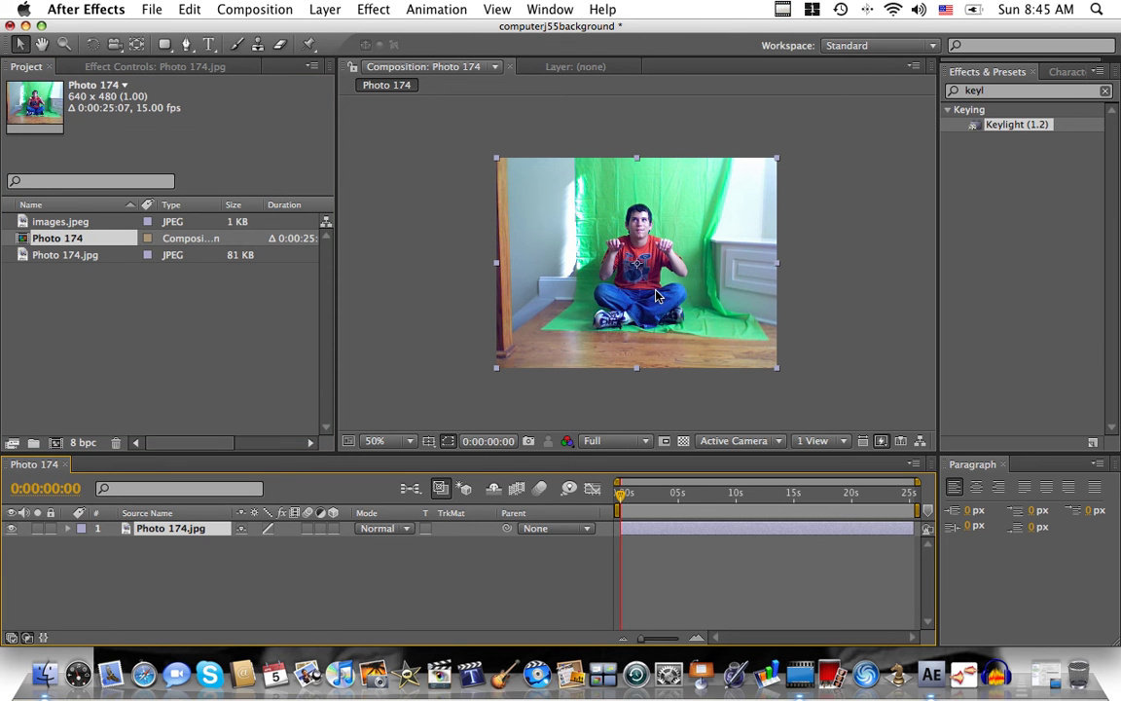
# With the Pen tool, place mask points around the seated person, undoing the misplaced last ones
pyautogui.click(189, 45)
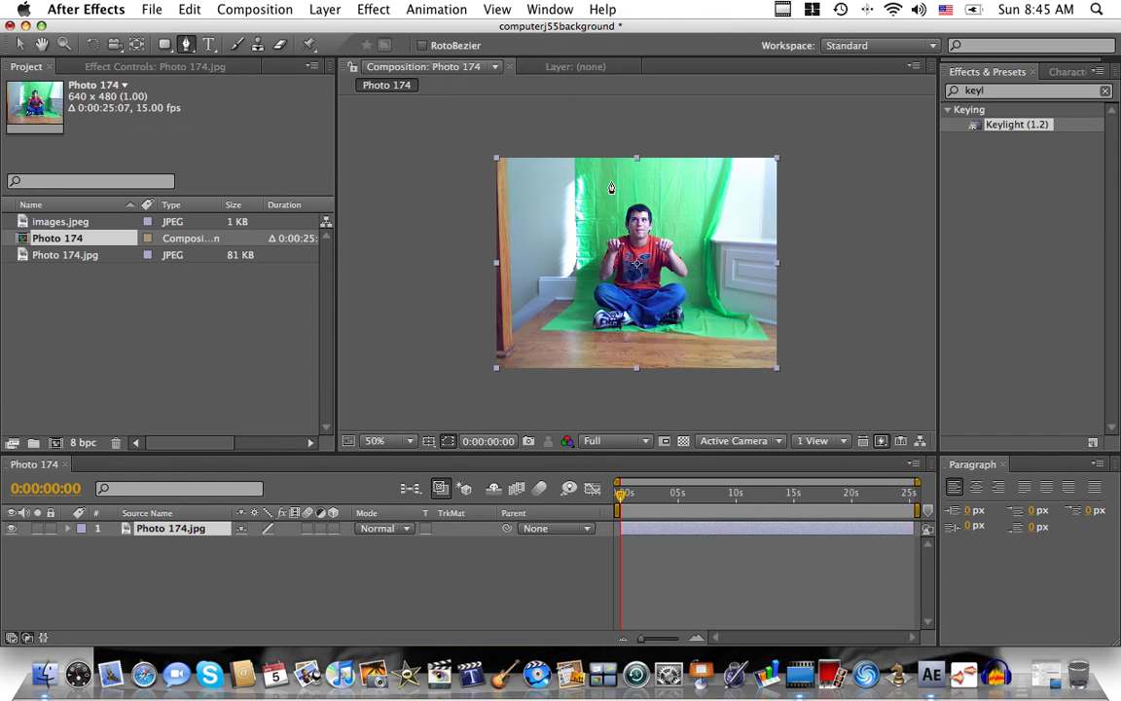
pyautogui.click(603, 153)
pyautogui.click(603, 212)
pyautogui.click(591, 266)
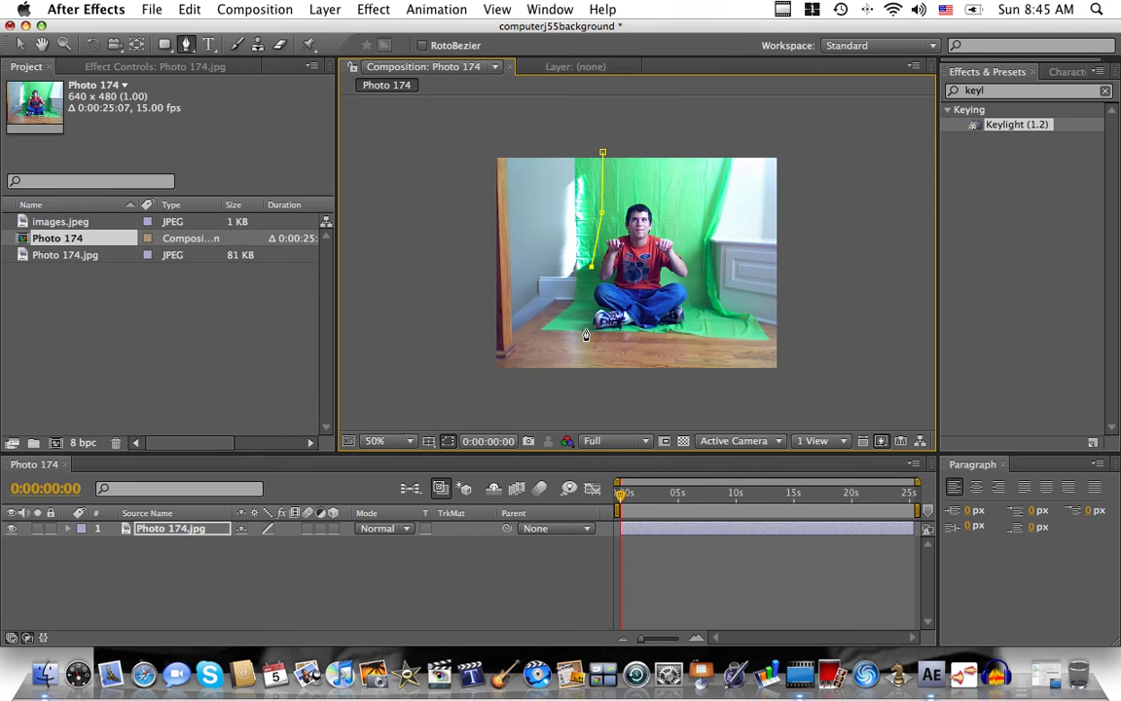
pyautogui.click(585, 330)
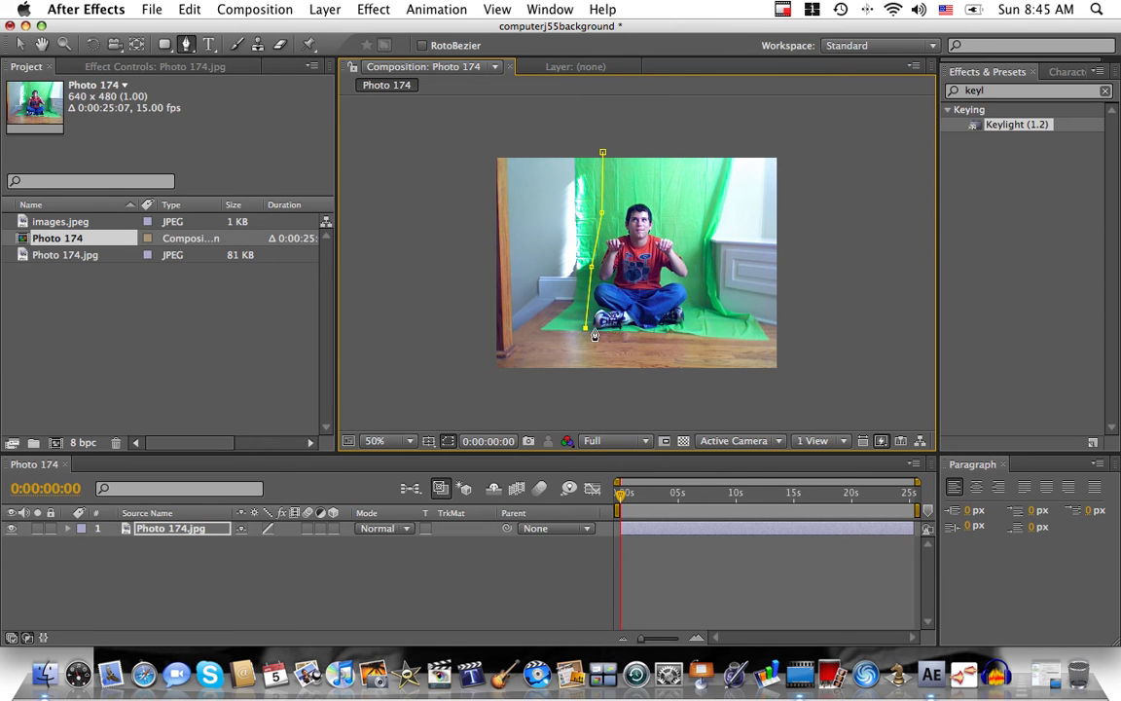
pyautogui.click(647, 330)
pyautogui.click(692, 284)
pyautogui.click(690, 235)
pyautogui.click(626, 165)
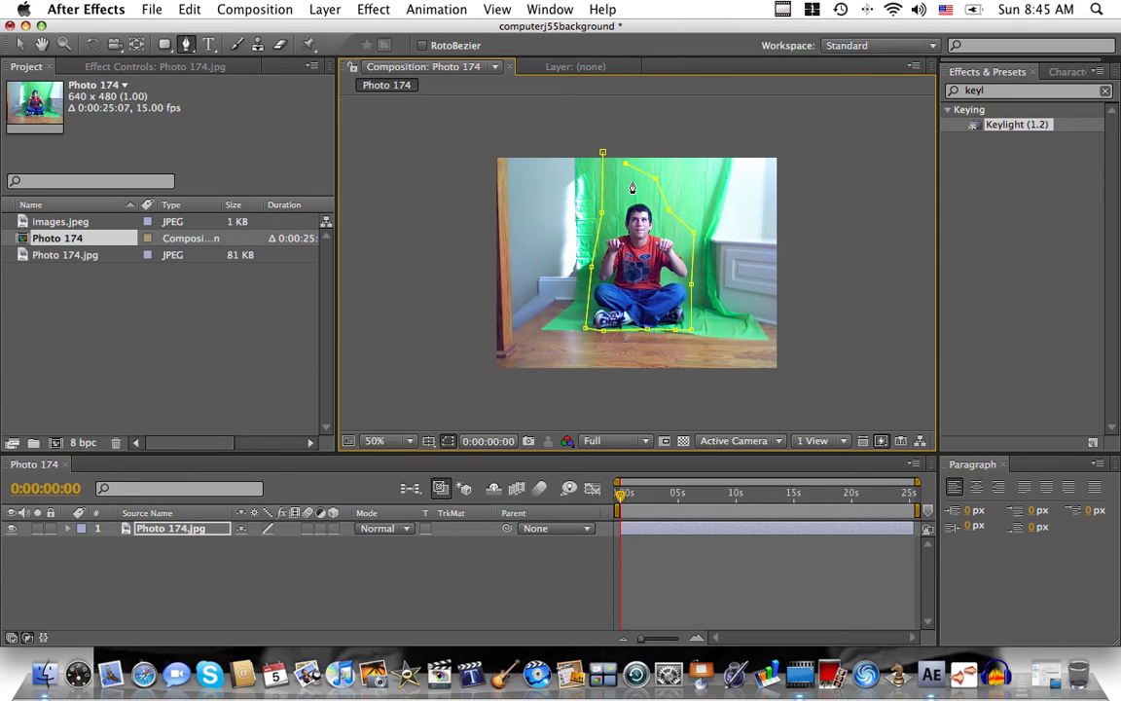
pyautogui.press('super+z')
pyautogui.press('super+z')
pyautogui.press('super+z')
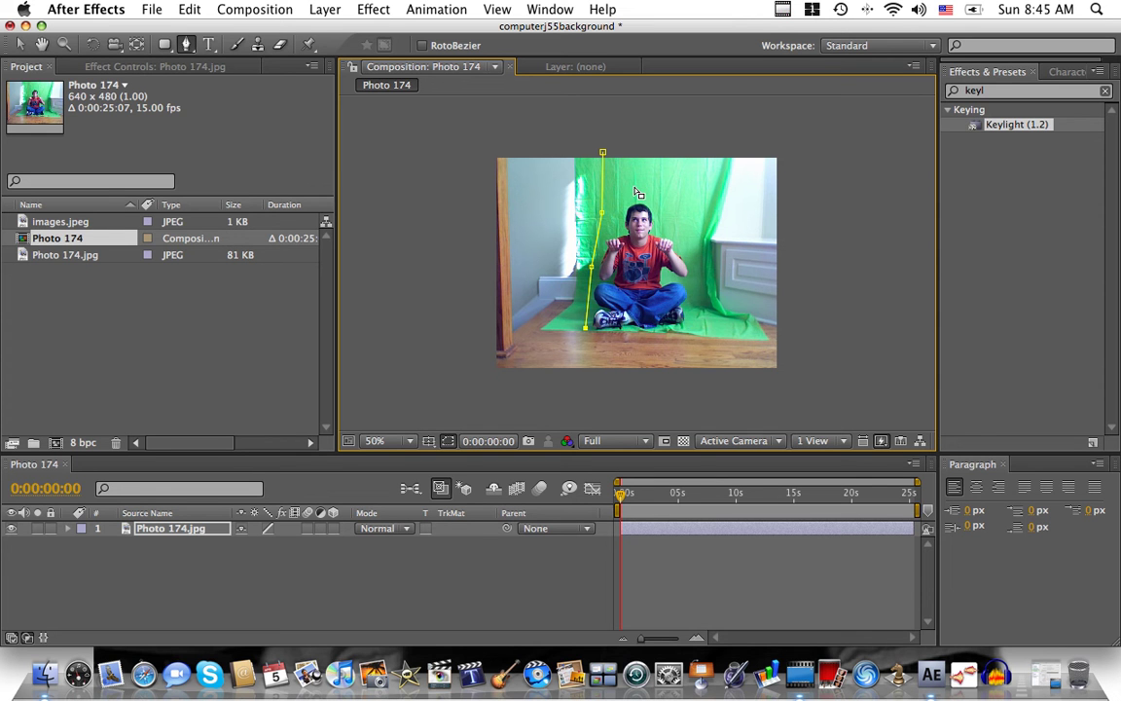
pyautogui.press('super+z')
# Add mask points along the lap, close the mask at the top, and lower its top vertex slightly
pyautogui.click(589, 283)
pyautogui.click(644, 289)
pyautogui.click(700, 290)
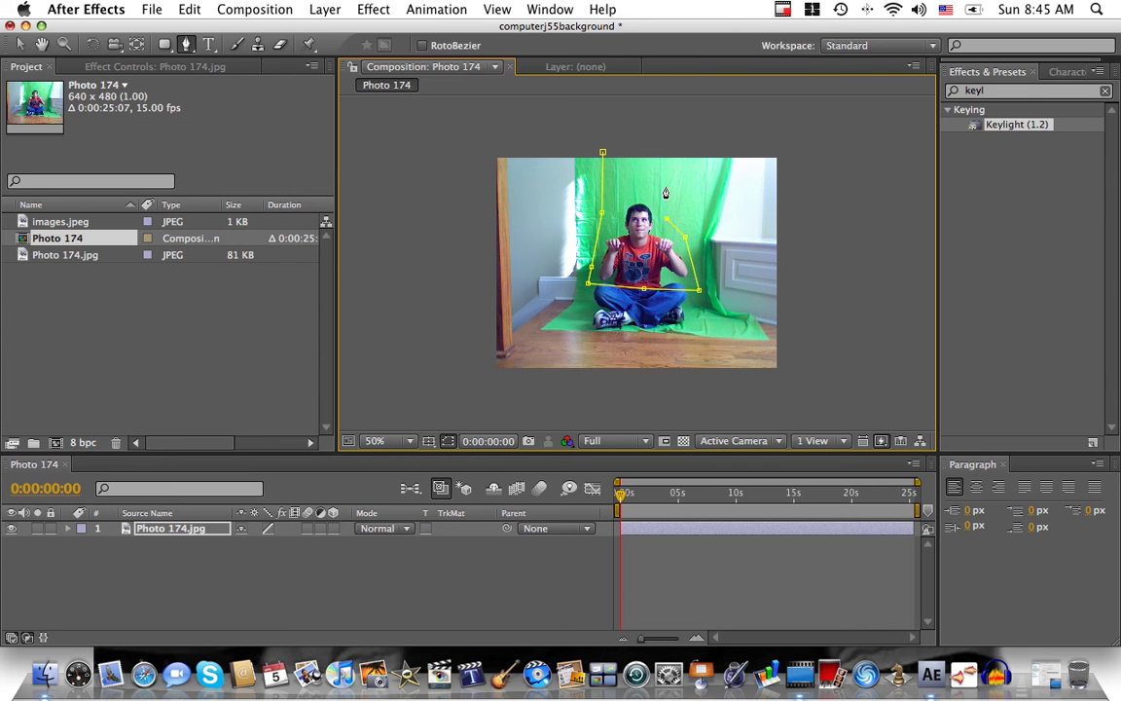
pyautogui.click(604, 156)
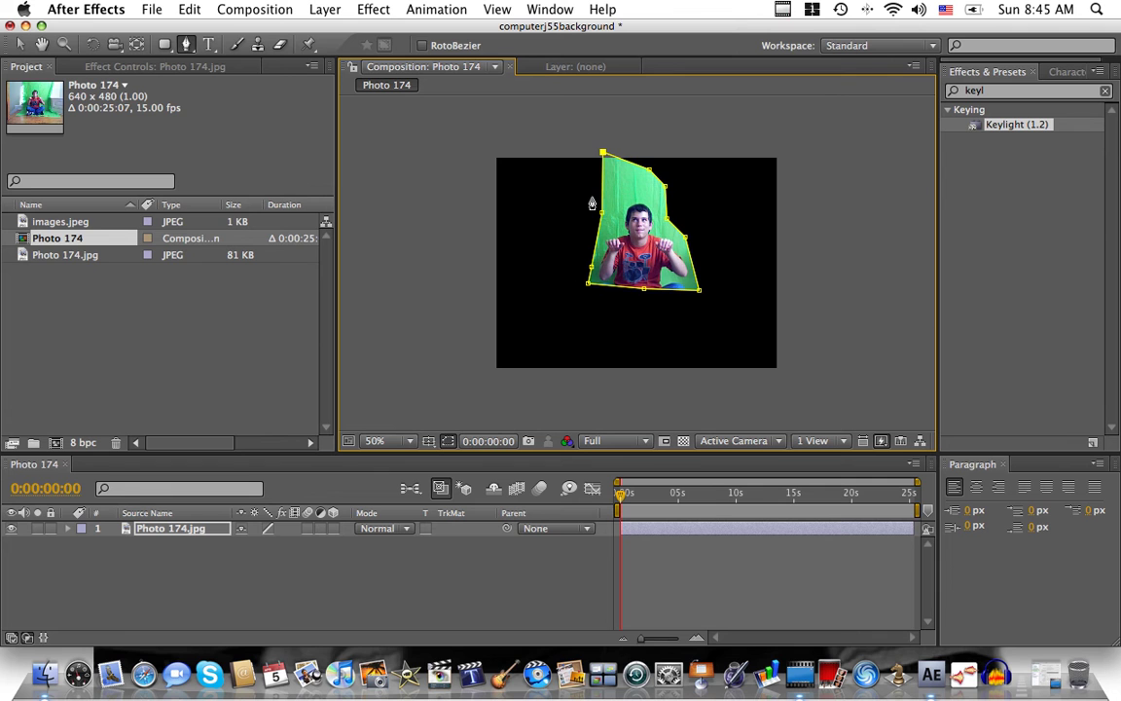
pyautogui.press('v')
pyautogui.moveTo(603, 158); pyautogui.dragTo(604, 164)
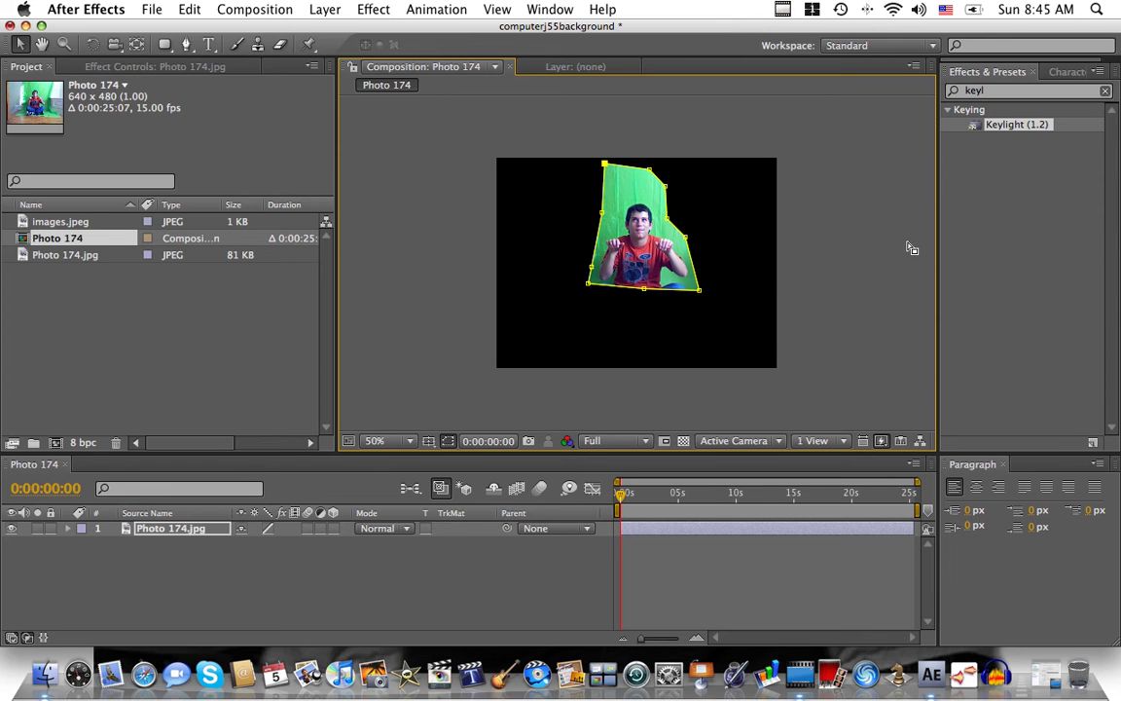
# Apply Keylight (1.2) to Photo 174.jpg and sample the green backdrop as Screen Colour
pyautogui.moveTo(992, 129); pyautogui.dragTo(630, 234)
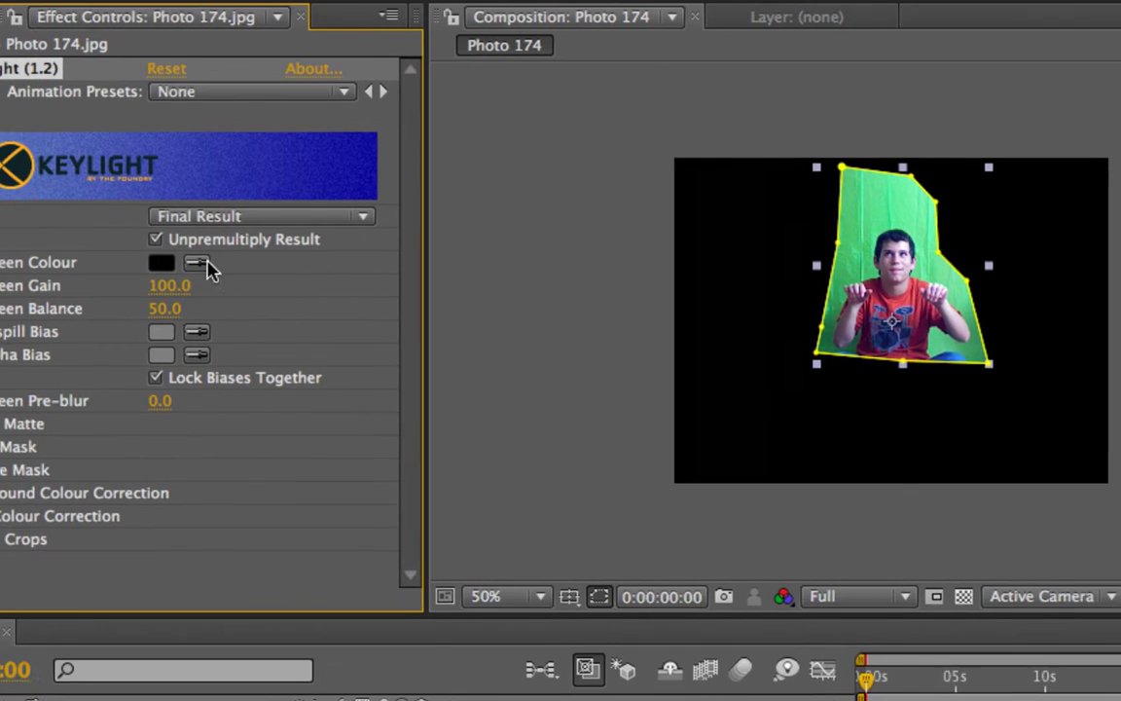
pyautogui.click(199, 263)
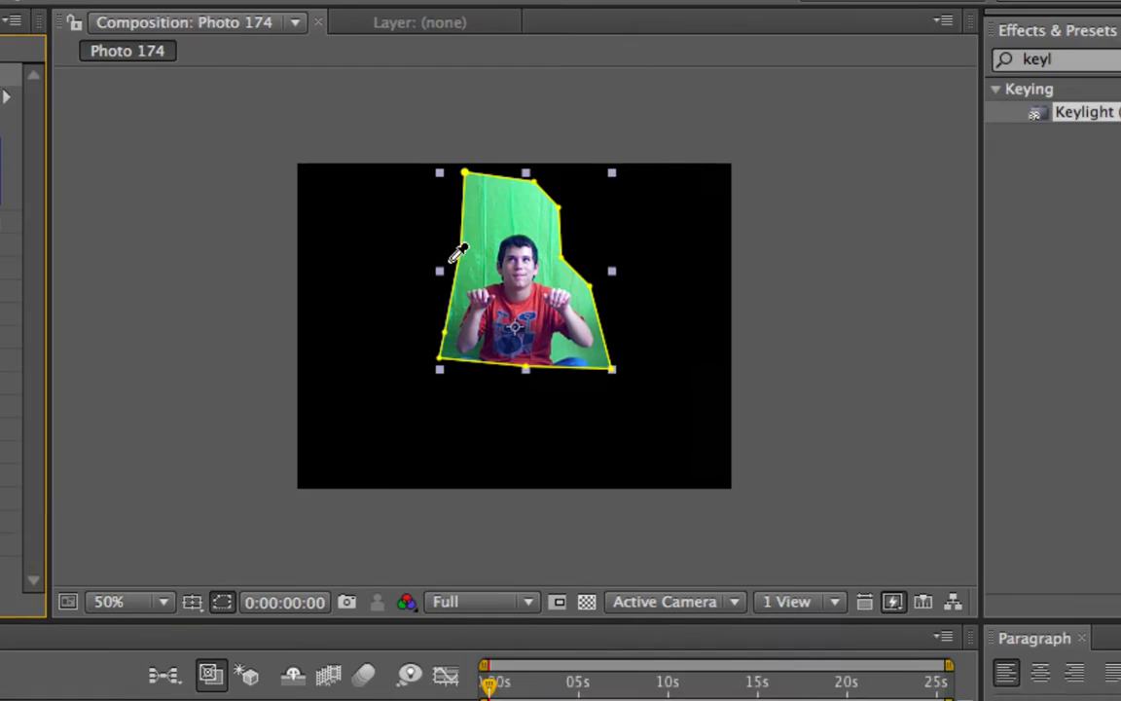
pyautogui.click(897, 202)
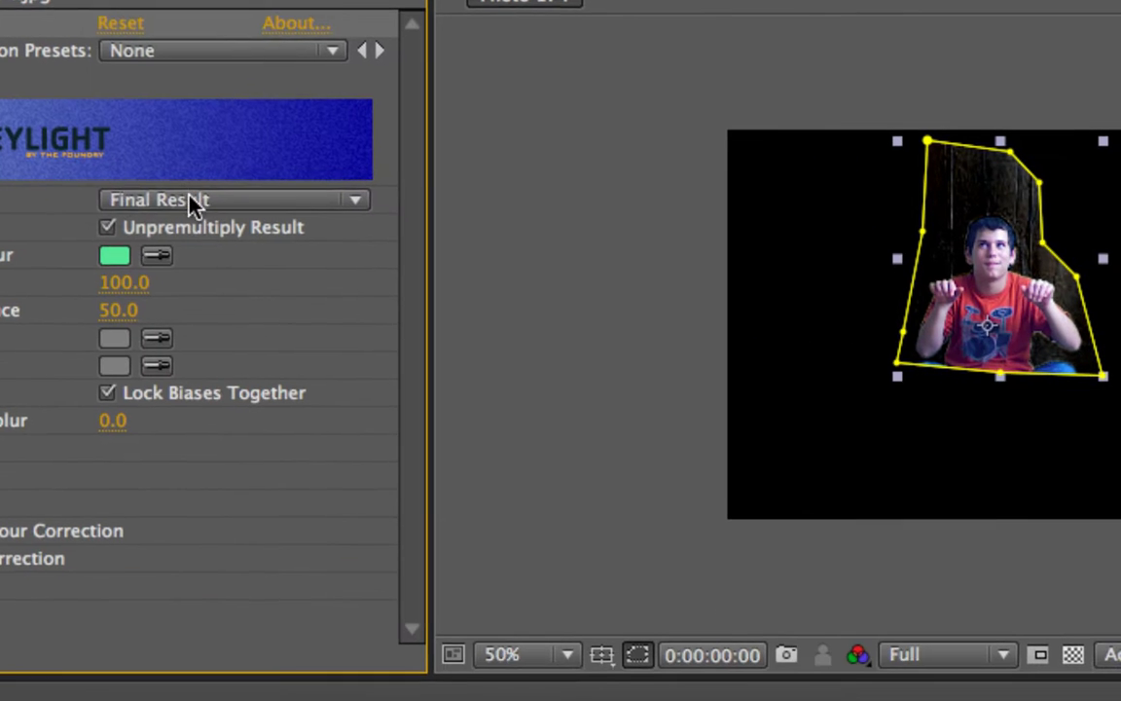
# Switch Keylight's view to Screen Matte and set Screen Pre-blur to 1.0
pyautogui.click(195, 202)
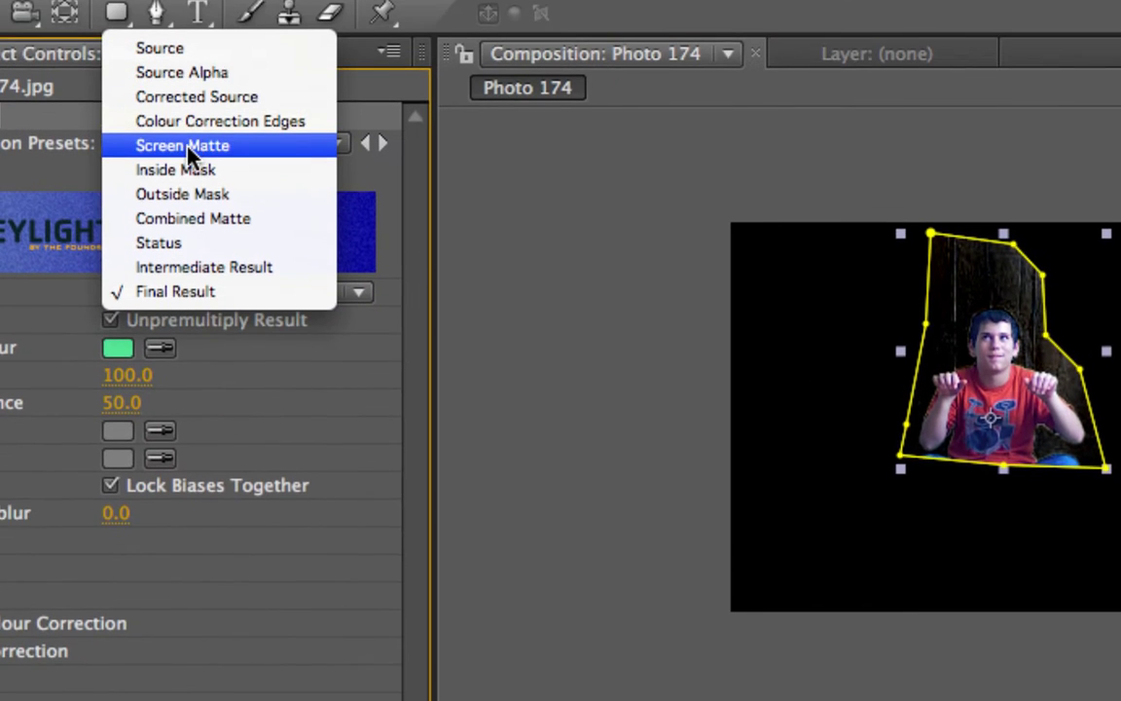
pyautogui.click(185, 138)
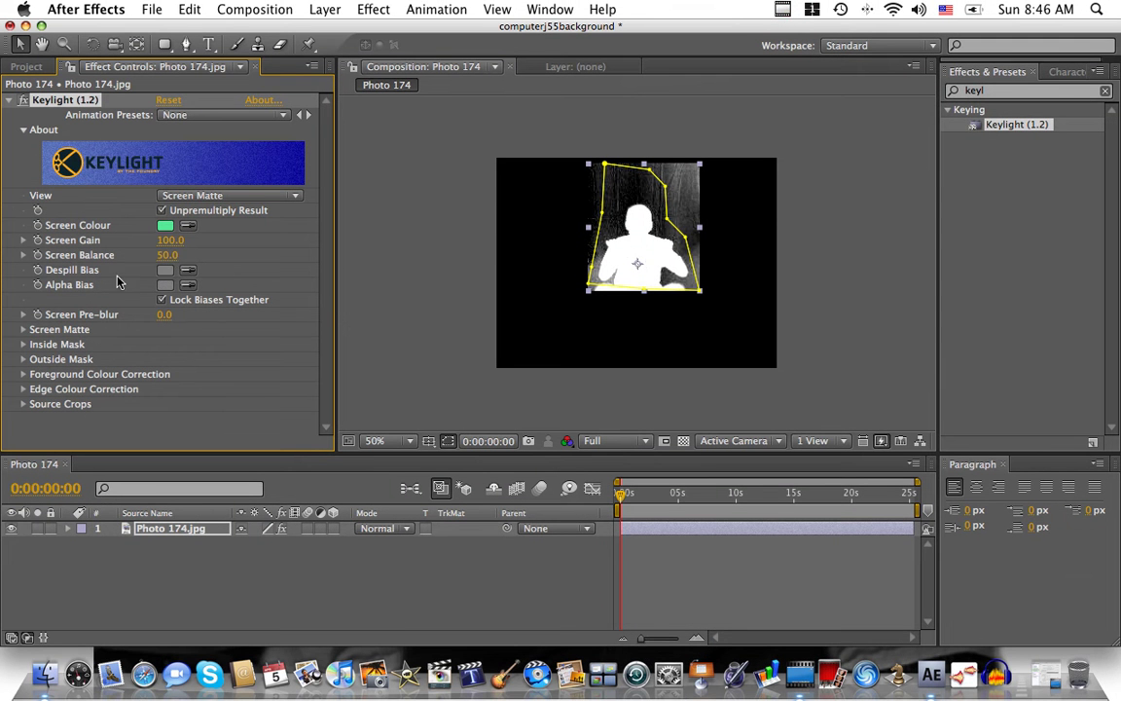
pyautogui.click(163, 314)
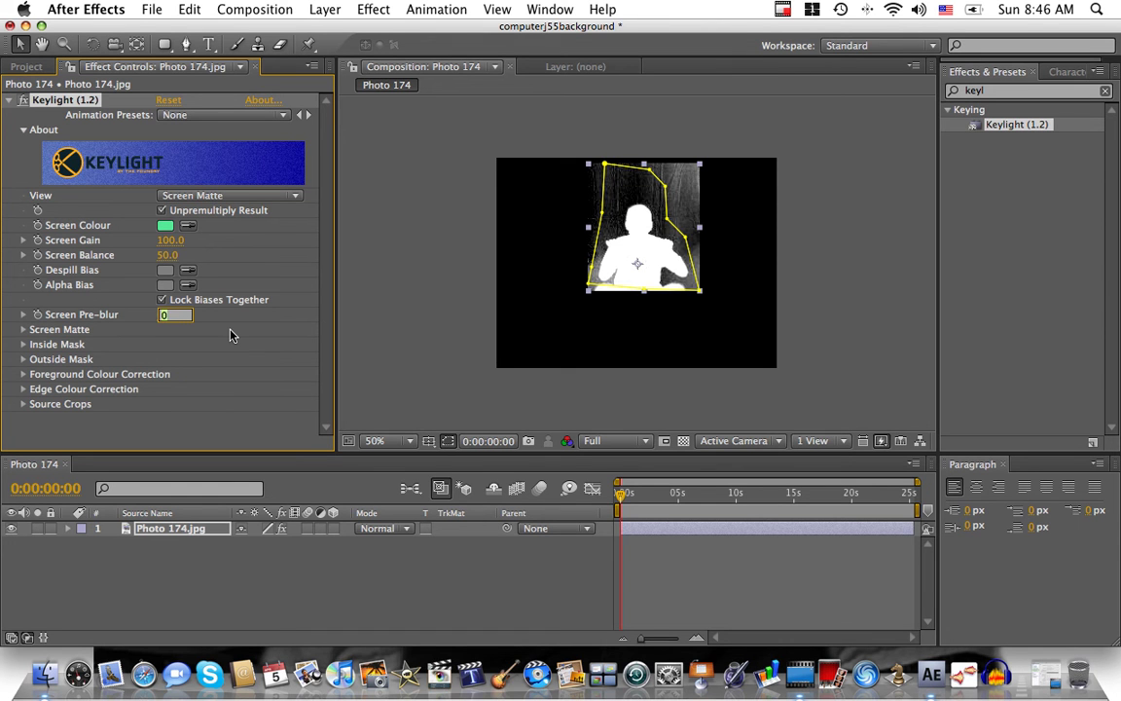
pyautogui.write('1')
pyautogui.press('Return')
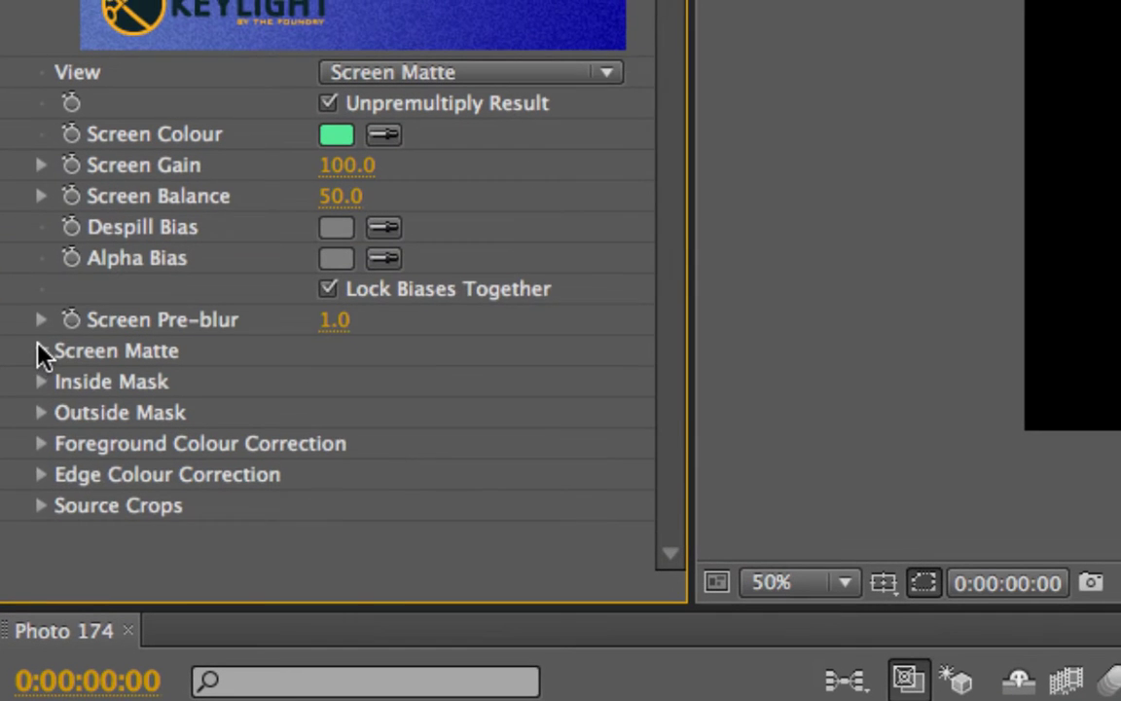
# Set Clip Black to 68, Clip White to 69 and Screen Softness to 1.6
pyautogui.click(41, 351)
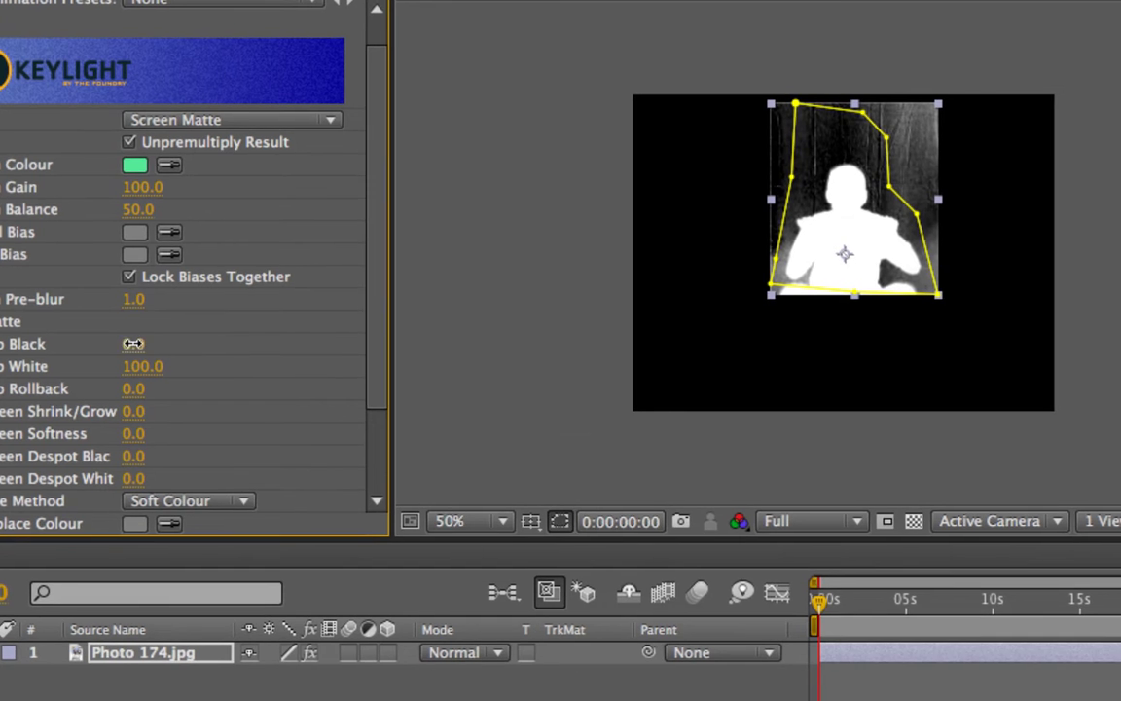
pyautogui.moveTo(134, 343); pyautogui.dragTo(167, 345)
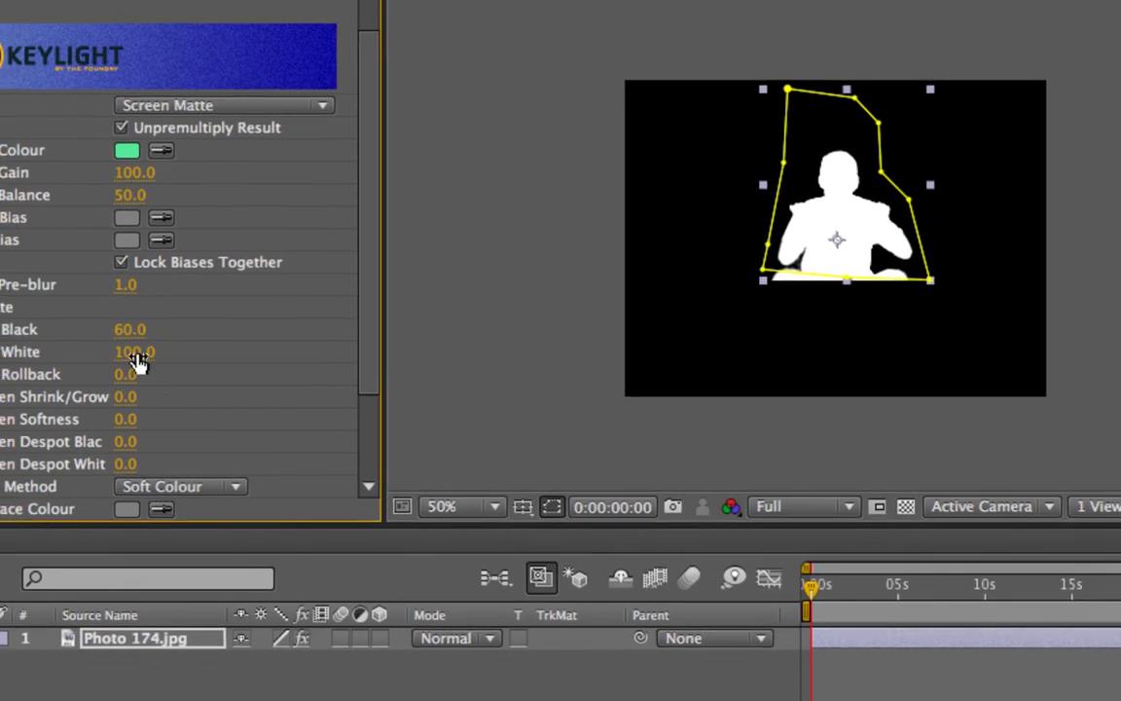
pyautogui.moveTo(122, 353)
pyautogui.mouseDown()
pyautogui.moveTo(83, 353)
pyautogui.moveTo(143, 352)
pyautogui.moveTo(109, 331)
pyautogui.moveTo(132, 327)
pyautogui.moveTo(137, 353)
pyautogui.mouseUp()
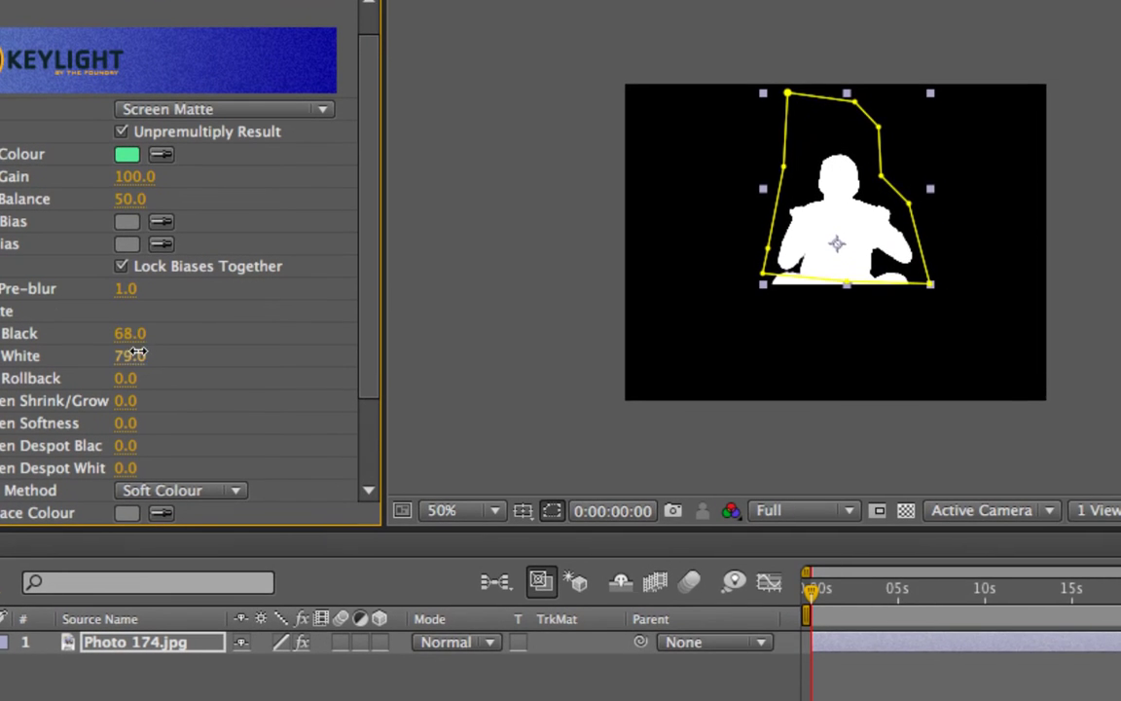
pyautogui.moveTo(131, 351); pyautogui.dragTo(137, 358)
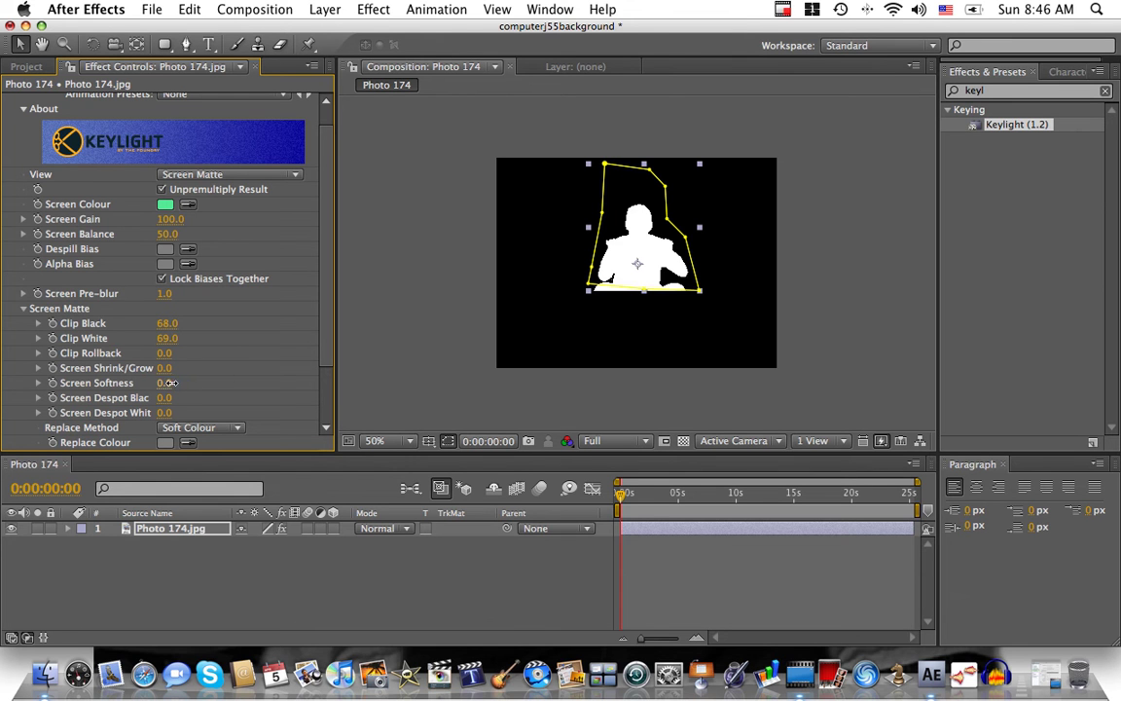
pyautogui.moveTo(175, 383); pyautogui.dragTo(194, 385)
# Return the view to Final Result, then set Shrink/Grow to -0.8 and Screen Gain to 108
pyautogui.click(228, 174)
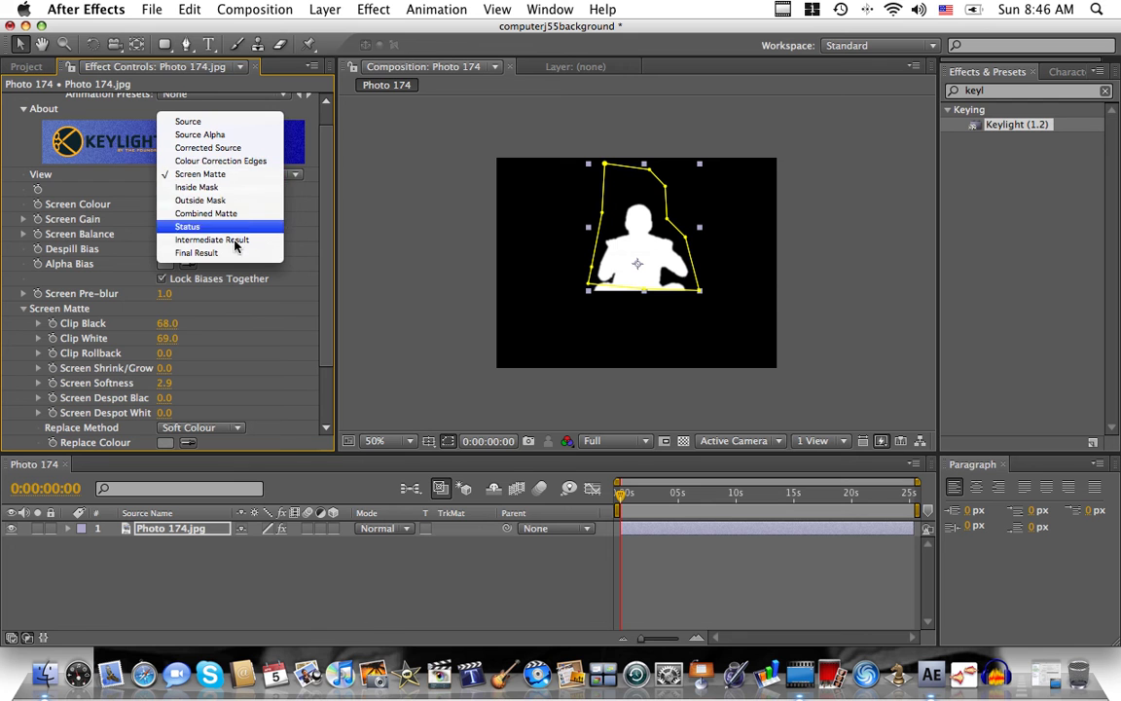
pyautogui.click(199, 253)
pyautogui.scroll(-7, 484, 337)
pyautogui.scroll(9, 481, 337)
pyautogui.scroll(-2, 481, 333)
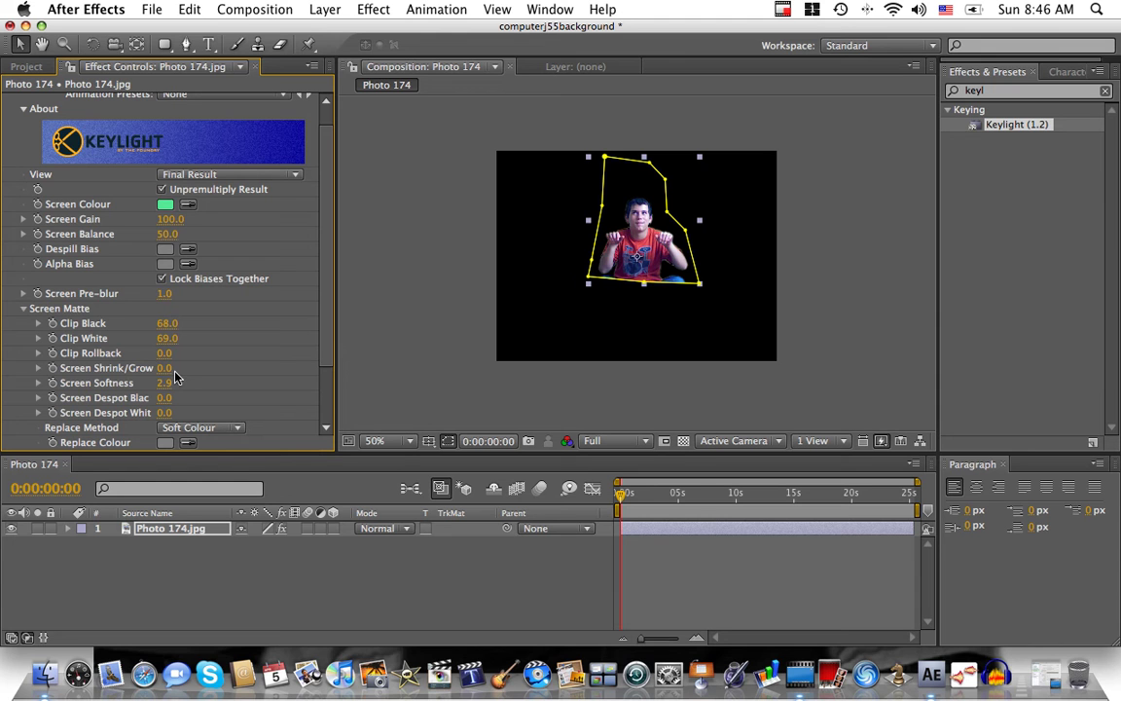
pyautogui.moveTo(176, 368)
pyautogui.mouseDown()
pyautogui.moveTo(160, 368)
pyautogui.moveTo(178, 383)
pyautogui.mouseUp()
pyautogui.moveTo(167, 219); pyautogui.dragTo(196, 221)
pyautogui.scroll(1, 220, 285)
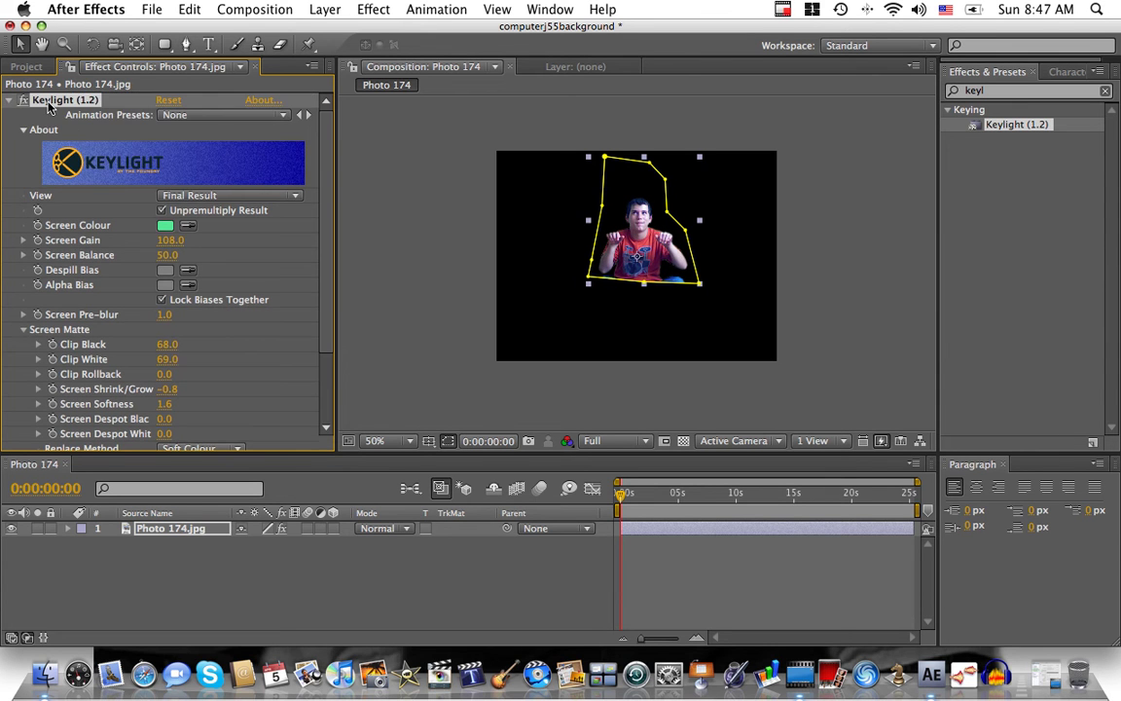
# Create a composition from images.jpeg and place the keyed Photo 174 above the teacup
pyautogui.click(27, 66)
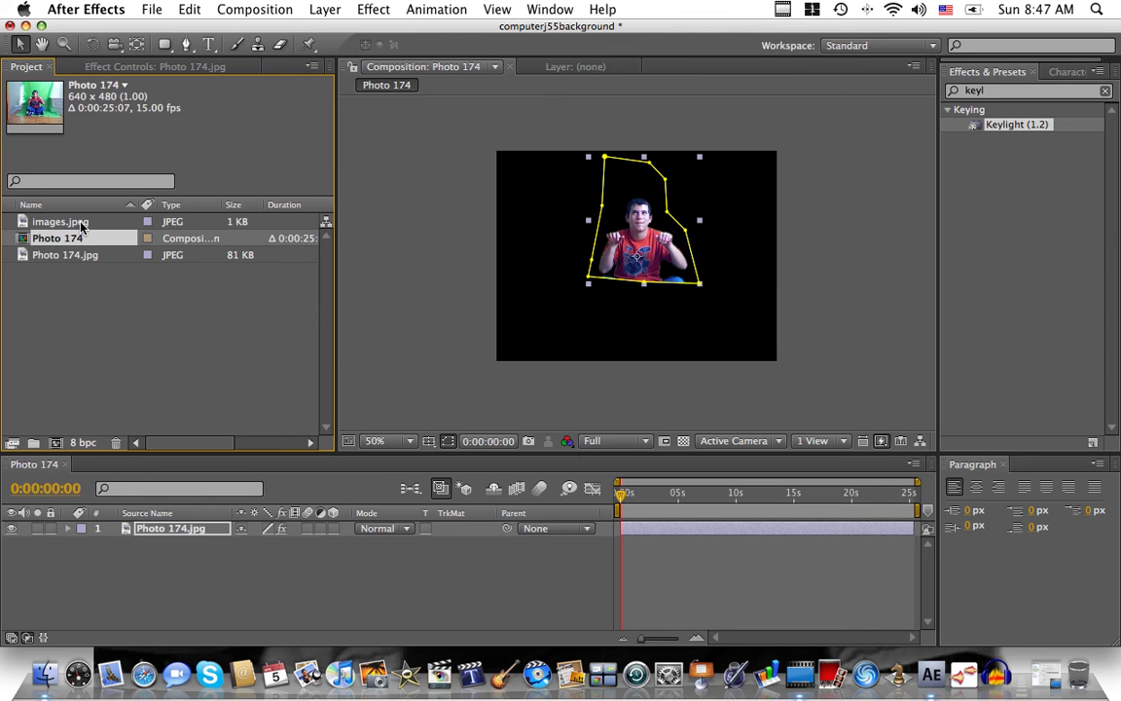
pyautogui.click(81, 224)
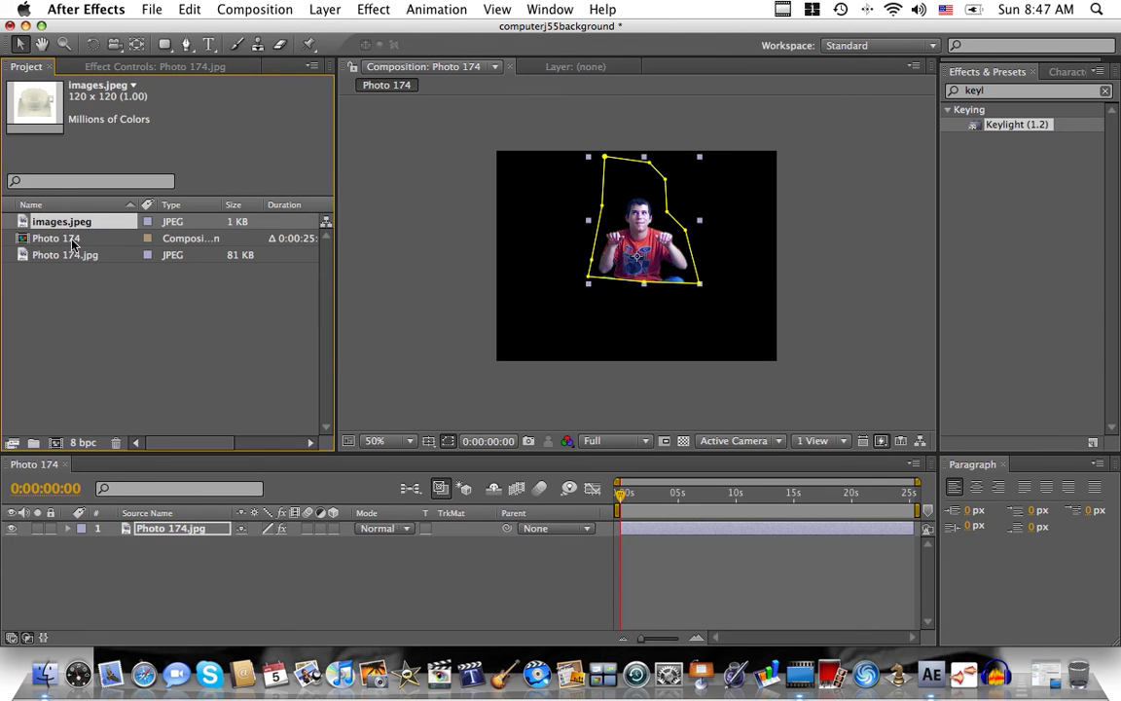
pyautogui.click(55, 443)
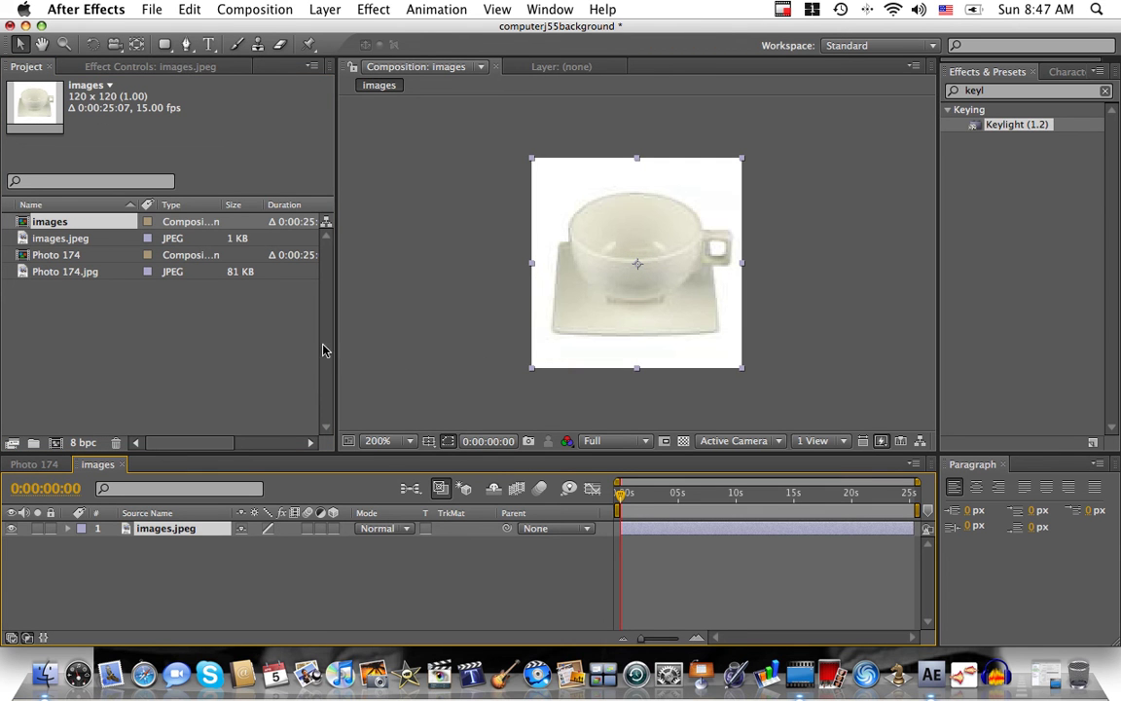
pyautogui.press(',')
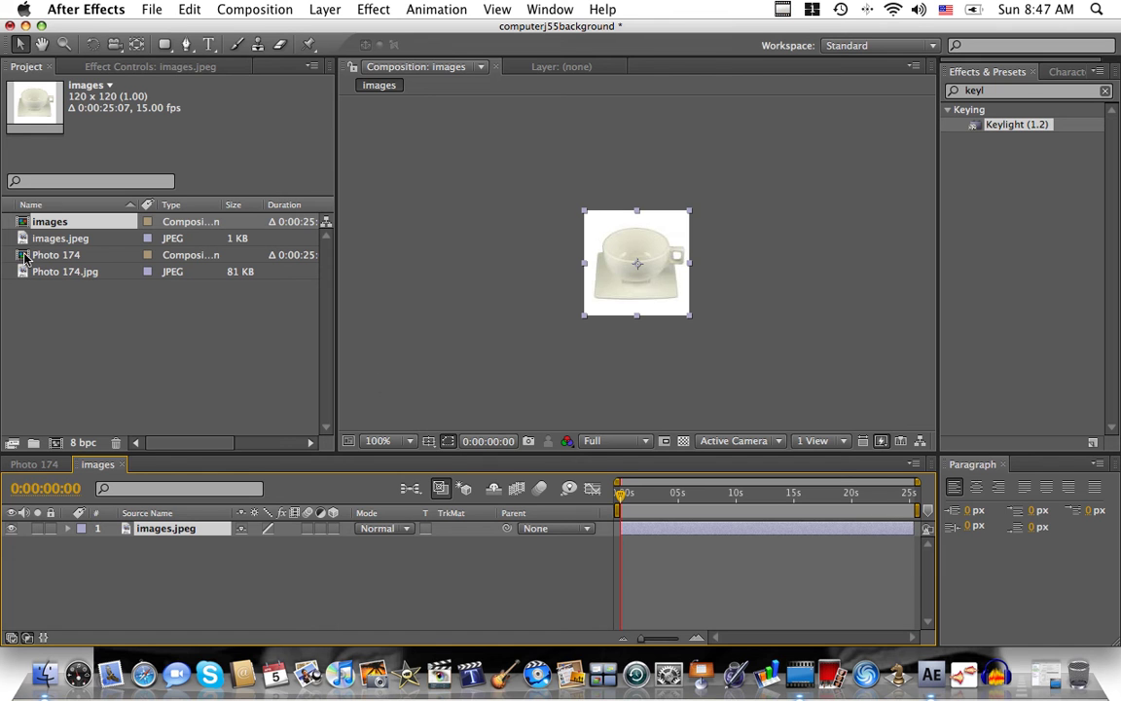
pyautogui.moveTo(62, 256); pyautogui.dragTo(183, 531)
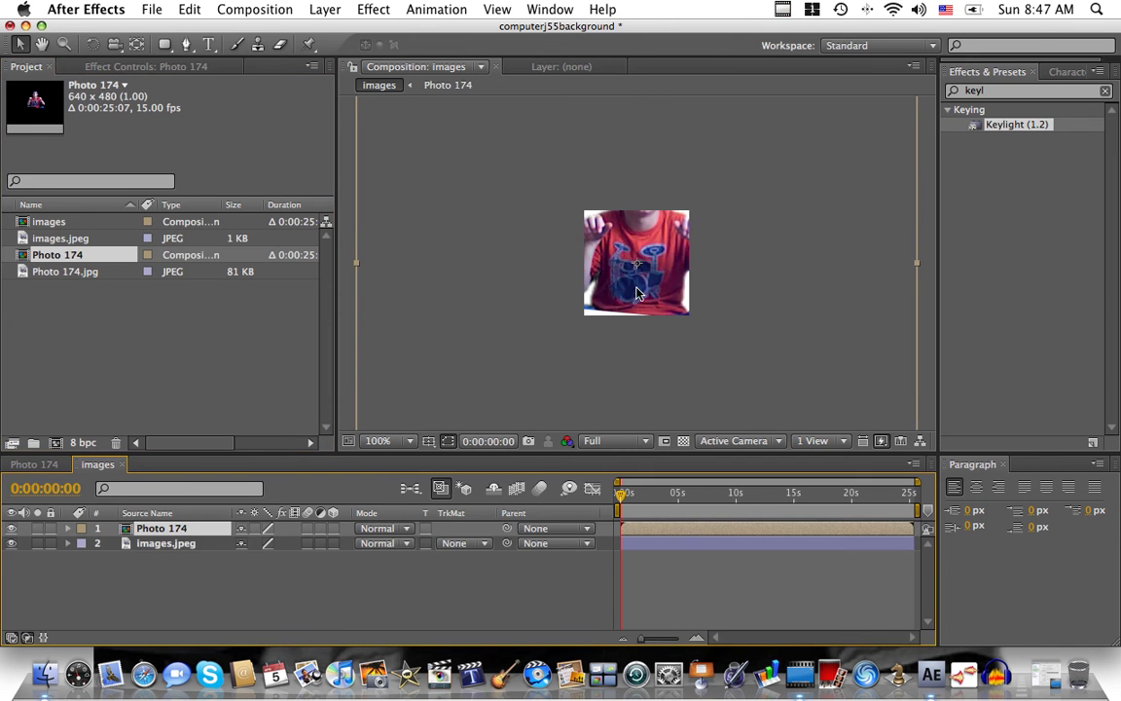
# Scale the person layer down to fit inside the cup and lower it slightly
pyautogui.press(',')
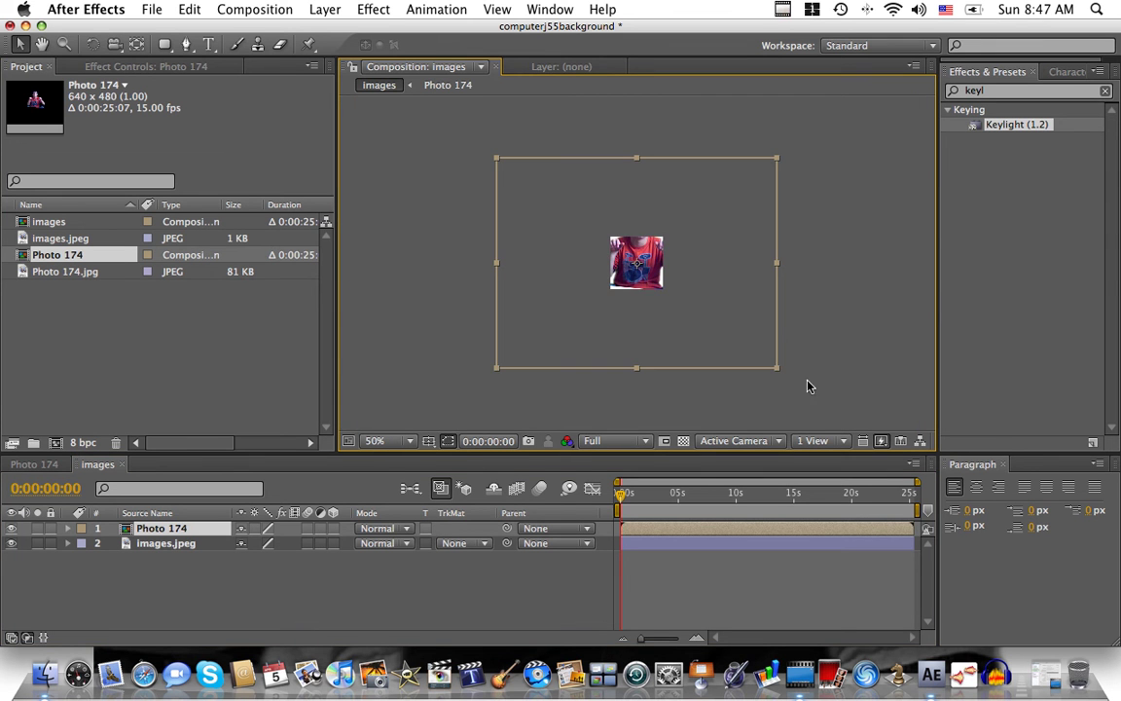
pyautogui.moveTo(779, 373); pyautogui.dragTo(691, 311)
pyautogui.press('.')
pyautogui.press('.')
pyautogui.press(',')
pyautogui.moveTo(740, 352); pyautogui.dragTo(718, 330)
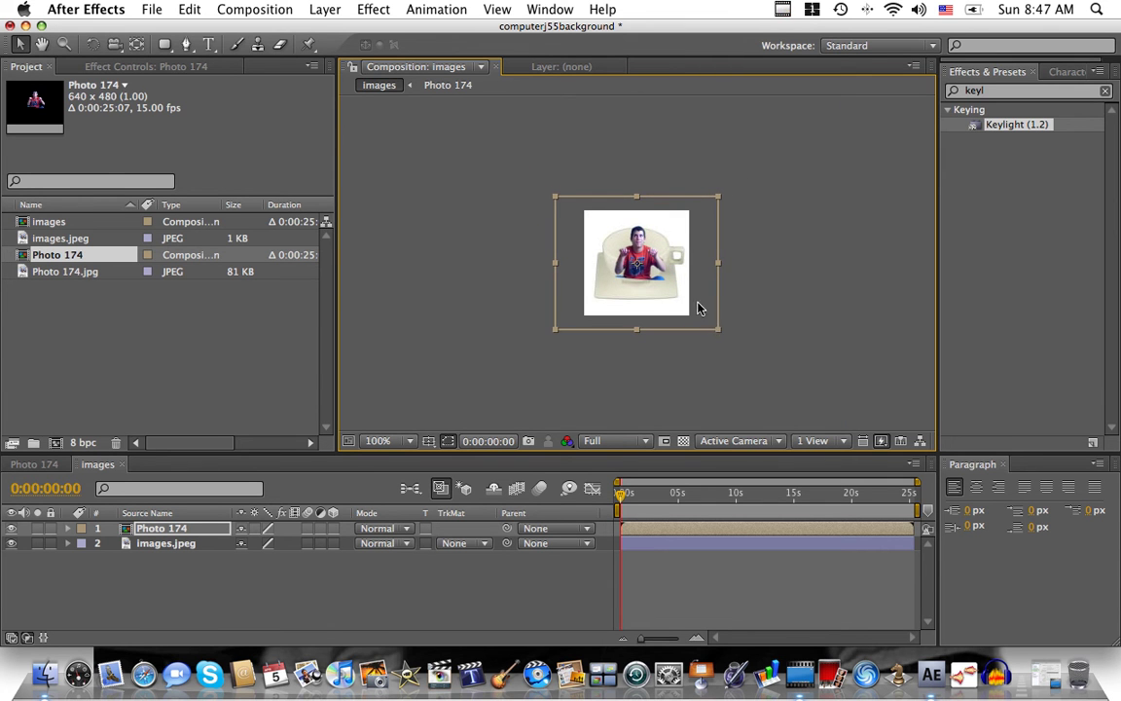
pyautogui.moveTo(638, 254); pyautogui.dragTo(638, 256)
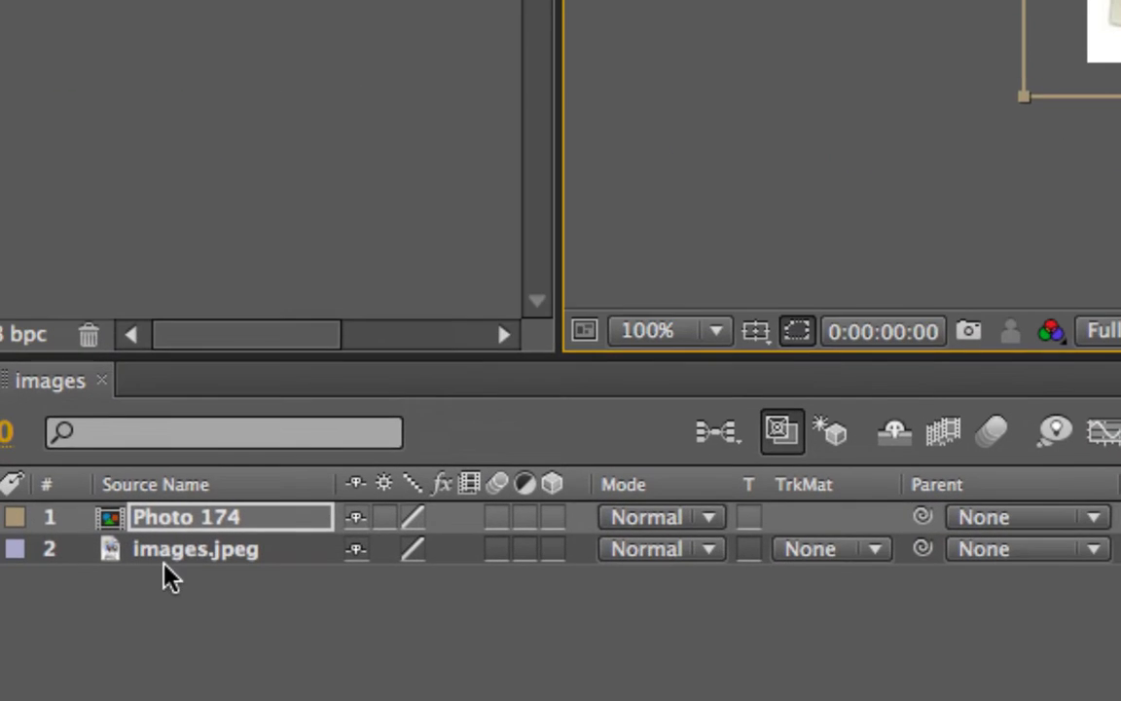
# Duplicate the images.jpeg layer, move the copy above Photo 174, and hide it
pyautogui.click(163, 550)
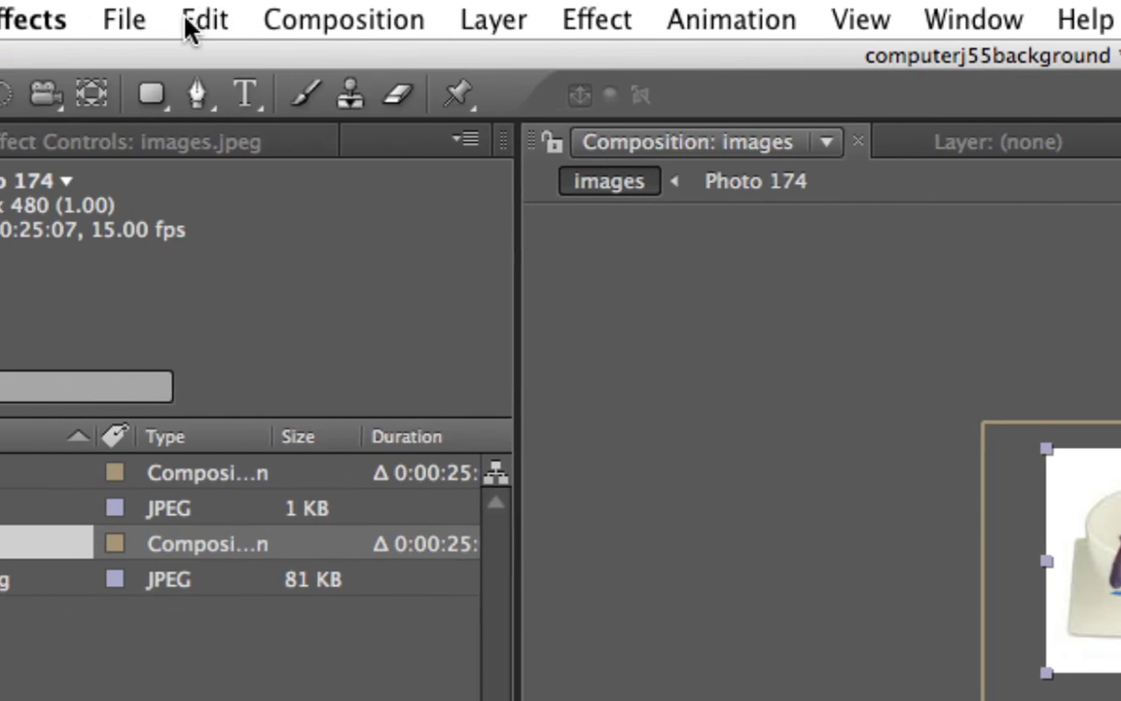
pyautogui.click(267, 21)
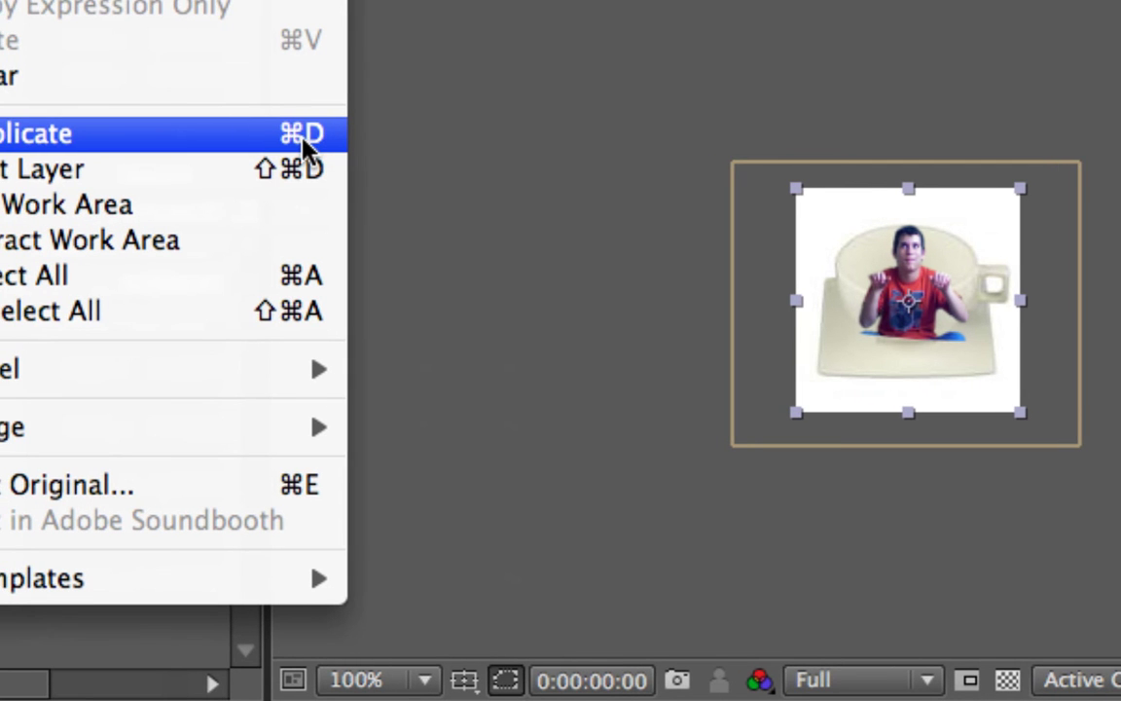
pyautogui.click(303, 148)
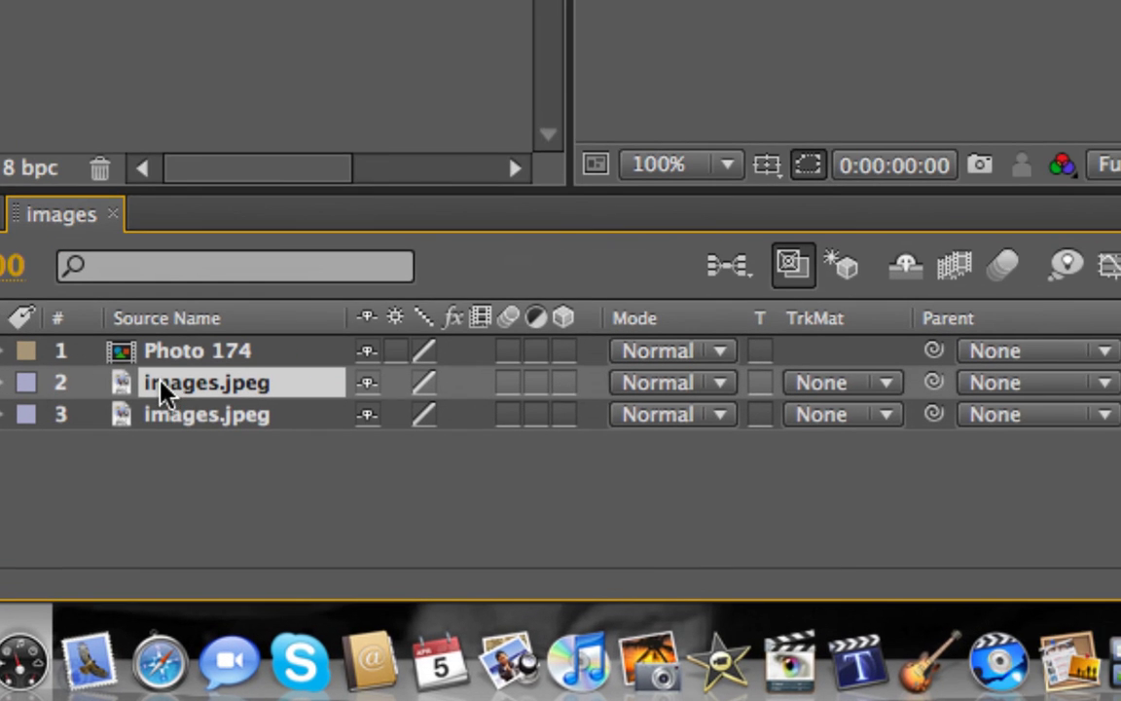
pyautogui.moveTo(162, 385); pyautogui.dragTo(160, 342)
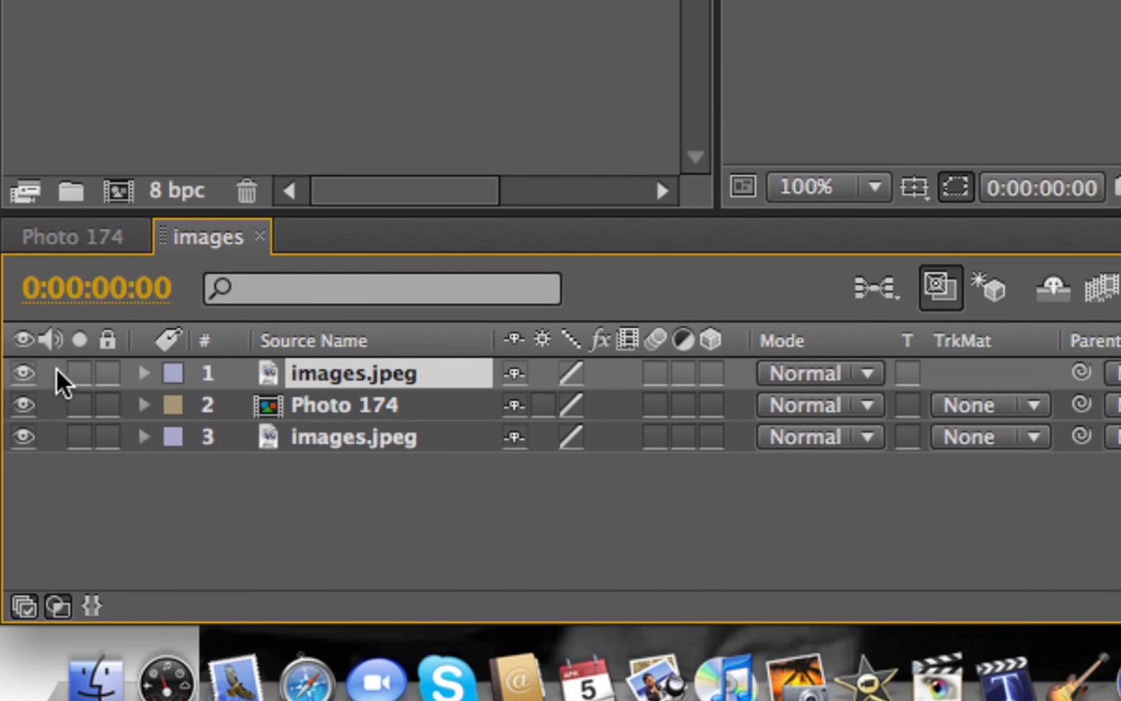
pyautogui.click(0, 414)
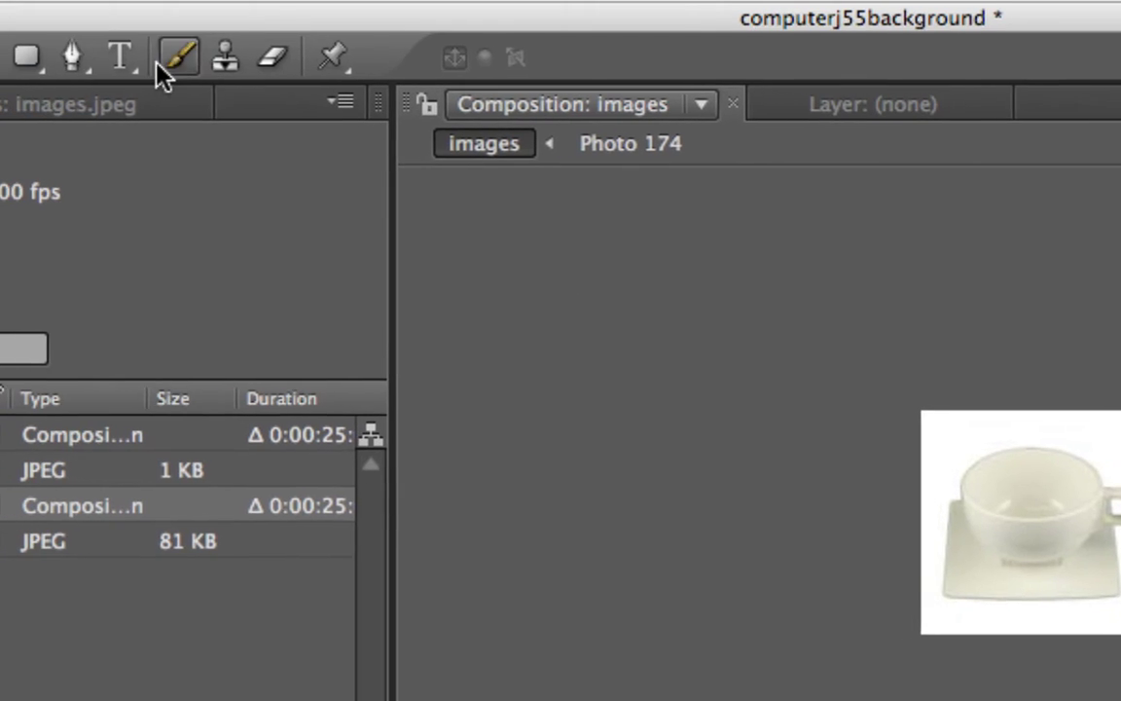
# Draw a Pen mask on the top teacup copy along the cup rim and around the saucer edge
pyautogui.click(137, 59)
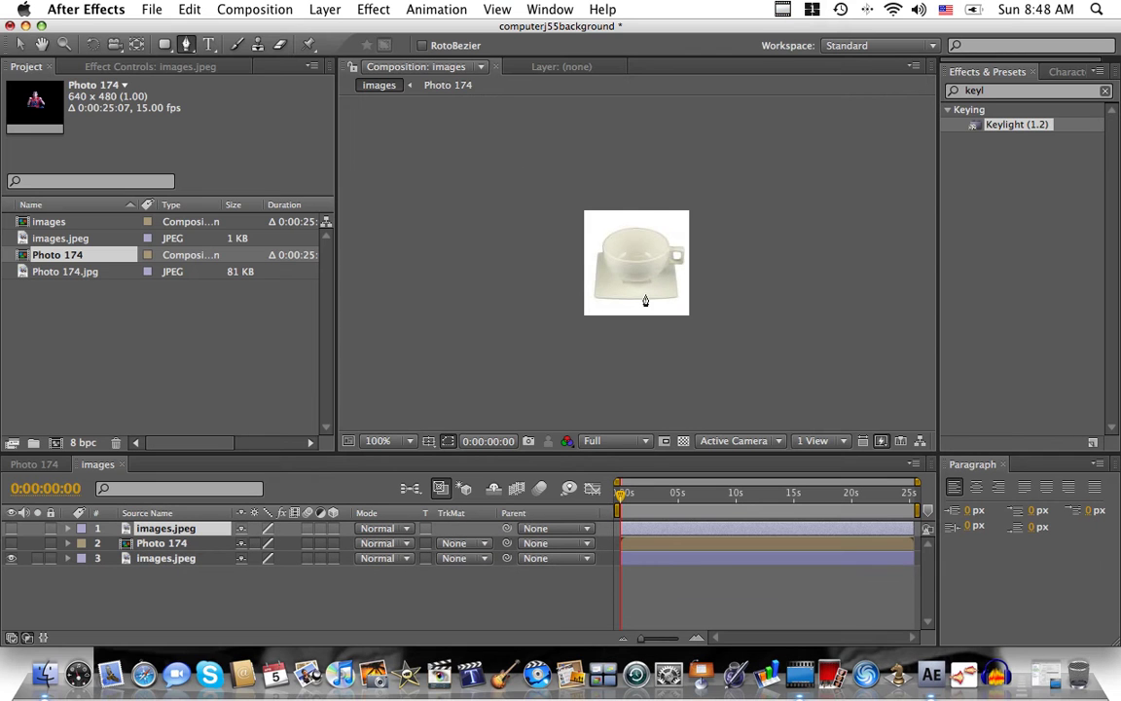
pyautogui.press('.')
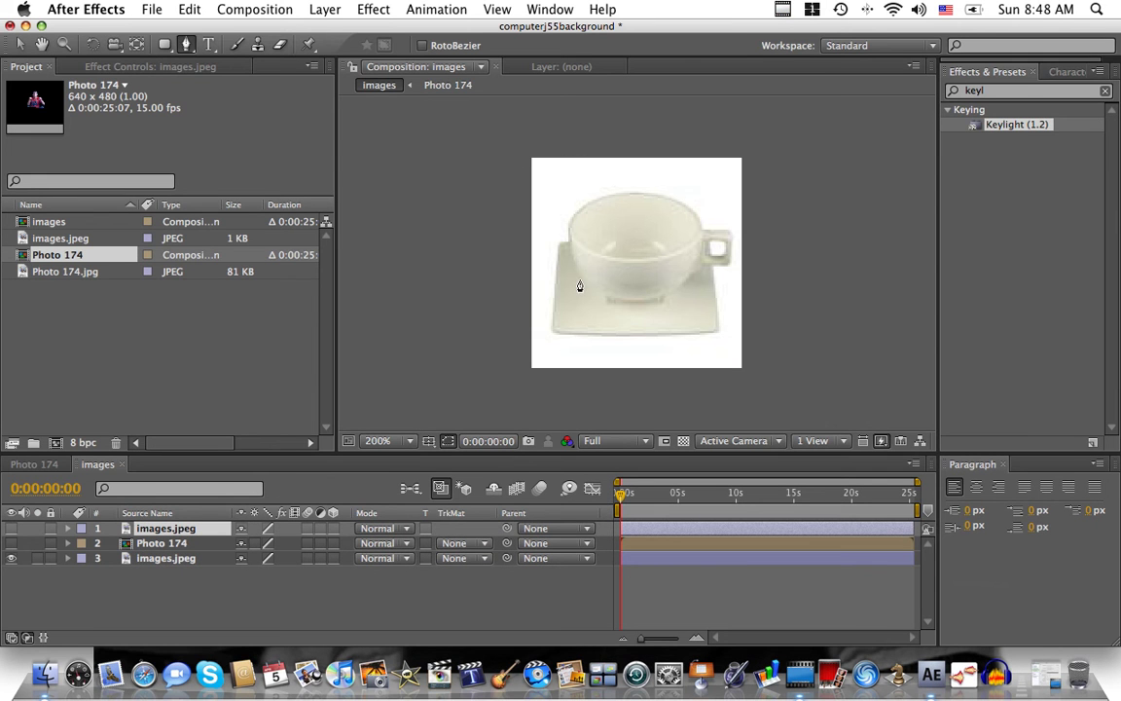
pyautogui.click(572, 239)
pyautogui.click(603, 256)
pyautogui.click(650, 258)
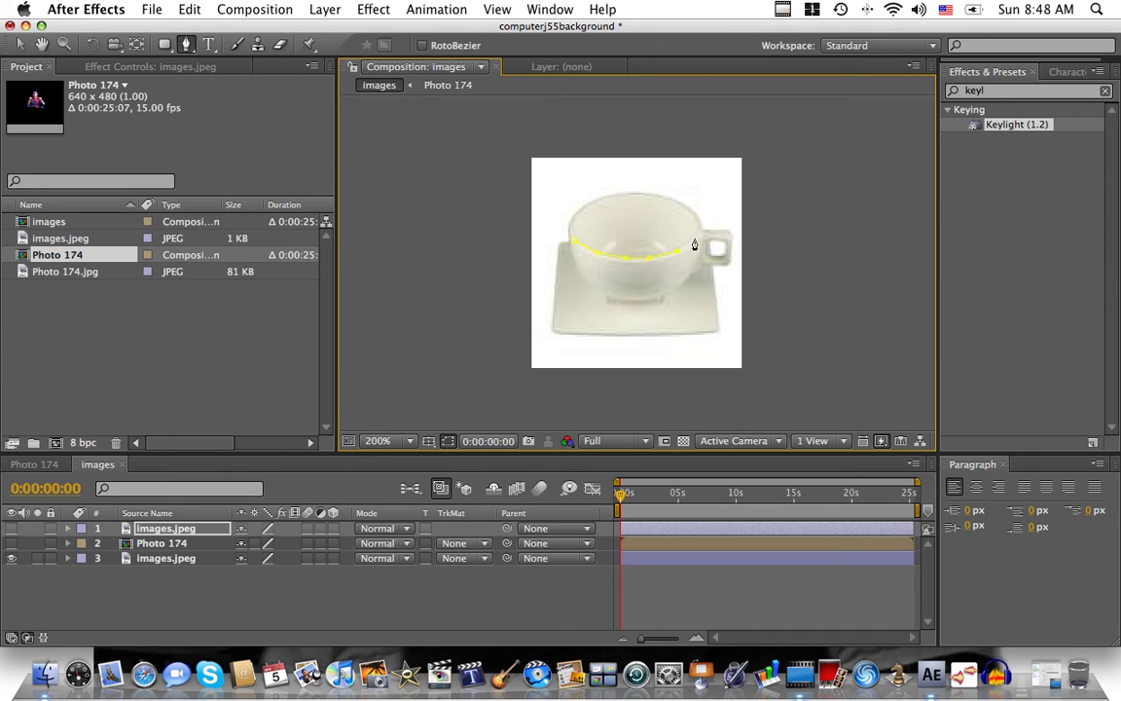
pyautogui.click(721, 336)
pyautogui.click(610, 351)
pyautogui.click(561, 344)
# Show the masked teacup copy and person layer again, check the composite, and return to Selection
pyautogui.click(11, 528)
pyautogui.click(12, 544)
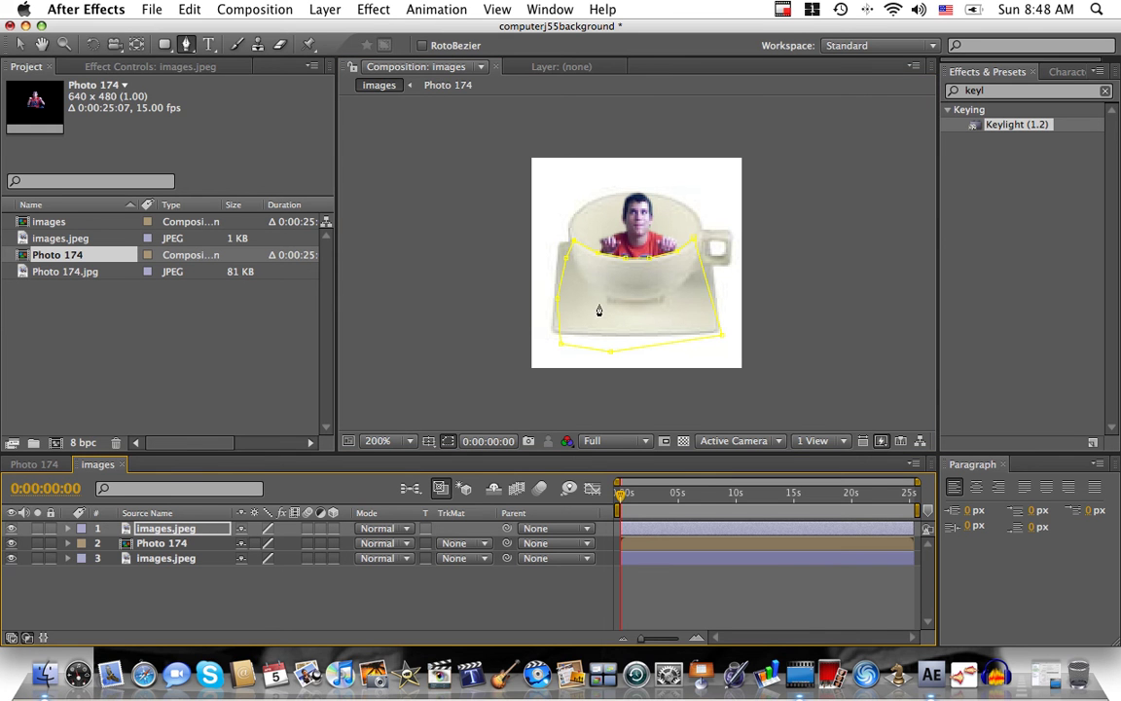
pyautogui.press(',')
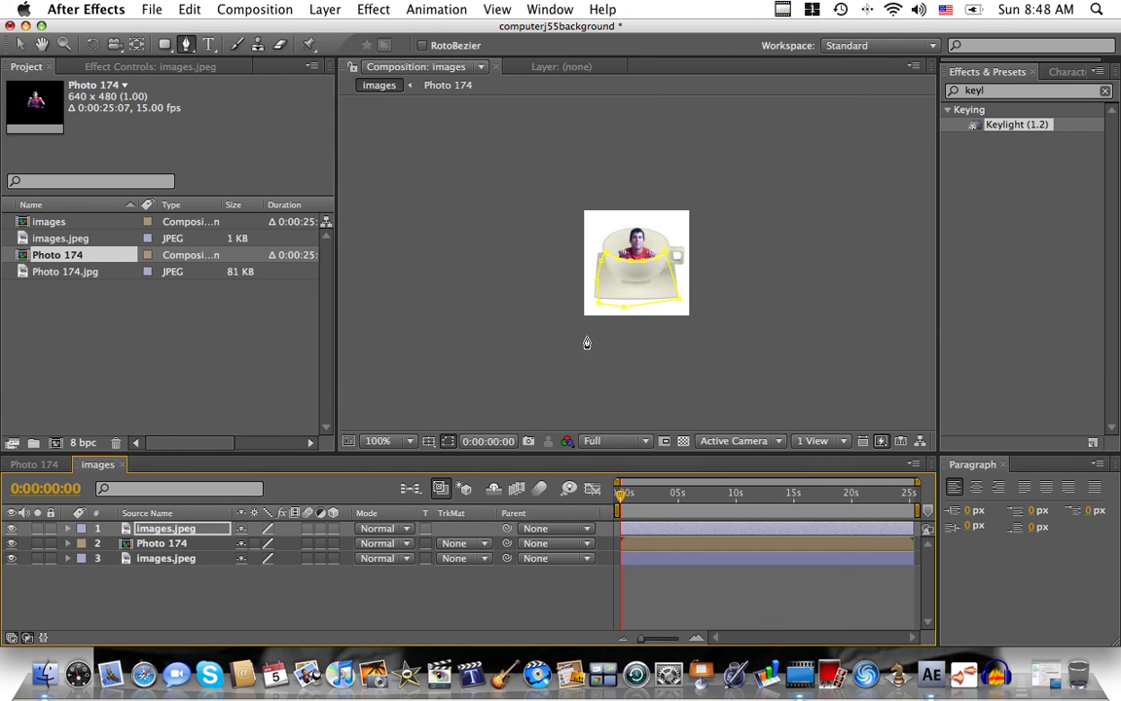
pyautogui.press('.')
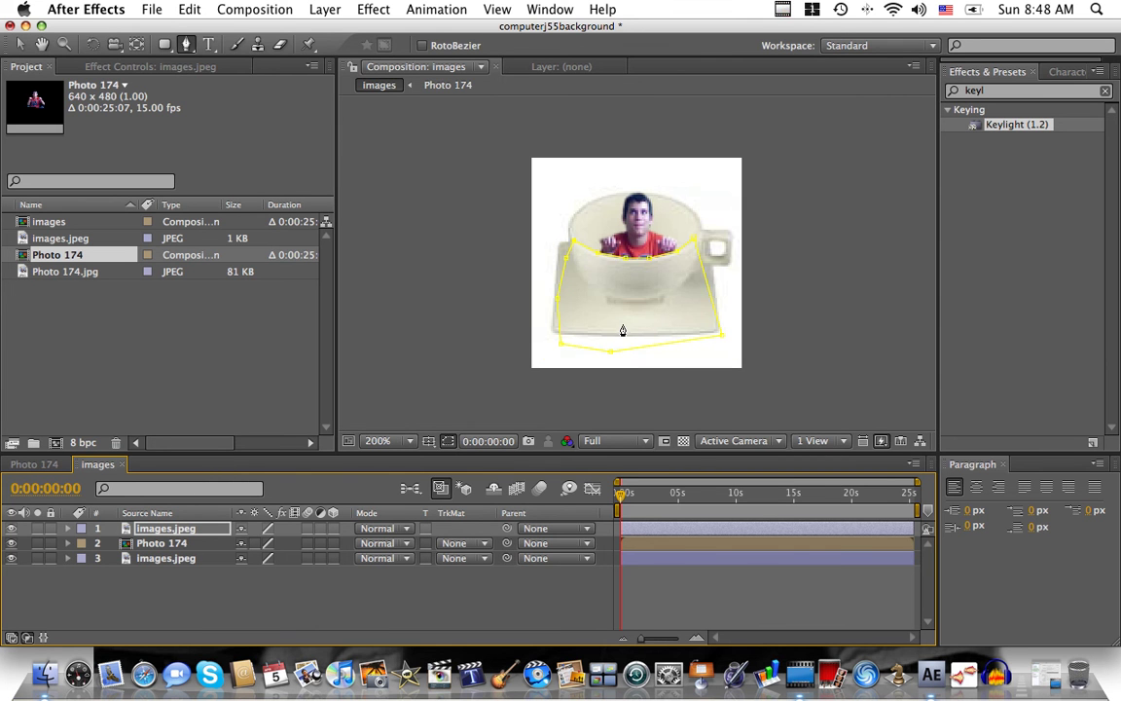
pyautogui.press(',')
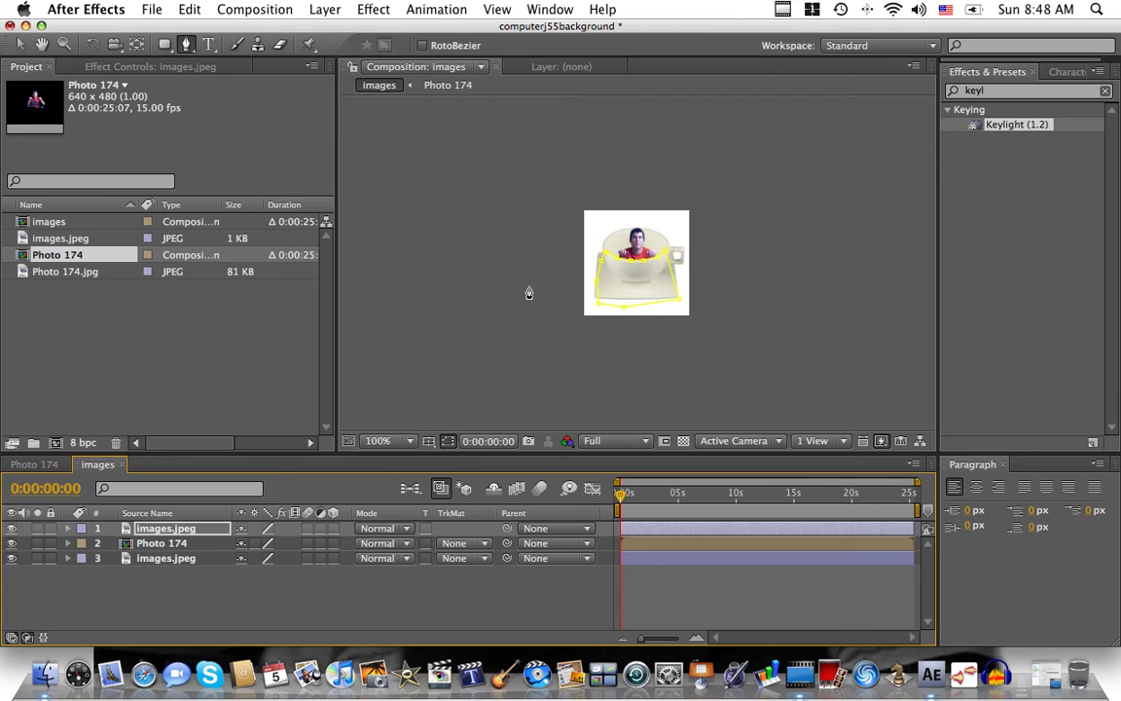
pyautogui.click(21, 46)
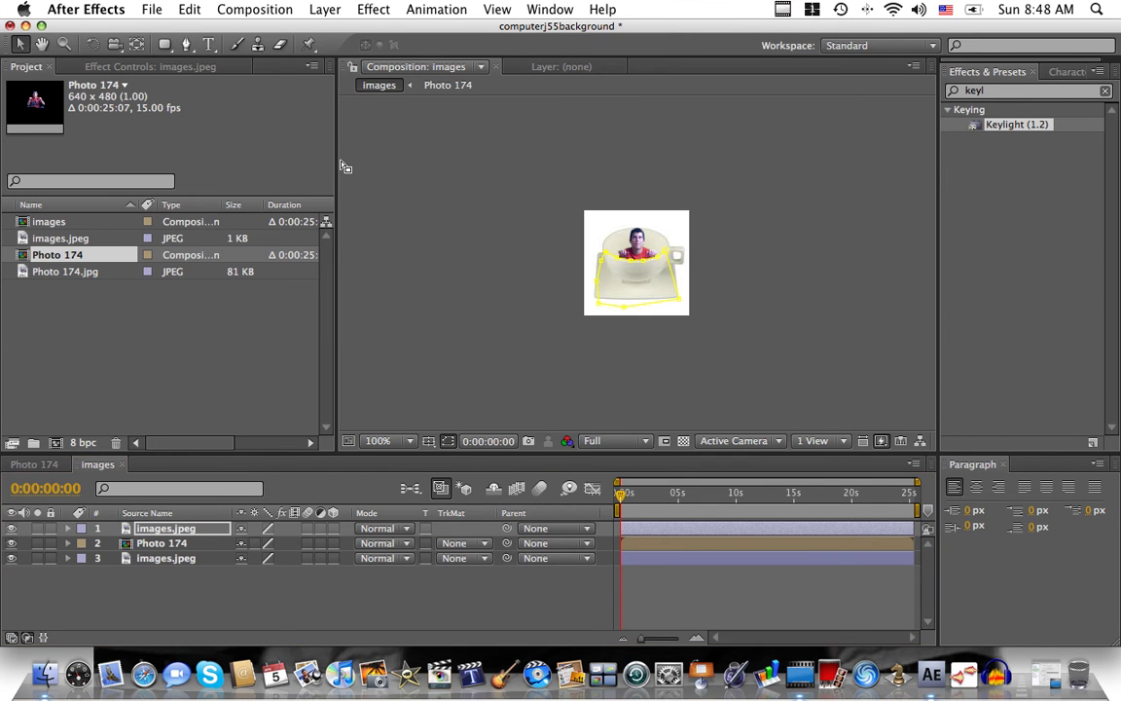
# Select the person layer, drag it slightly lower in the cup, and check the placement at 200%
pyautogui.click(640, 251)
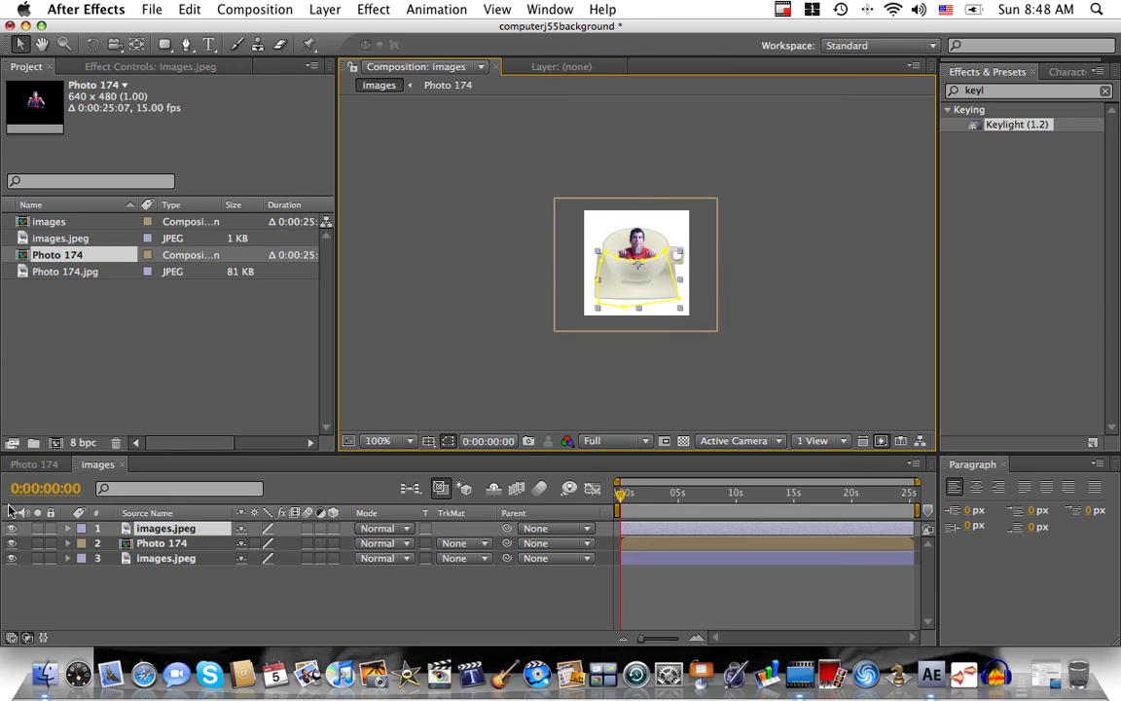
pyautogui.click(635, 318)
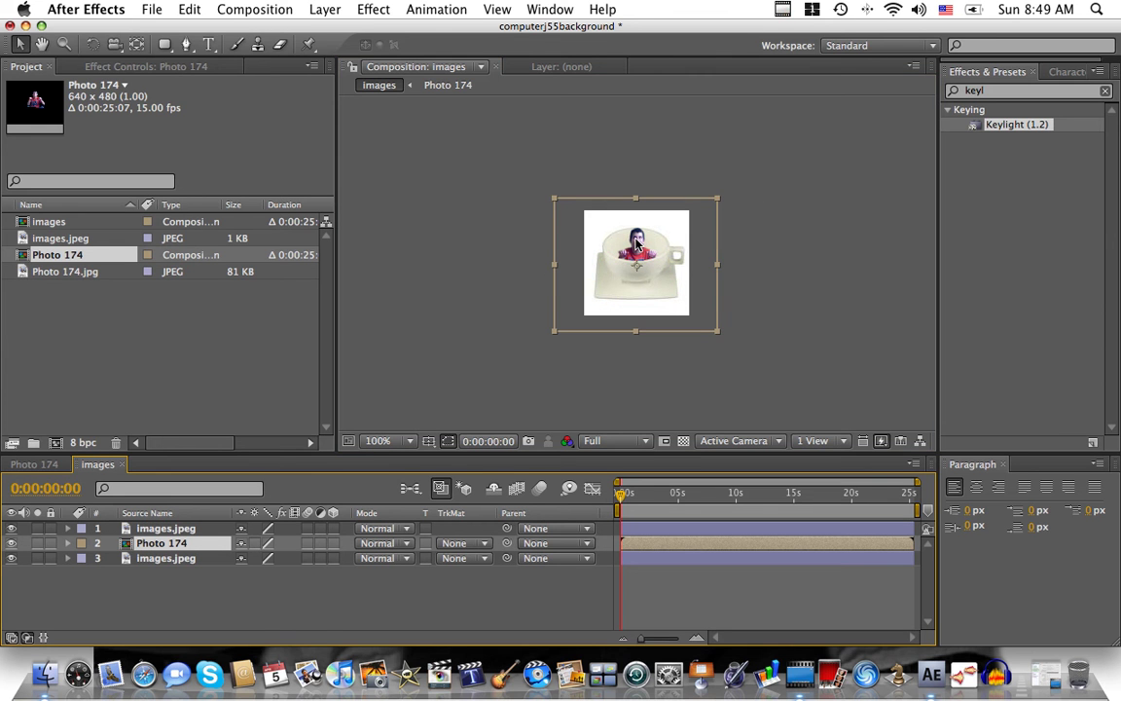
pyautogui.moveTo(636, 238); pyautogui.dragTo(636, 251)
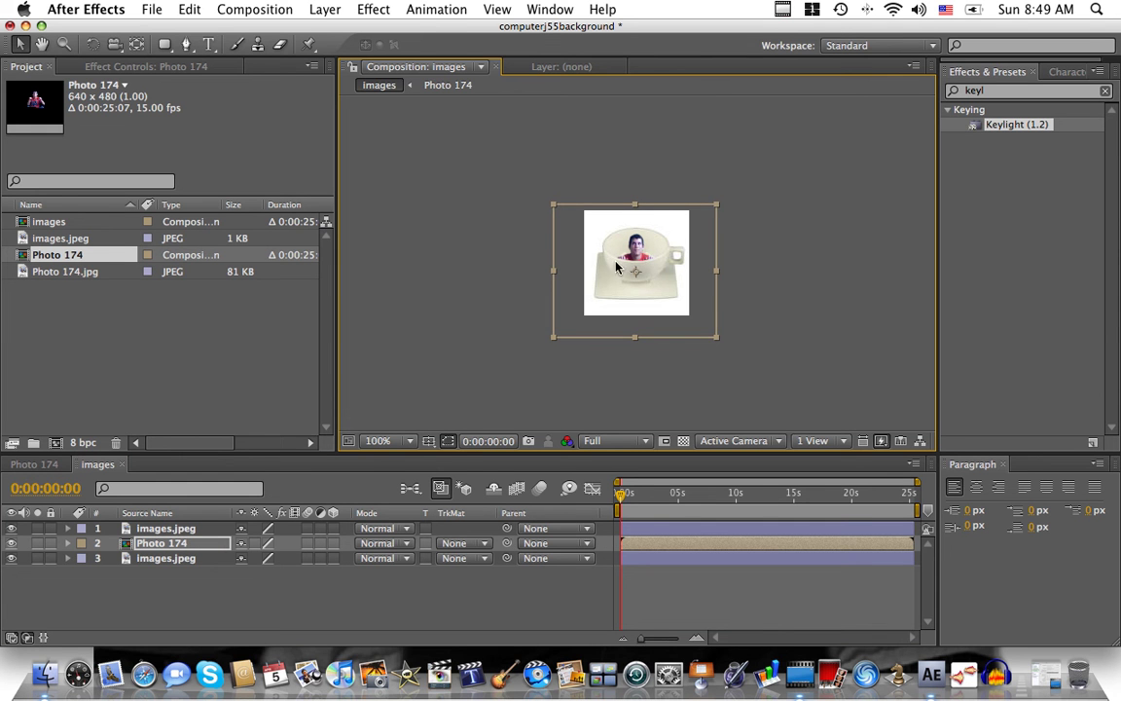
pyautogui.press('.')
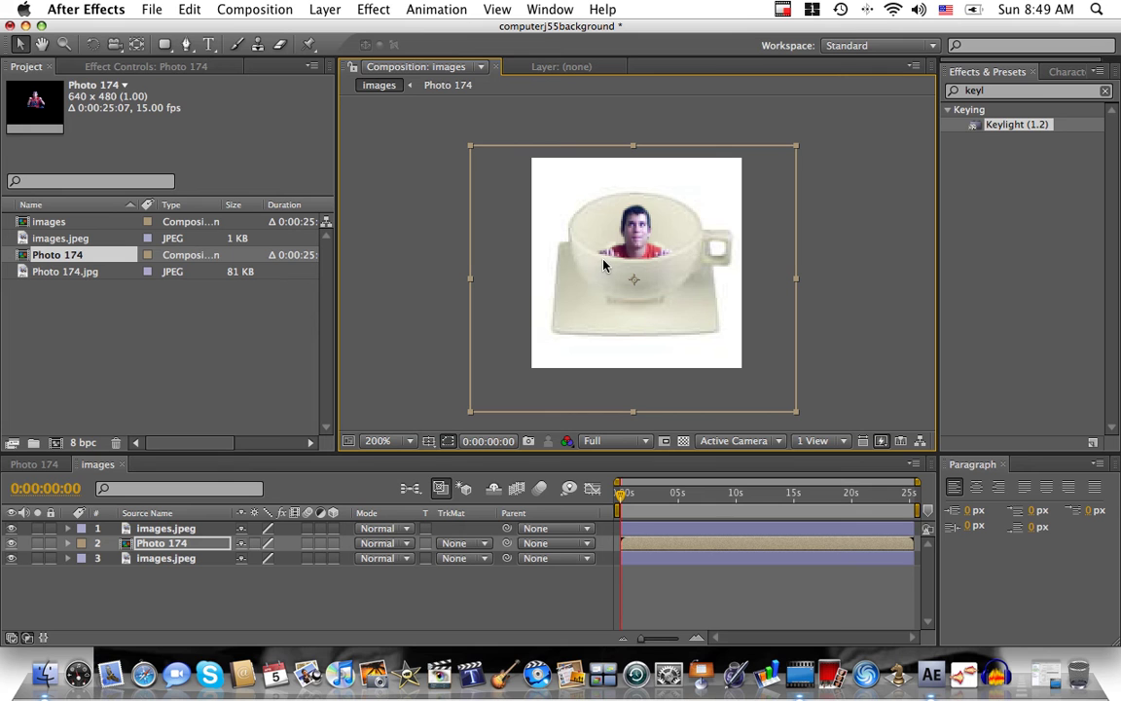
pyautogui.press(',')
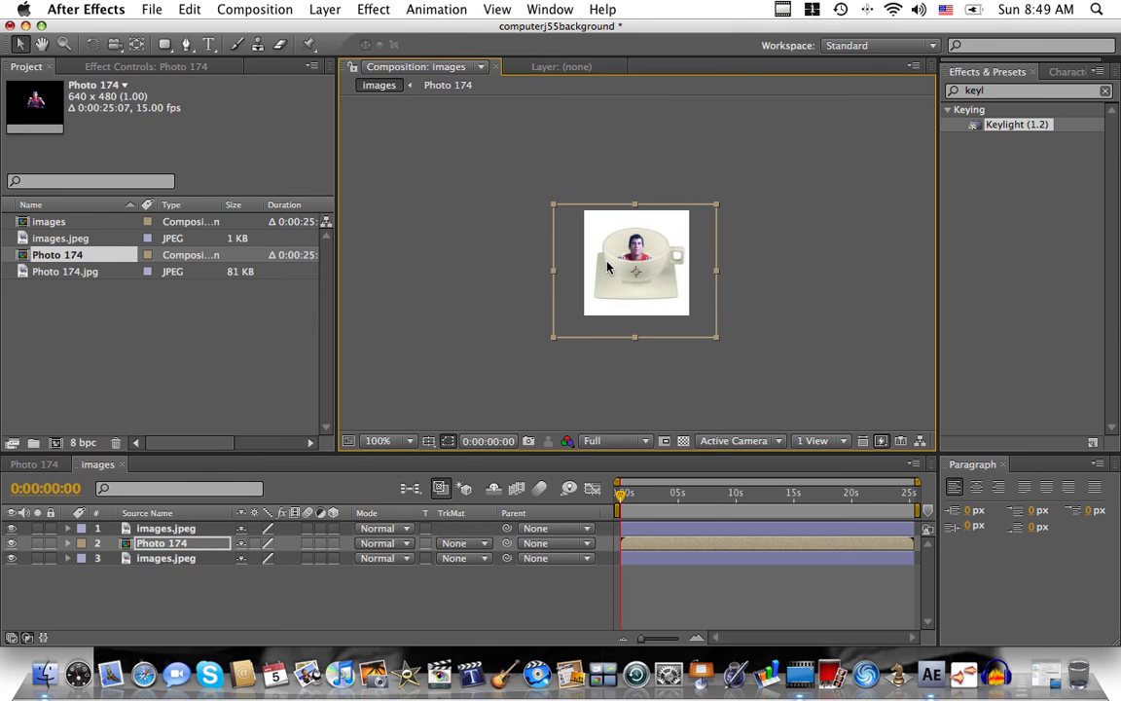
# Duplicate the images.jpeg teacup layer, move the copy to position 2, and hide it
pyautogui.click(165, 559)
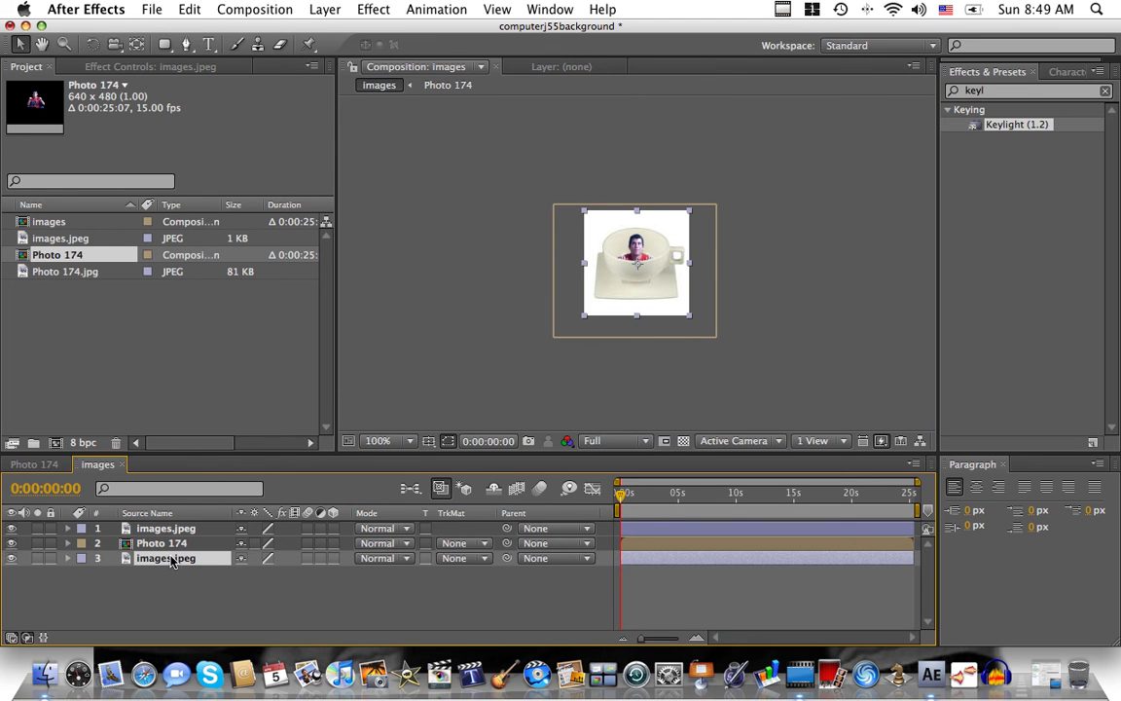
pyautogui.press('super+d')
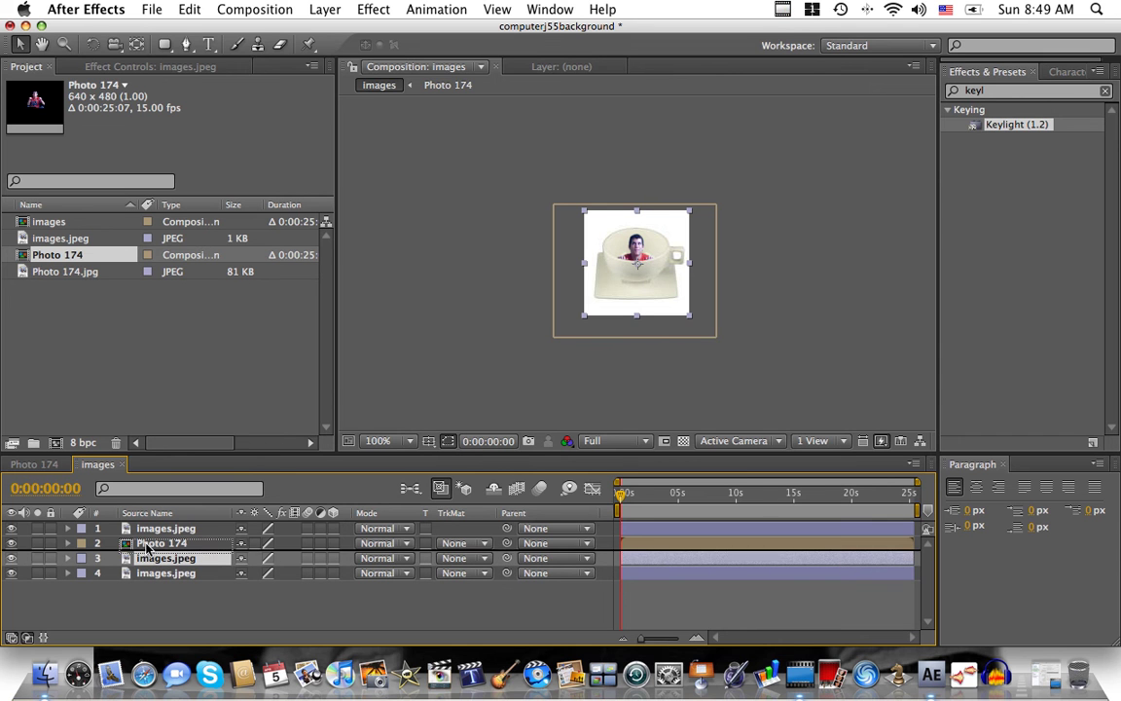
pyautogui.moveTo(146, 563); pyautogui.dragTo(149, 543)
pyautogui.click(12, 545)
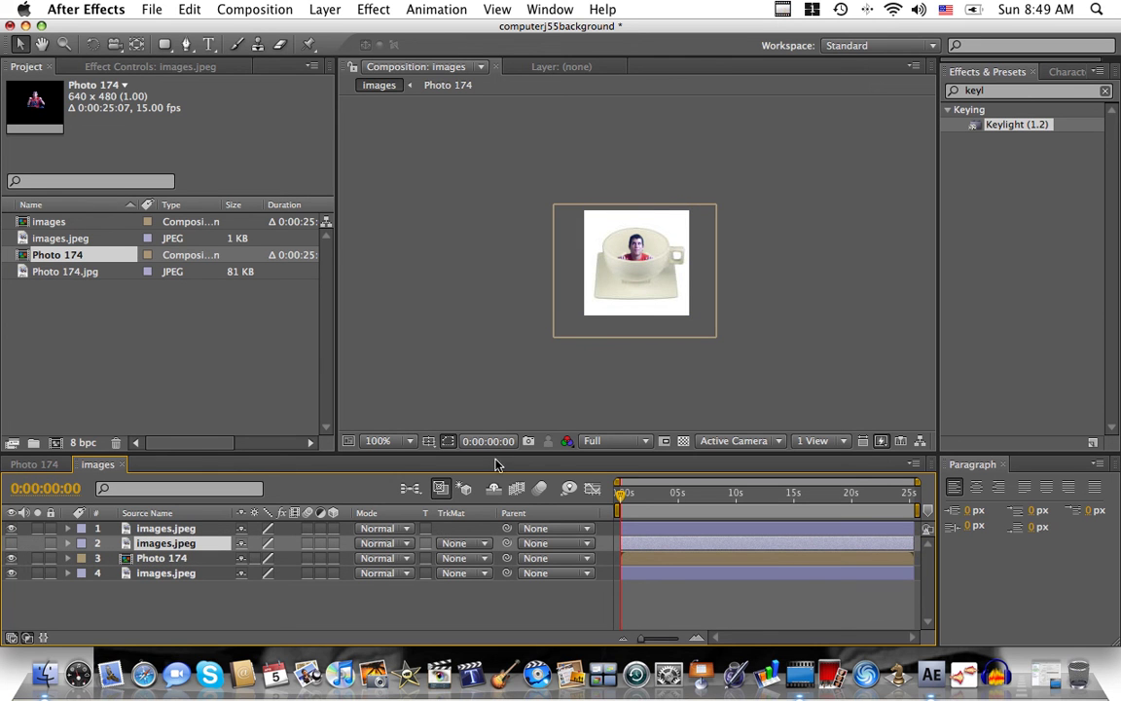
pyautogui.press('.')
pyautogui.press('.')
pyautogui.press('.')
pyautogui.press('.')
pyautogui.press('.')
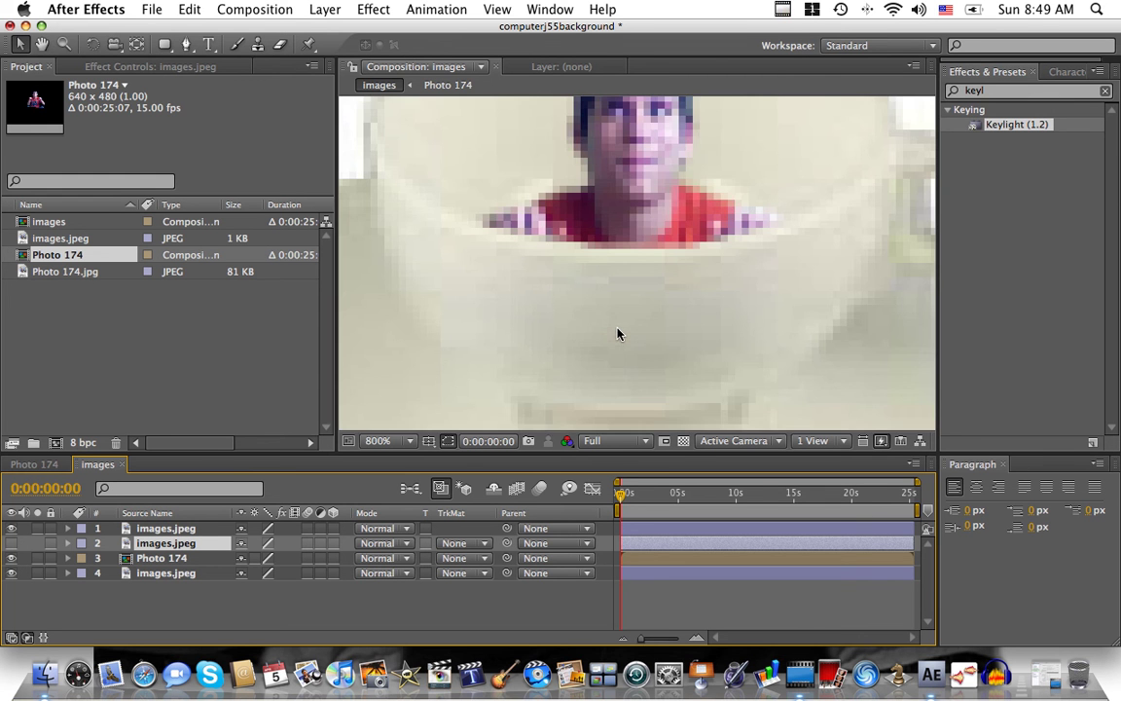
pyautogui.press(',')
pyautogui.press(',')
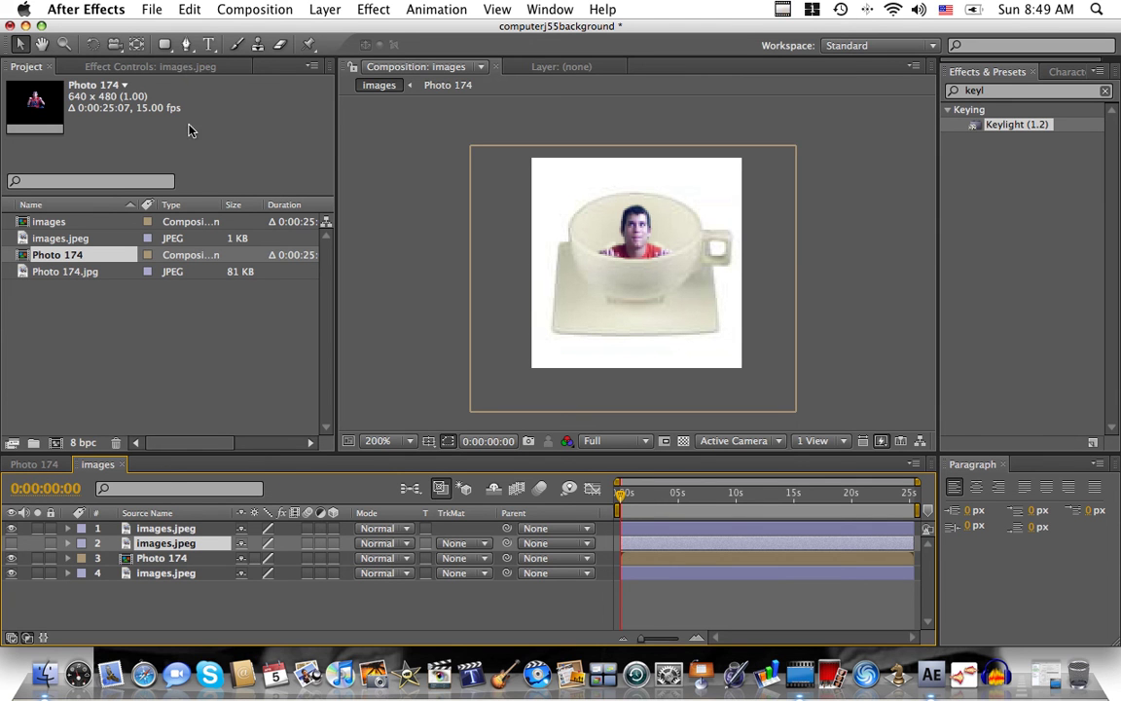
# Nudge the Photo 174 person layer slightly up and left inside the cup
pyautogui.click(186, 46)
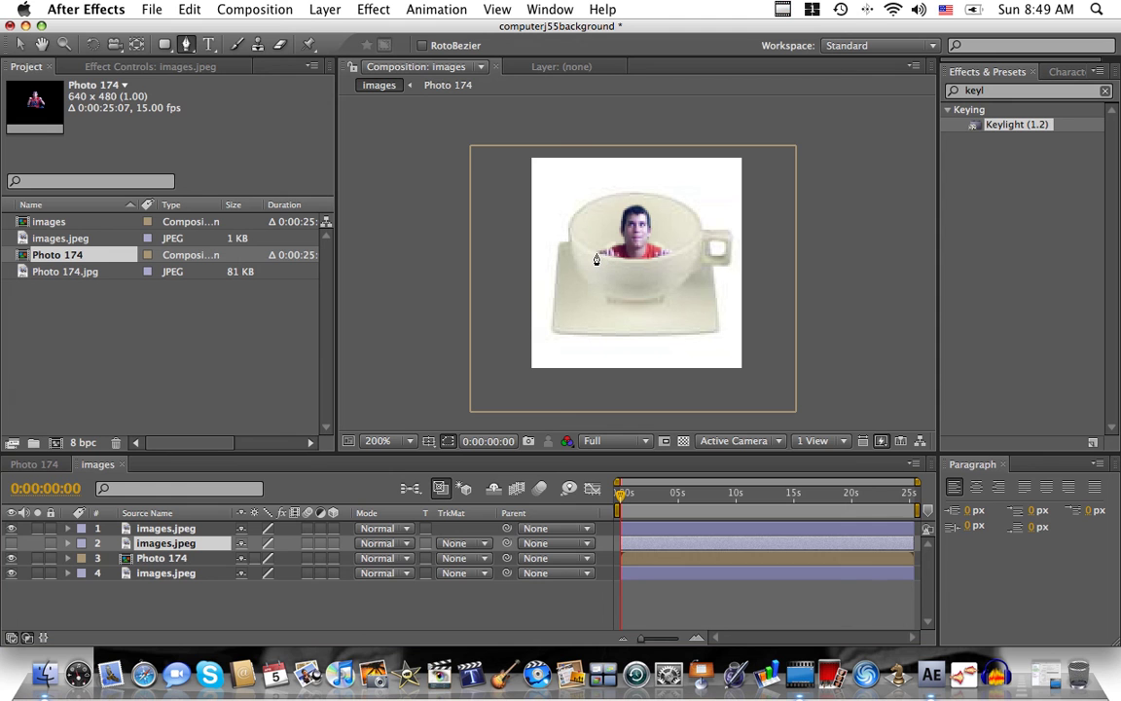
pyautogui.click(12, 546)
pyautogui.click(12, 544)
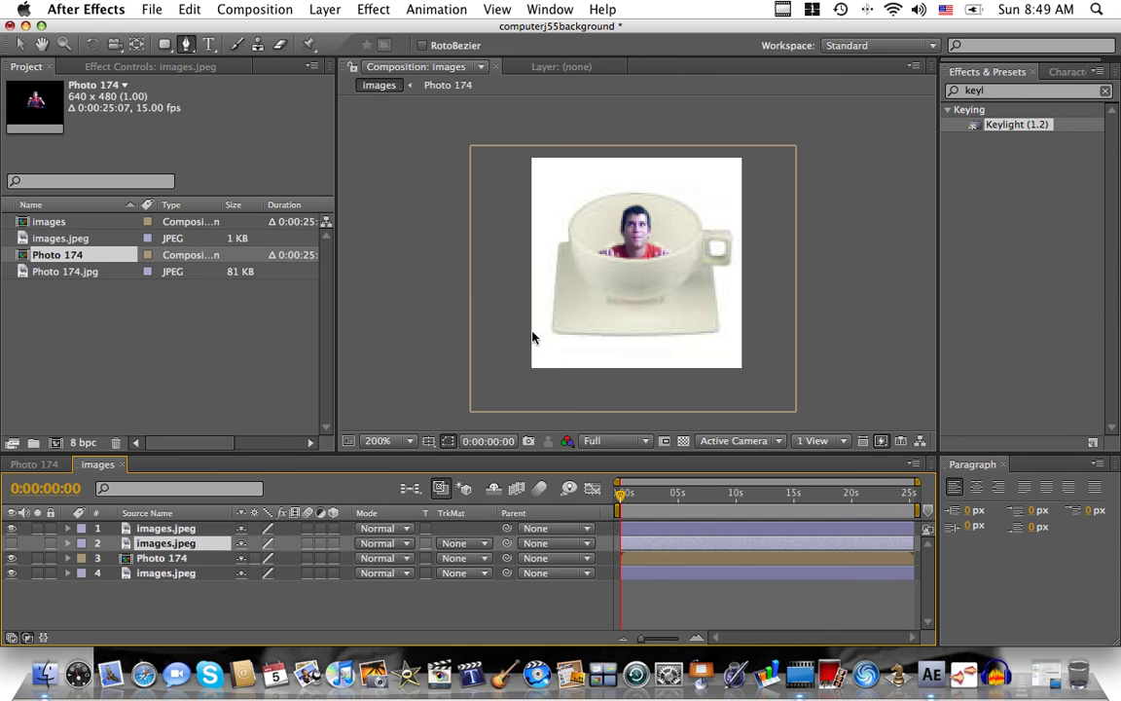
pyautogui.press('v')
pyautogui.click(640, 247)
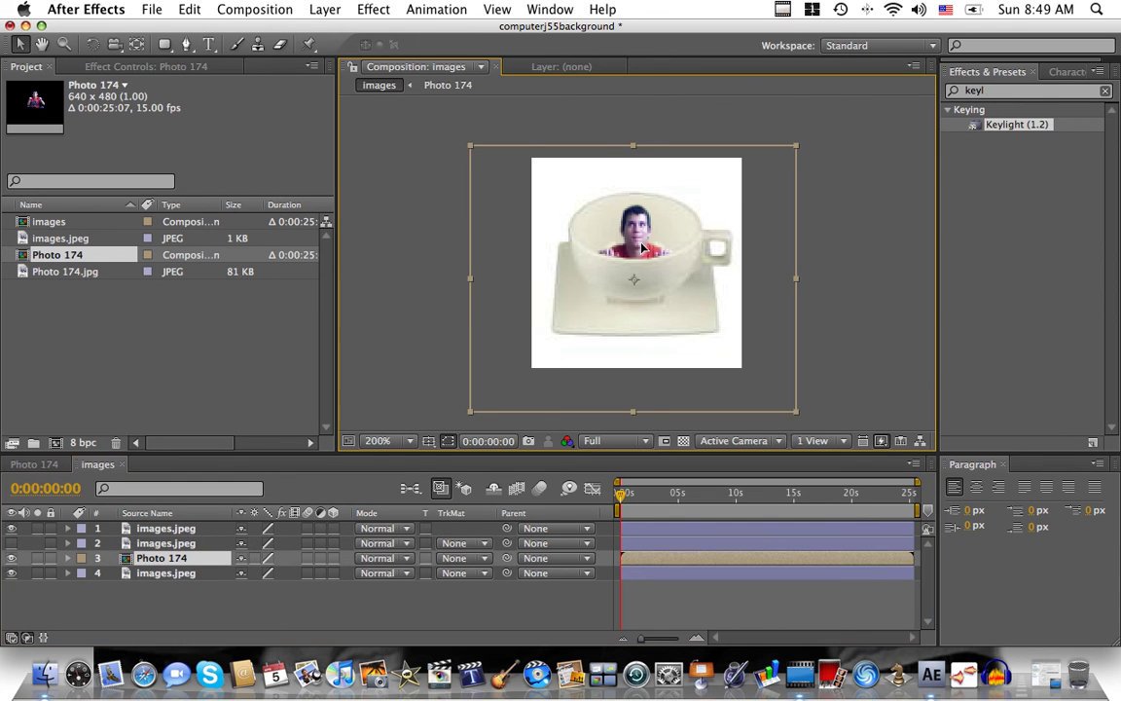
pyautogui.moveTo(640, 247); pyautogui.dragTo(639, 243)
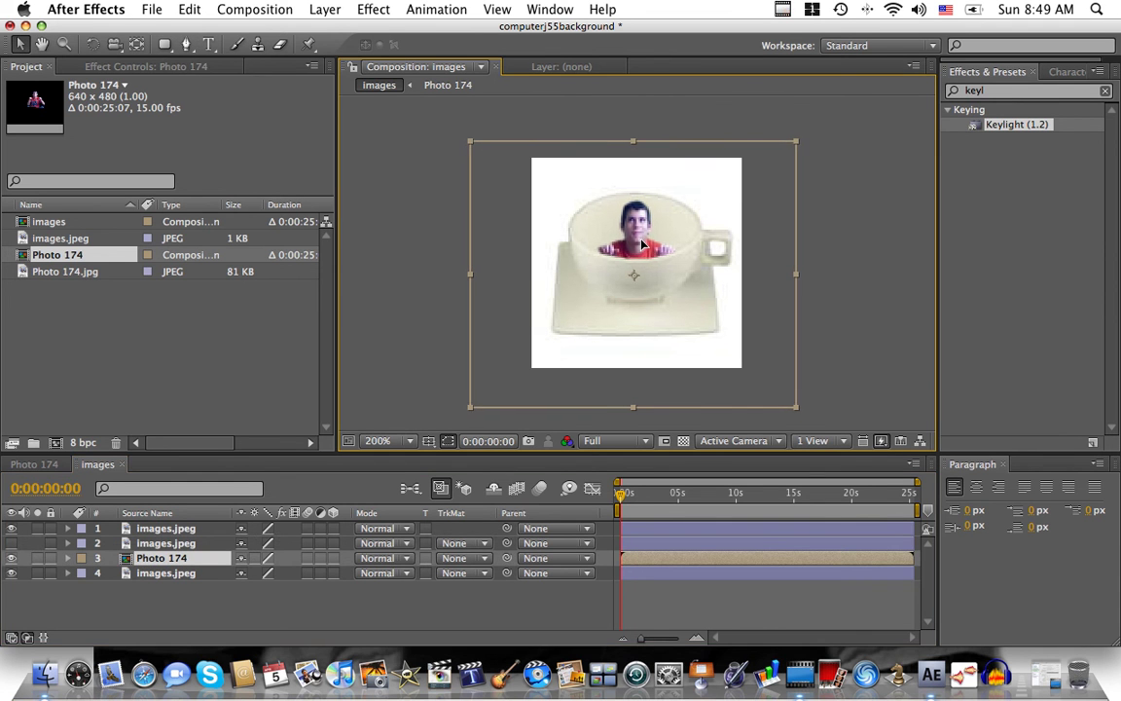
# Hide the top cup layer and draw Pen masks around both hands on the second cup copy
pyautogui.click(12, 529)
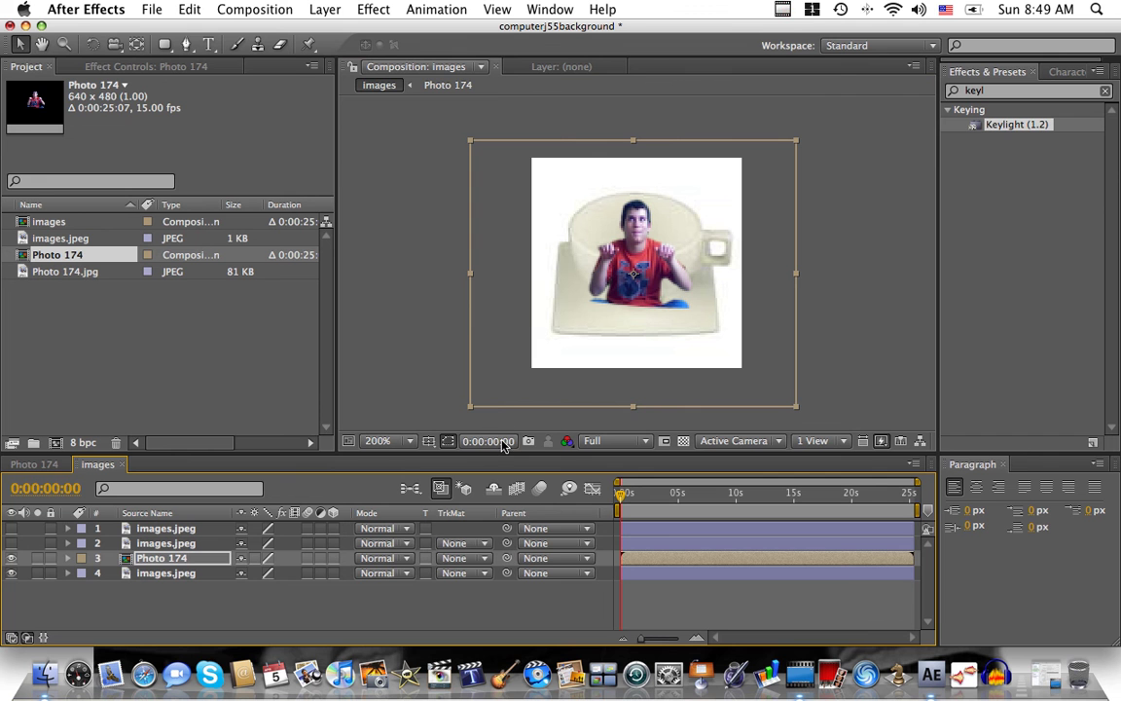
pyautogui.click(141, 544)
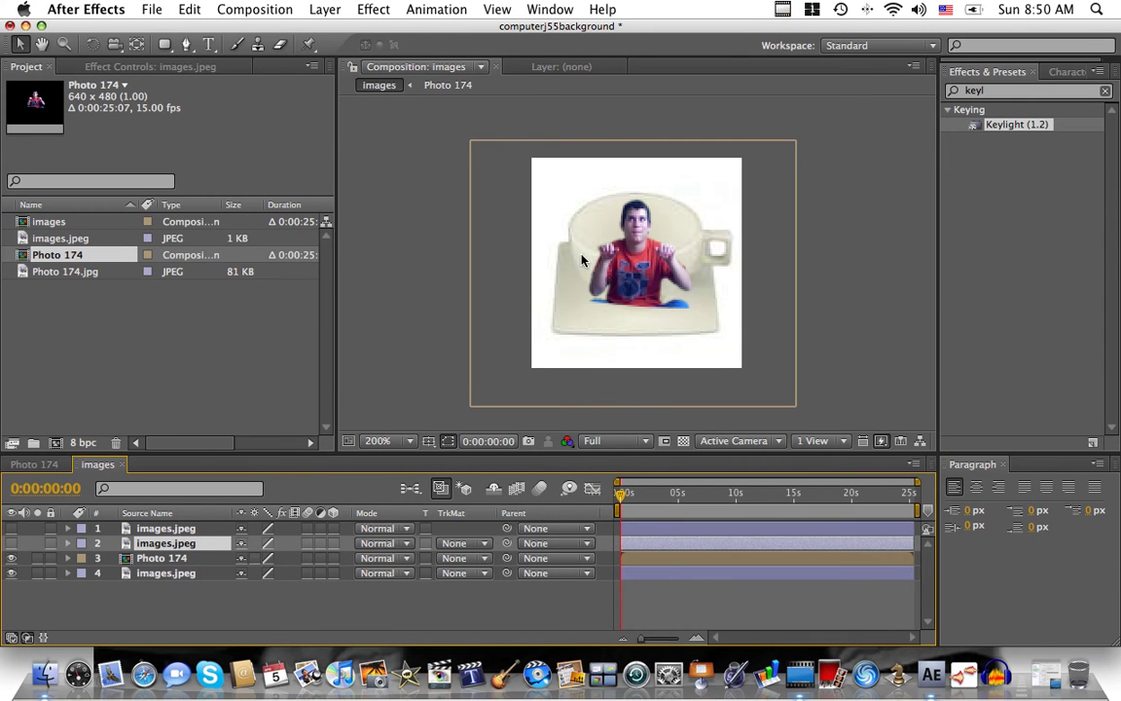
pyautogui.click(185, 44)
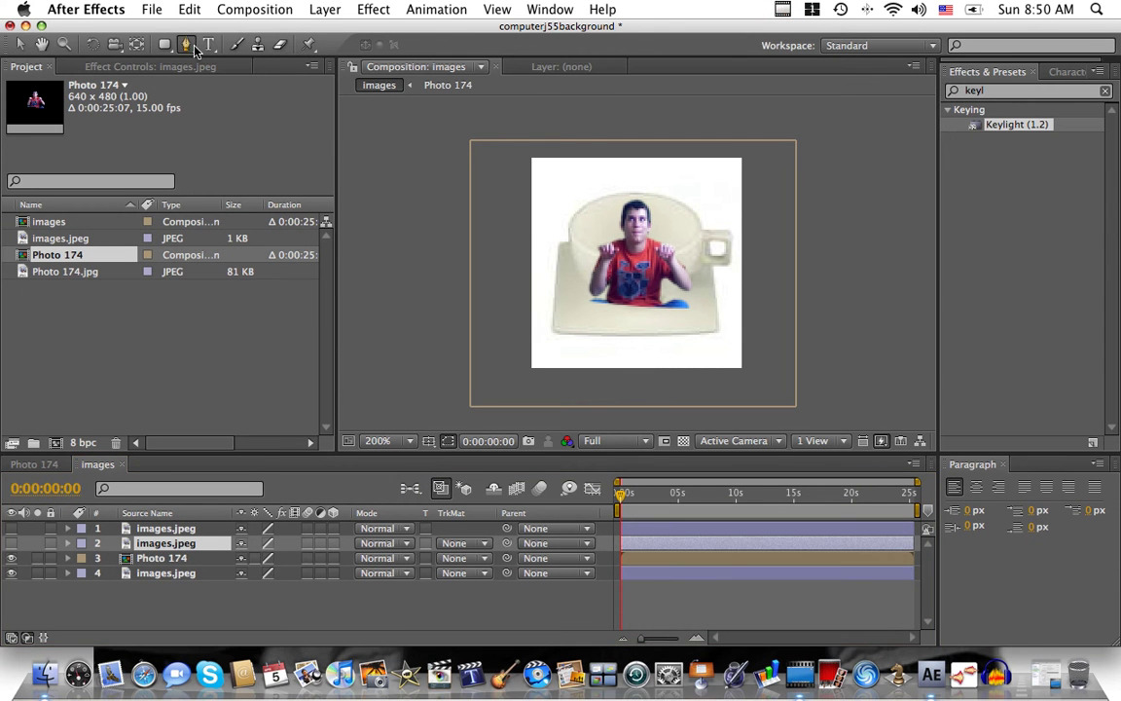
pyautogui.click(598, 248)
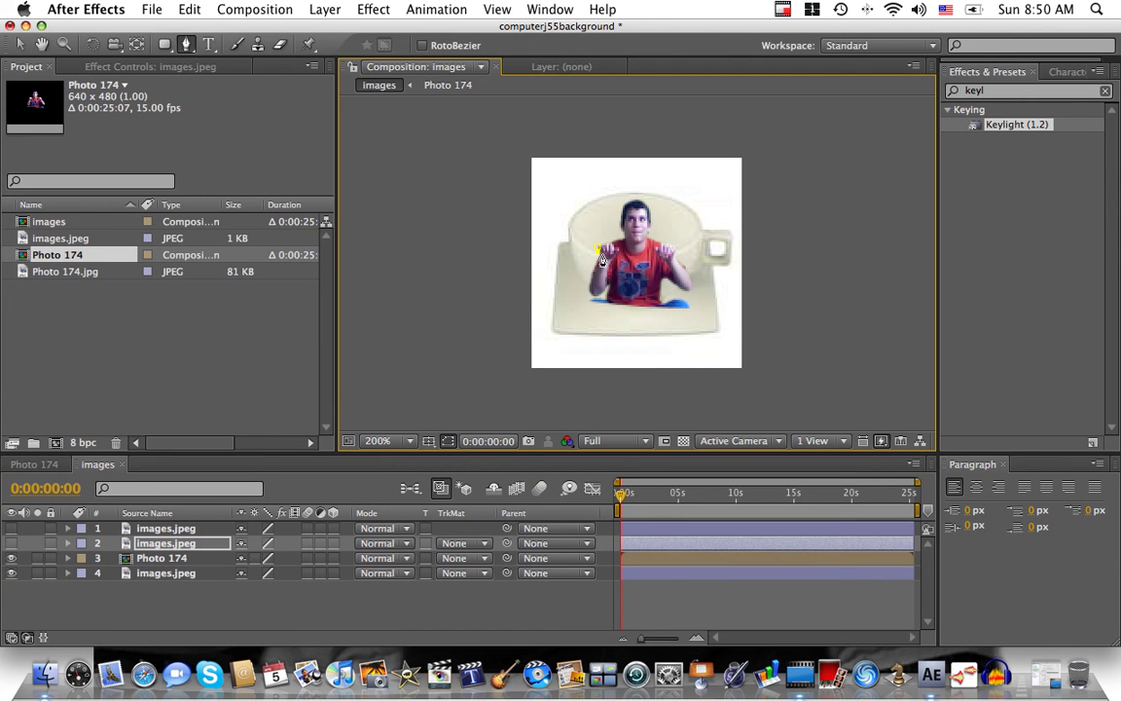
pyautogui.click(614, 254)
pyautogui.click(608, 249)
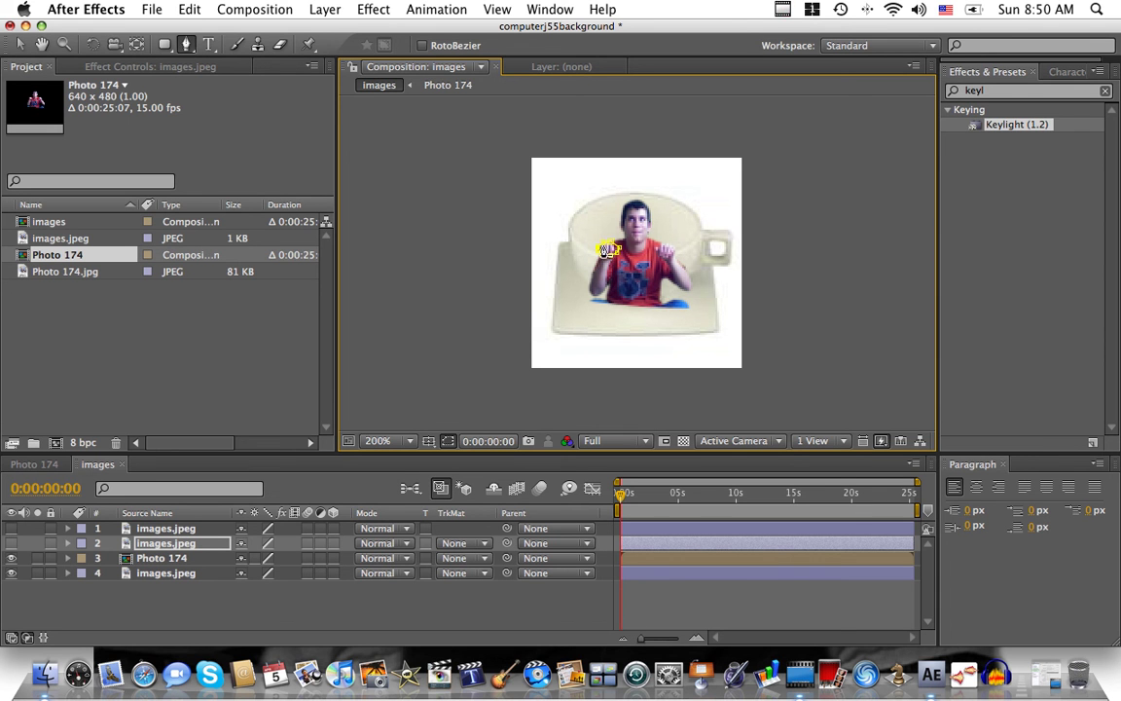
pyautogui.click(658, 250)
# Unhide the cup layers and delete the masked images.jpeg copy in layer 2
pyautogui.press('v')
pyautogui.click(11, 543)
pyautogui.click(10, 528)
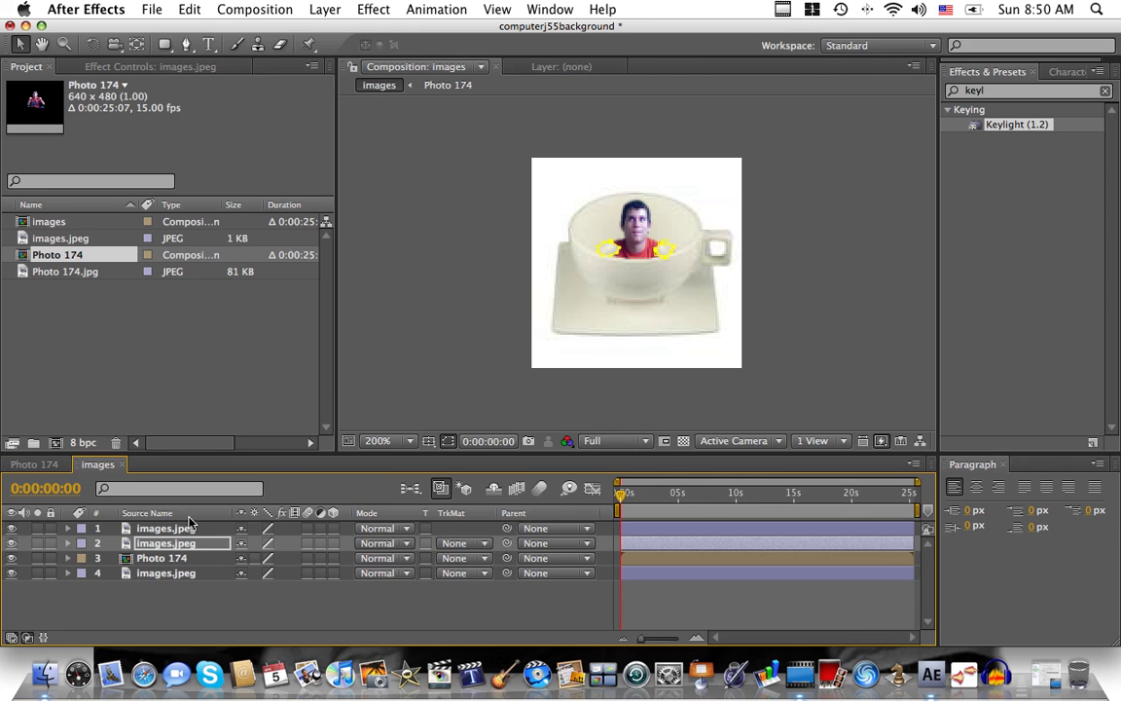
pyautogui.click(130, 548)
pyautogui.press('Delete')
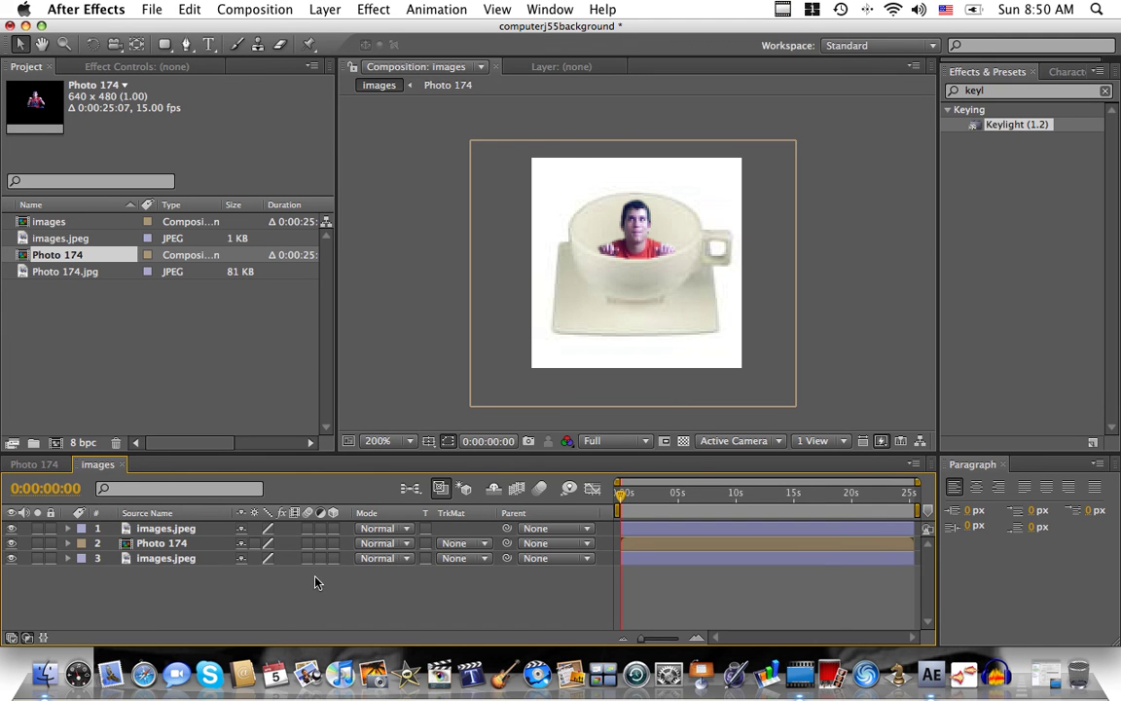
# Duplicate the Photo 174 person layer and move the copy to the top of the stack
pyautogui.click(162, 547)
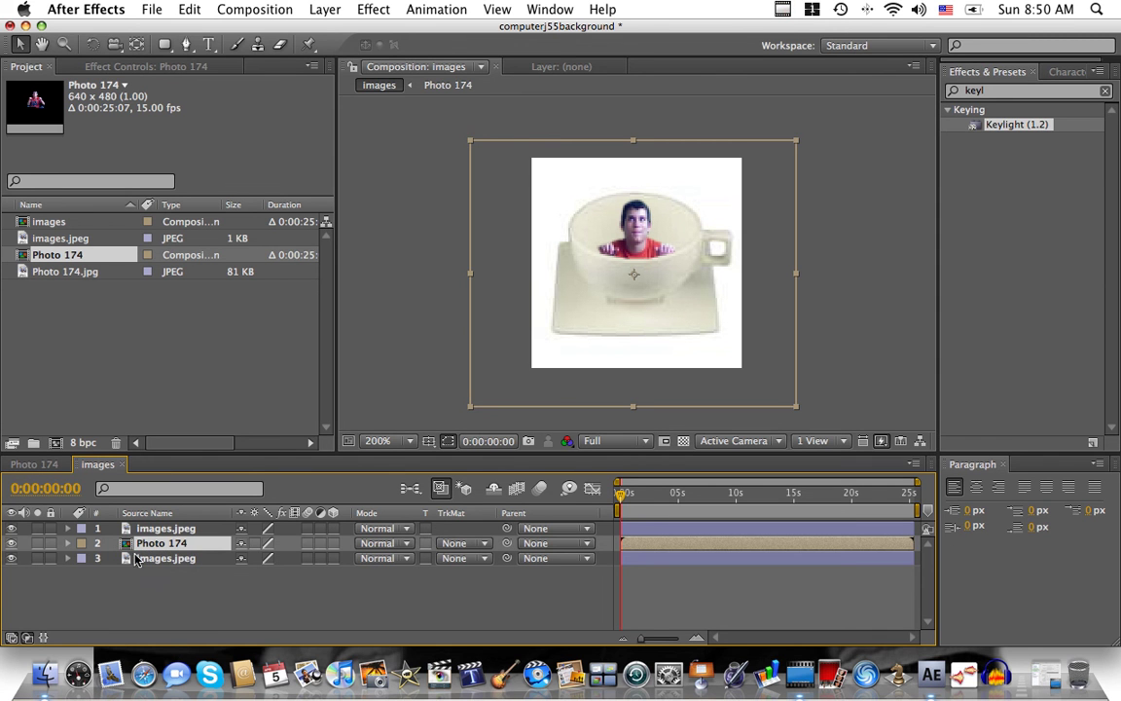
pyautogui.press('super+d')
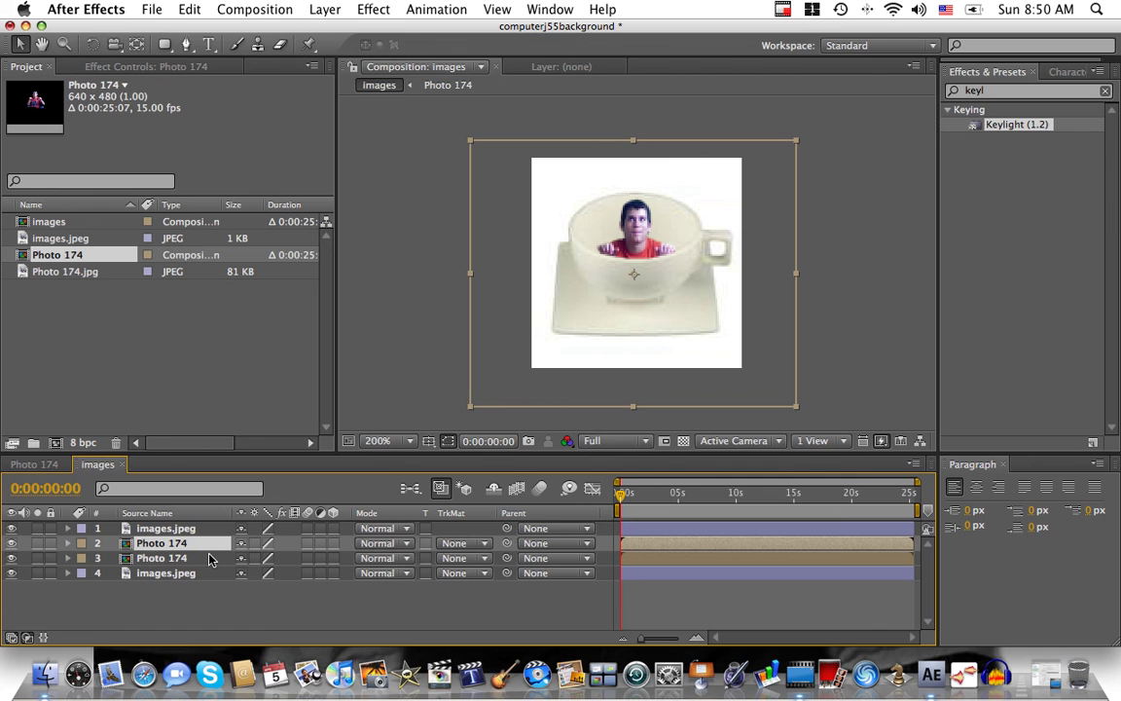
pyautogui.moveTo(200, 545); pyautogui.dragTo(167, 529)
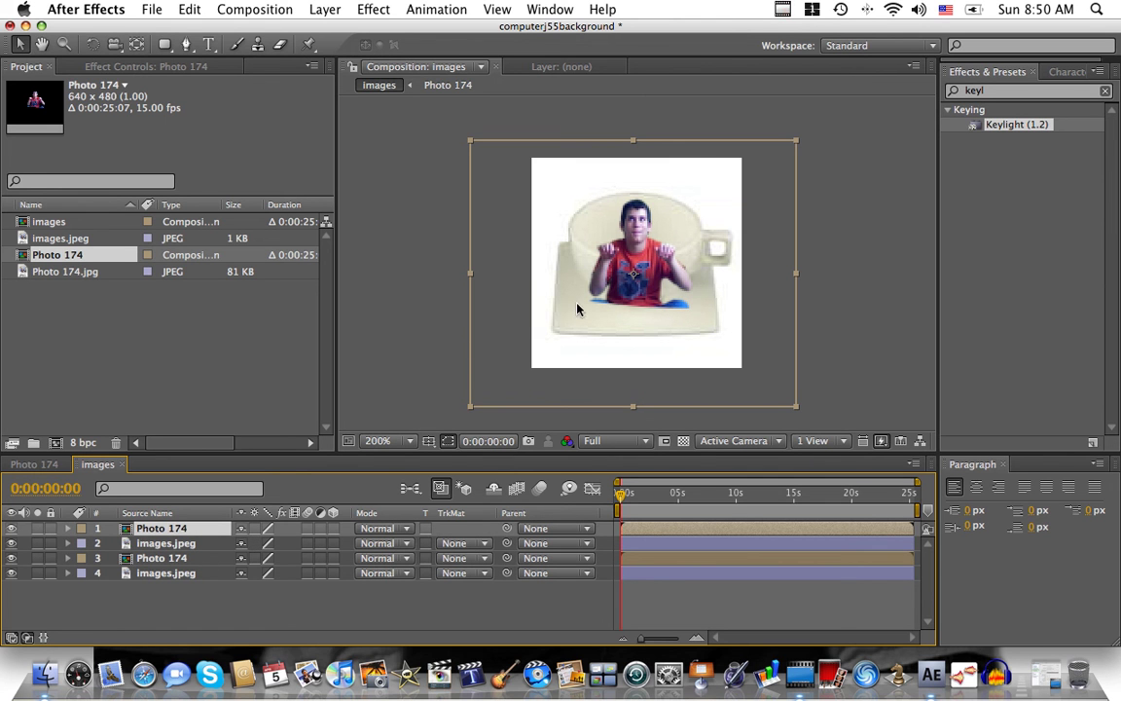
# Draw a Pen mask around the hands on the top Photo 174 copy
pyautogui.click(186, 44)
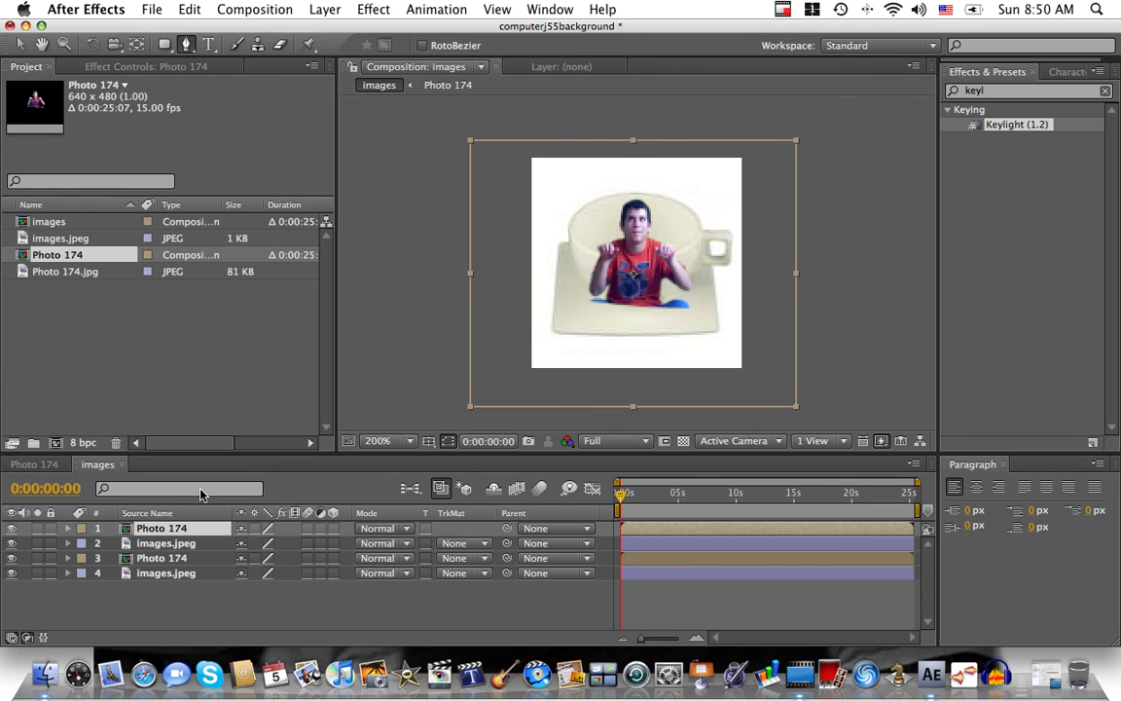
pyautogui.moveTo(598, 254); pyautogui.dragTo(614, 250)
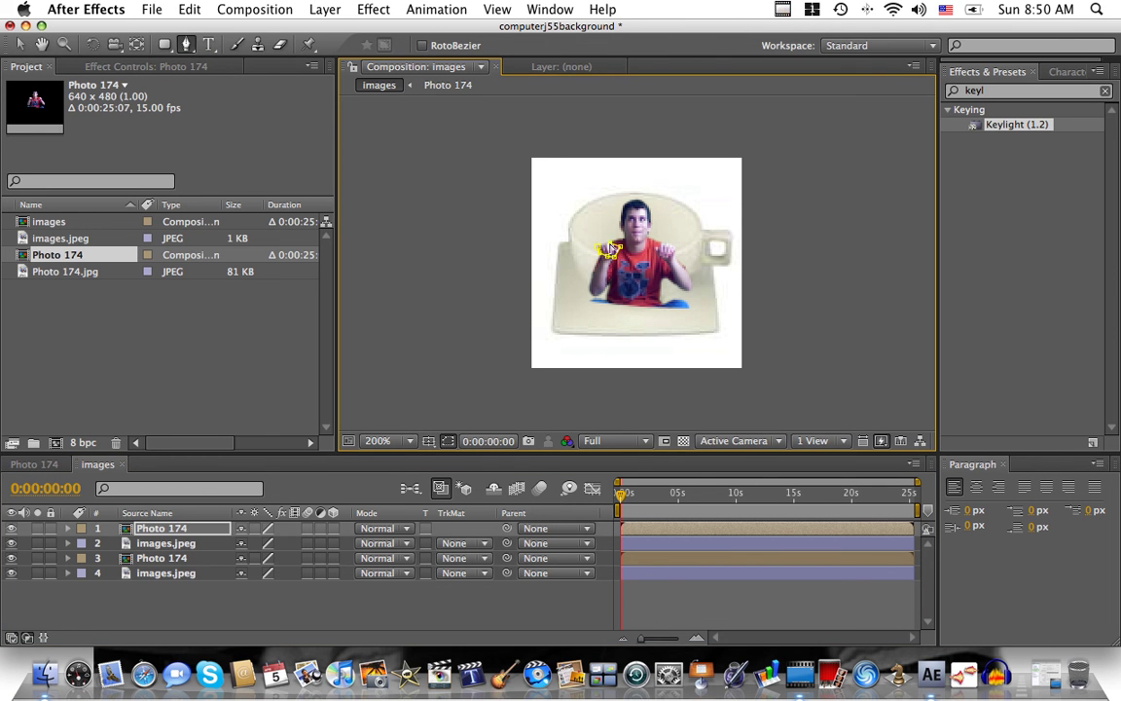
pyautogui.click(658, 254)
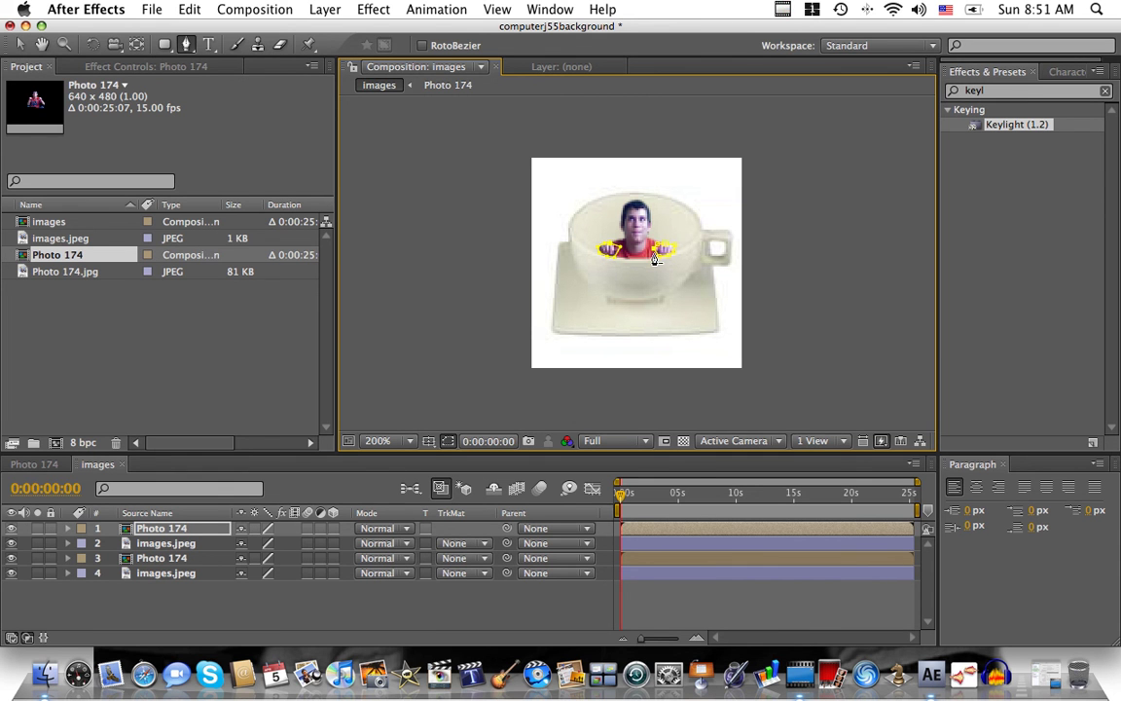
pyautogui.press('v')
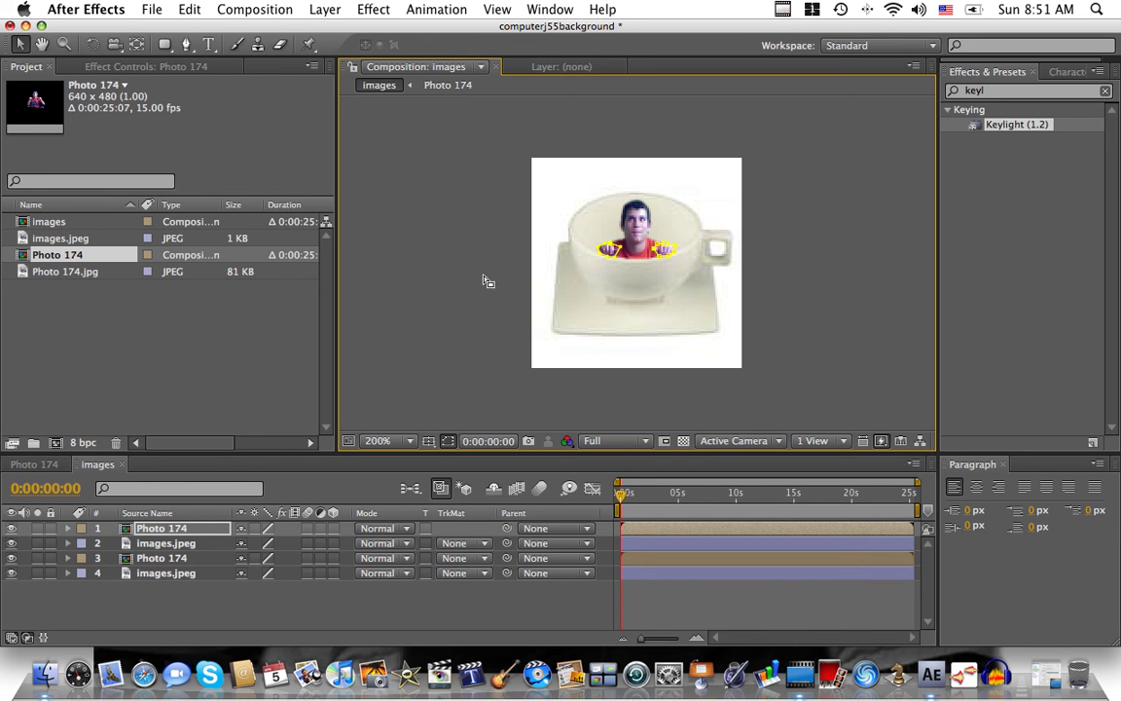
# Open the Photo 174 precomp and close its timeline tab again
pyautogui.click(466, 313)
pyautogui.click(646, 236)
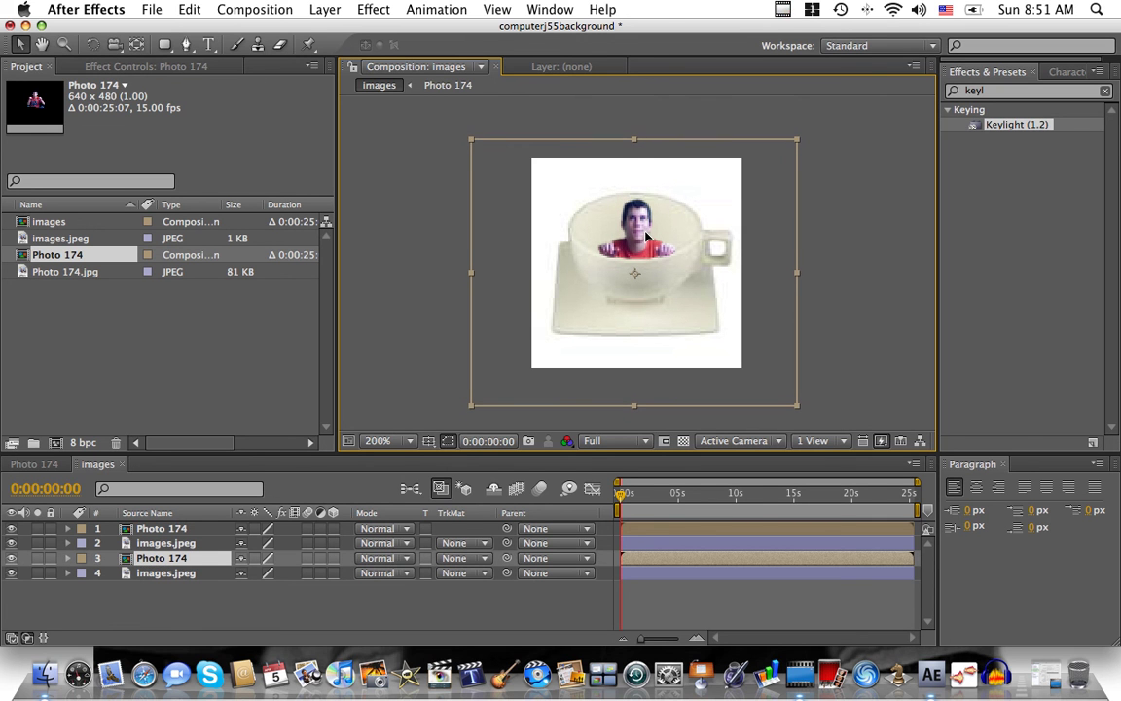
pyautogui.press('Return')
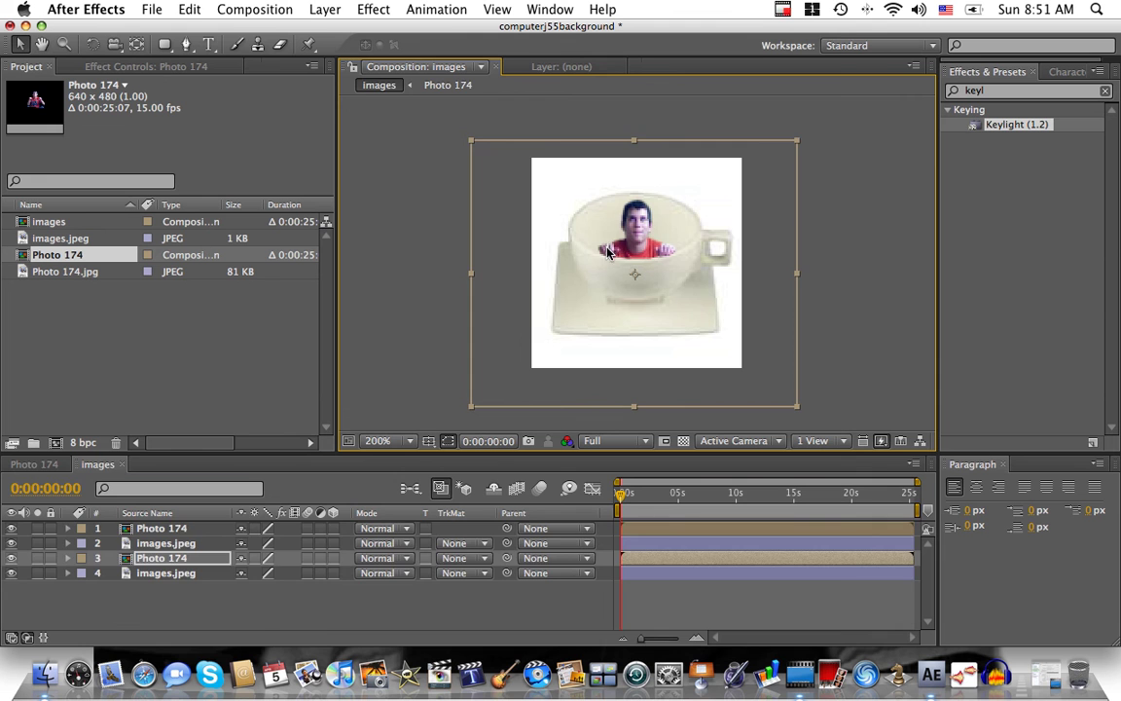
pyautogui.doubleClick(607, 252)
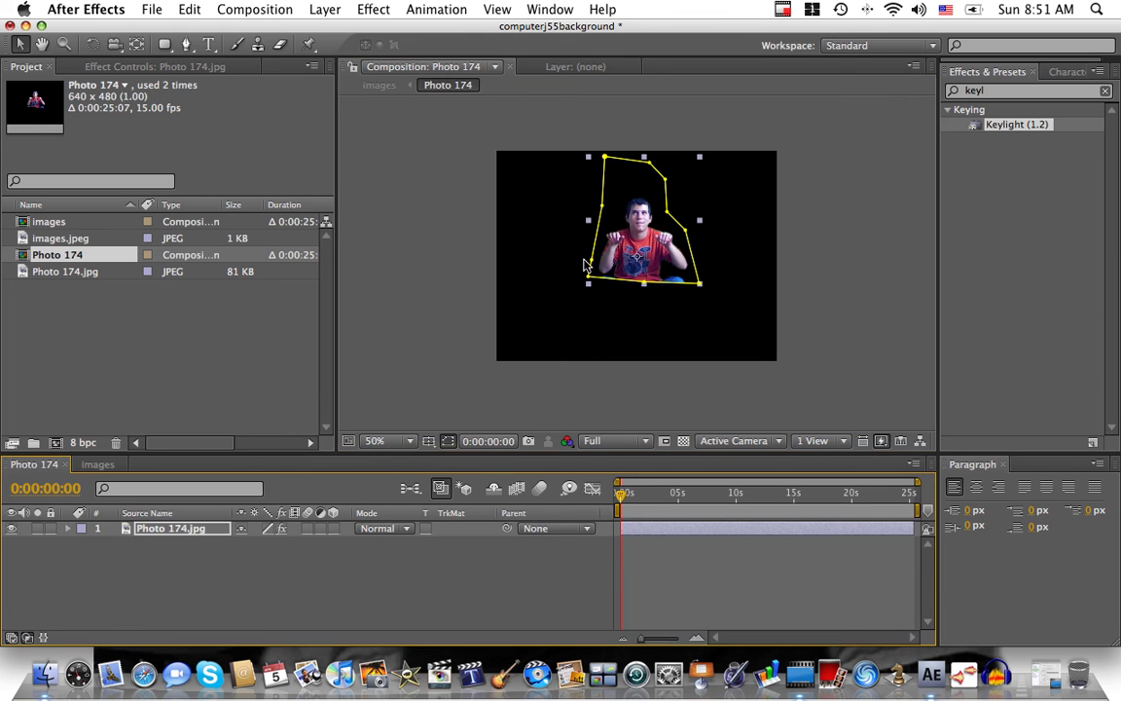
pyautogui.click(65, 464)
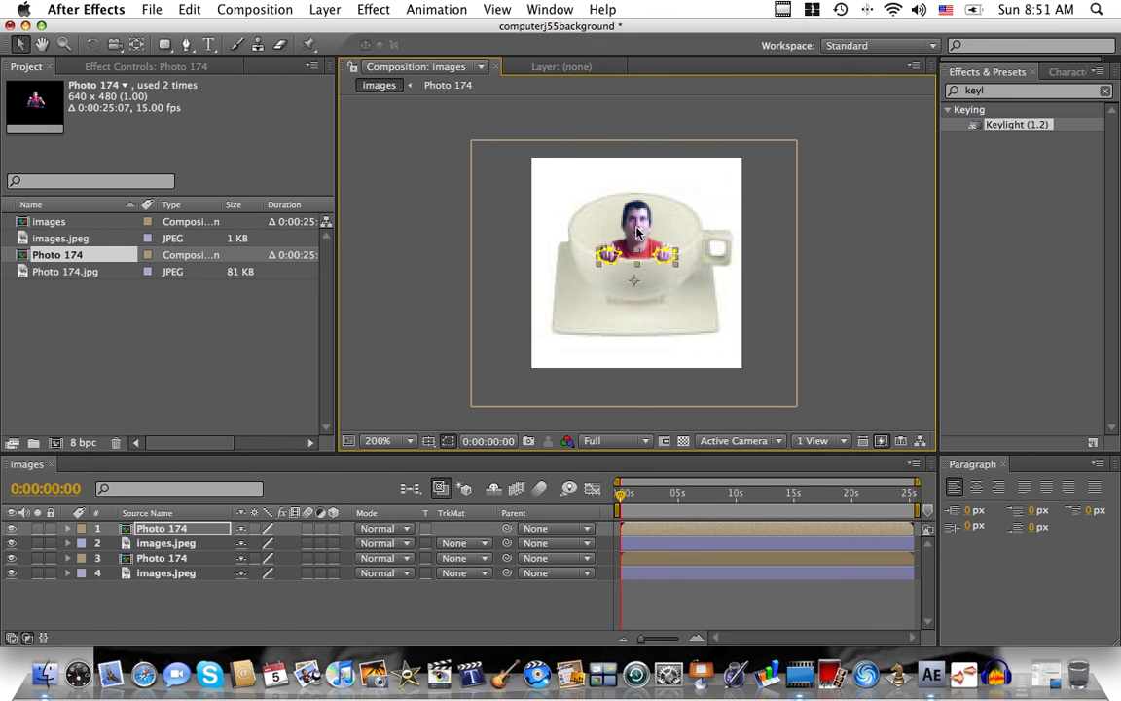
# Move the lower Photo 174 layer down about 7 px and set the viewer zoom to 100%
pyautogui.click(574, 207)
pyautogui.click(161, 528)
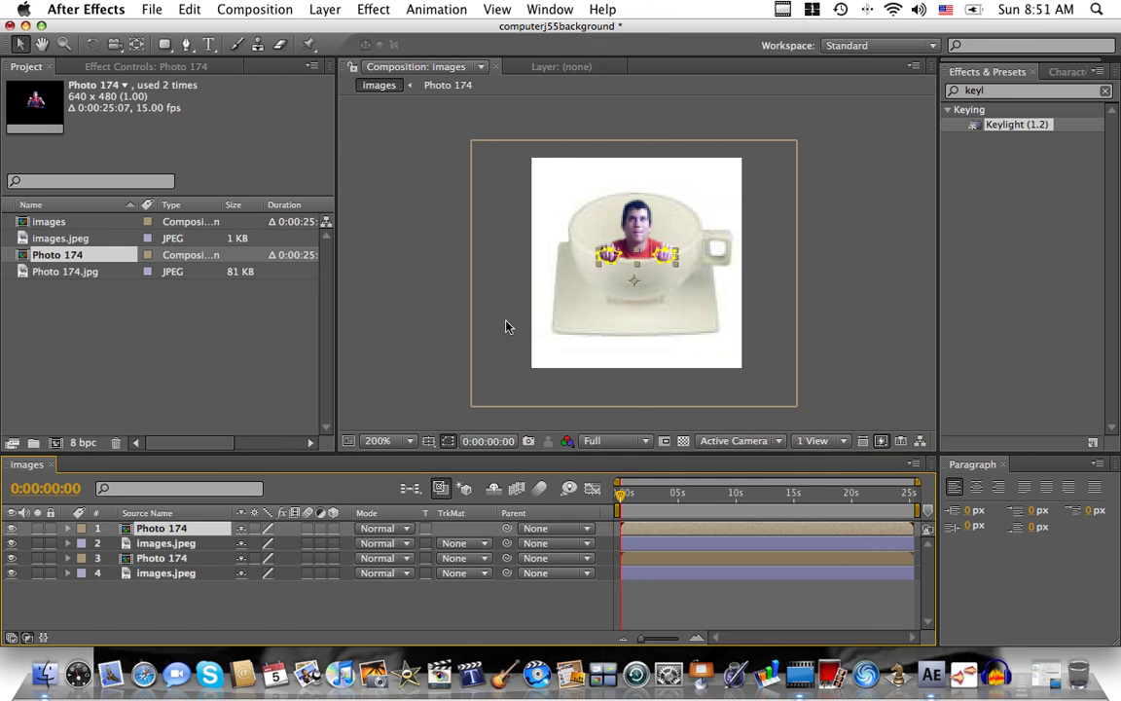
pyautogui.click(151, 557)
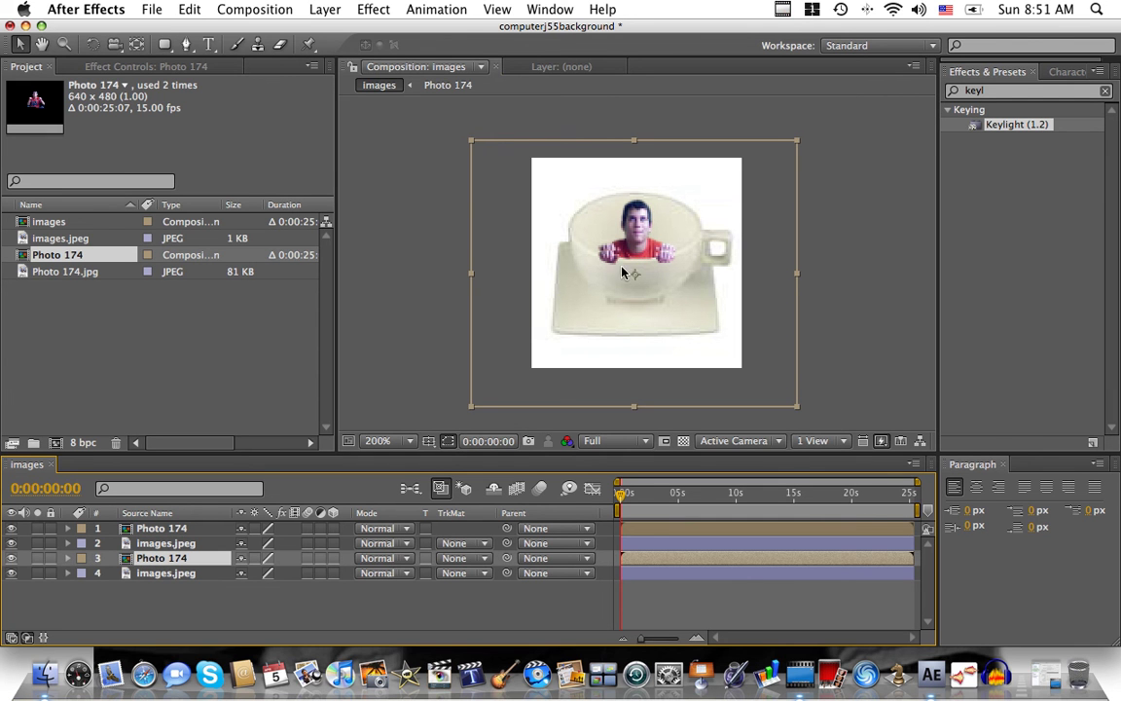
pyautogui.moveTo(631, 248); pyautogui.dragTo(631, 252)
pyautogui.press('Return')
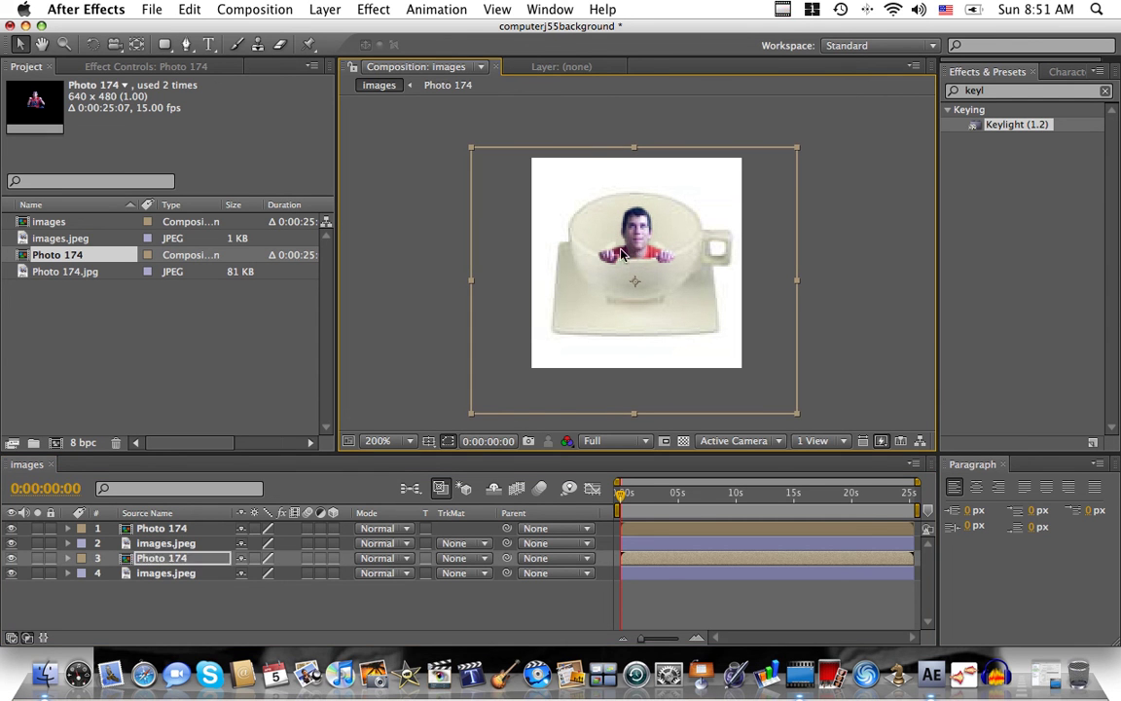
pyautogui.click(465, 326)
pyautogui.press(',')
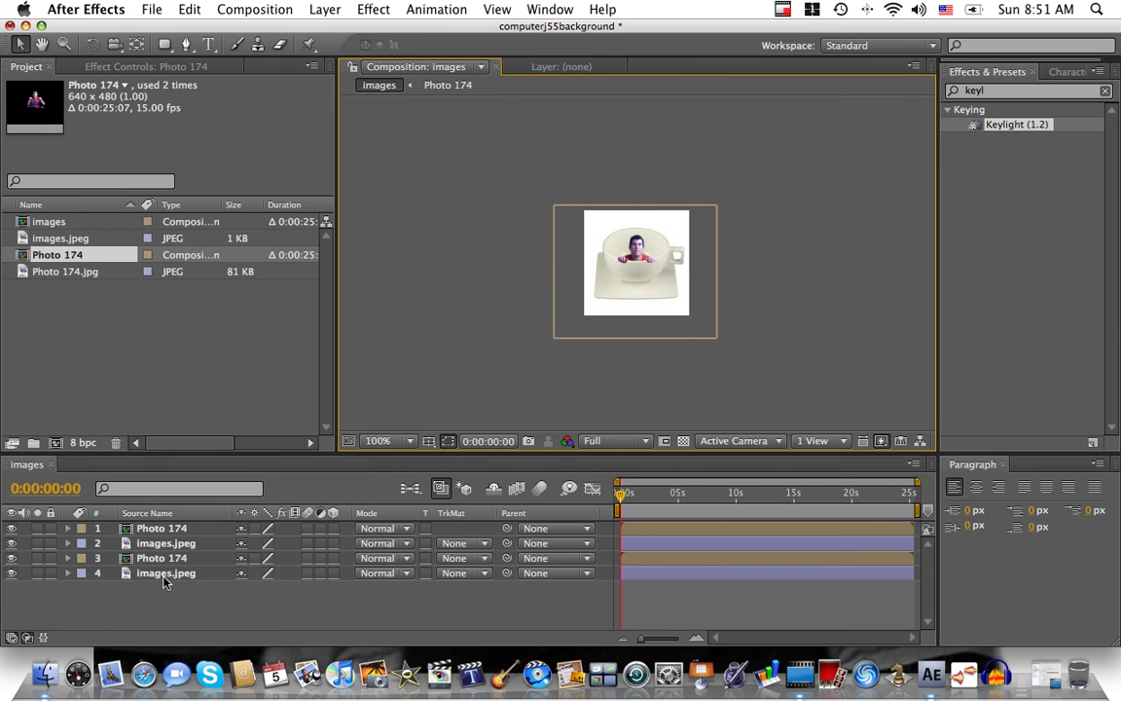
# Give the hand masks on the top Photo 174 layer a 13-pixel feather
pyautogui.click(161, 529)
pyautogui.press('f')
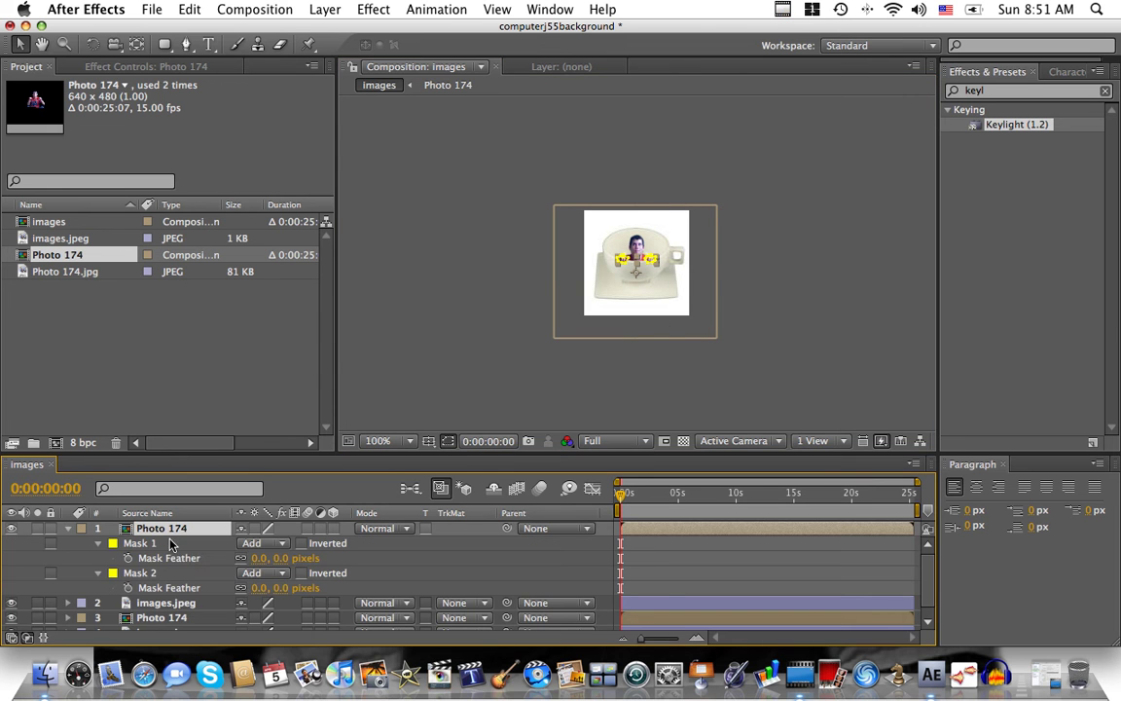
pyautogui.moveTo(260, 562); pyautogui.dragTo(272, 559)
pyautogui.click(385, 359)
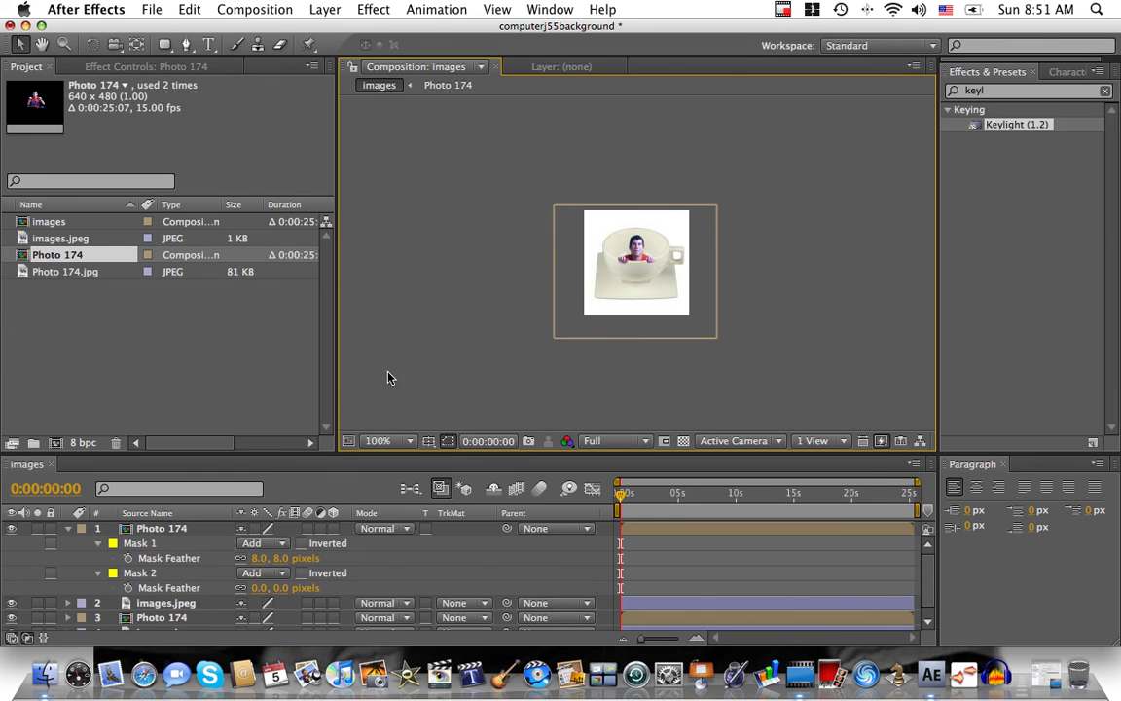
pyautogui.press('.')
pyautogui.press('.')
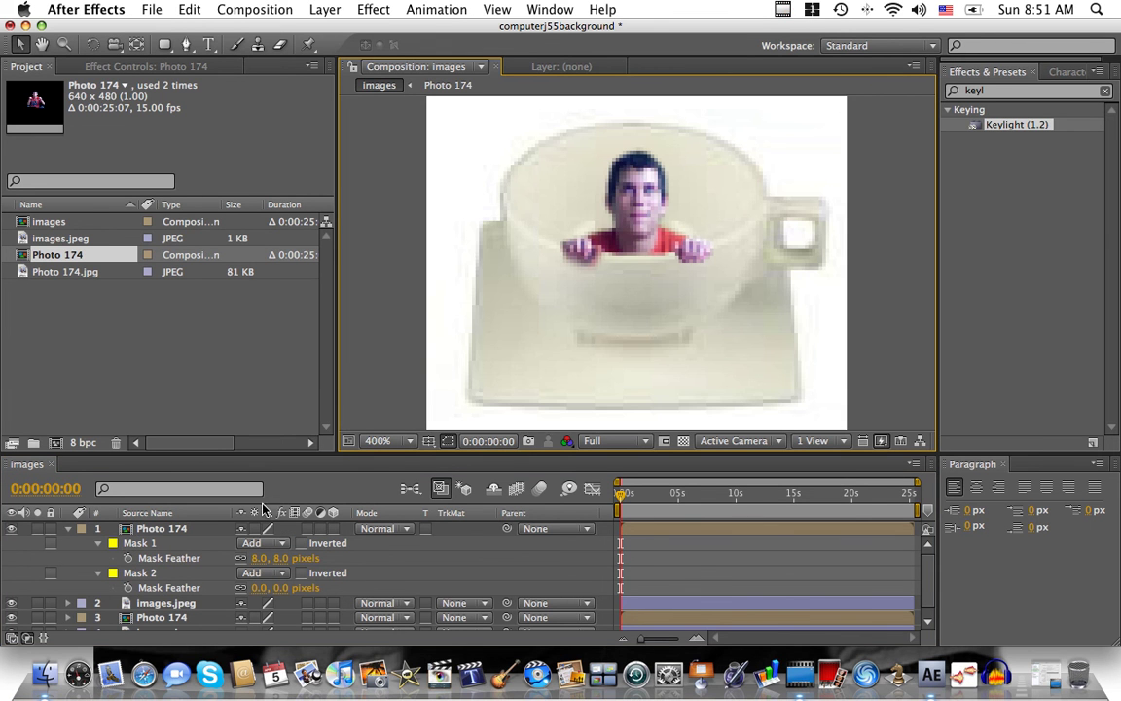
pyautogui.moveTo(258, 562); pyautogui.dragTo(278, 592)
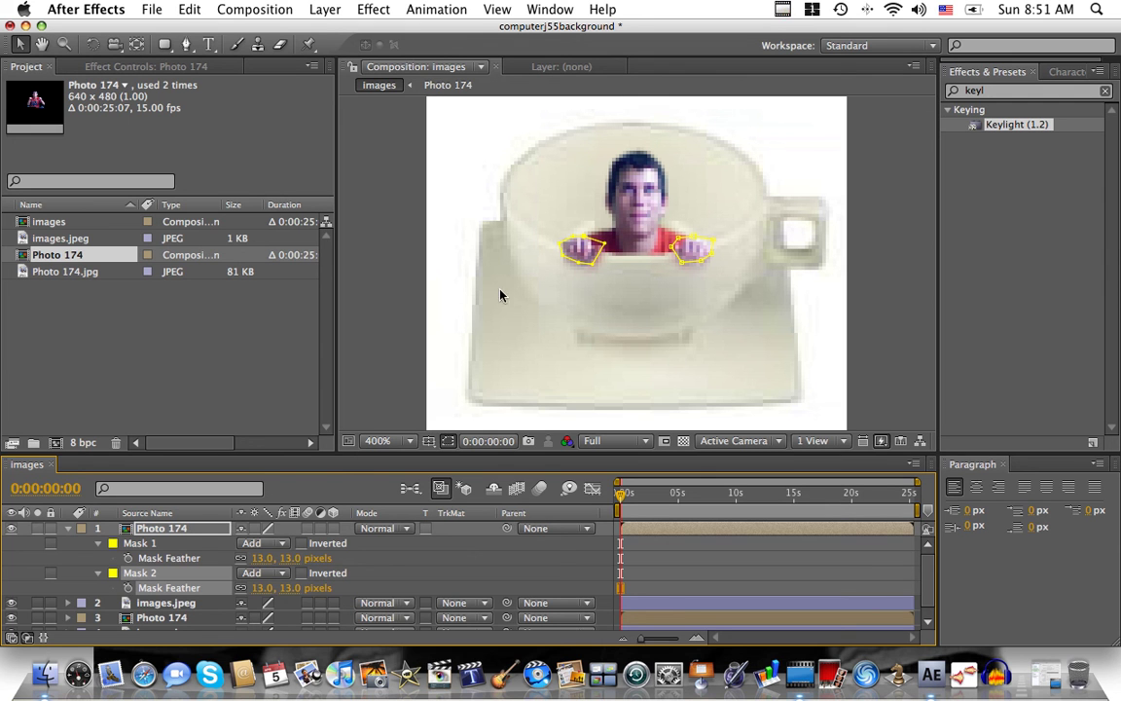
pyautogui.click(67, 528)
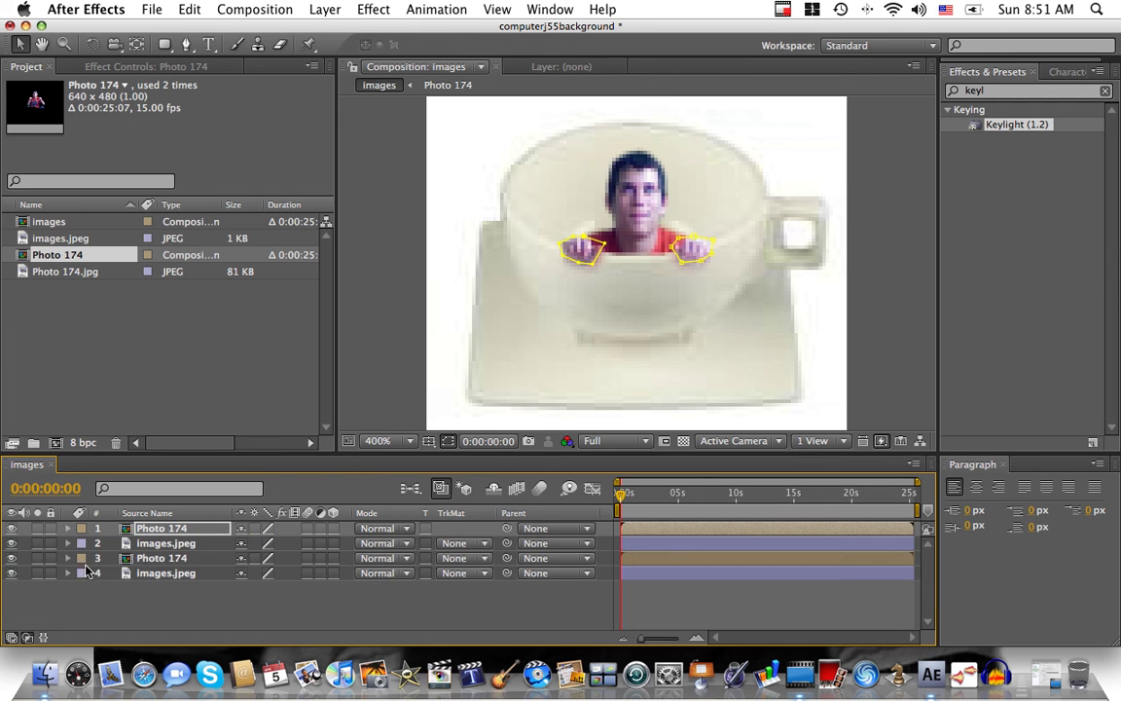
pyautogui.click(137, 559)
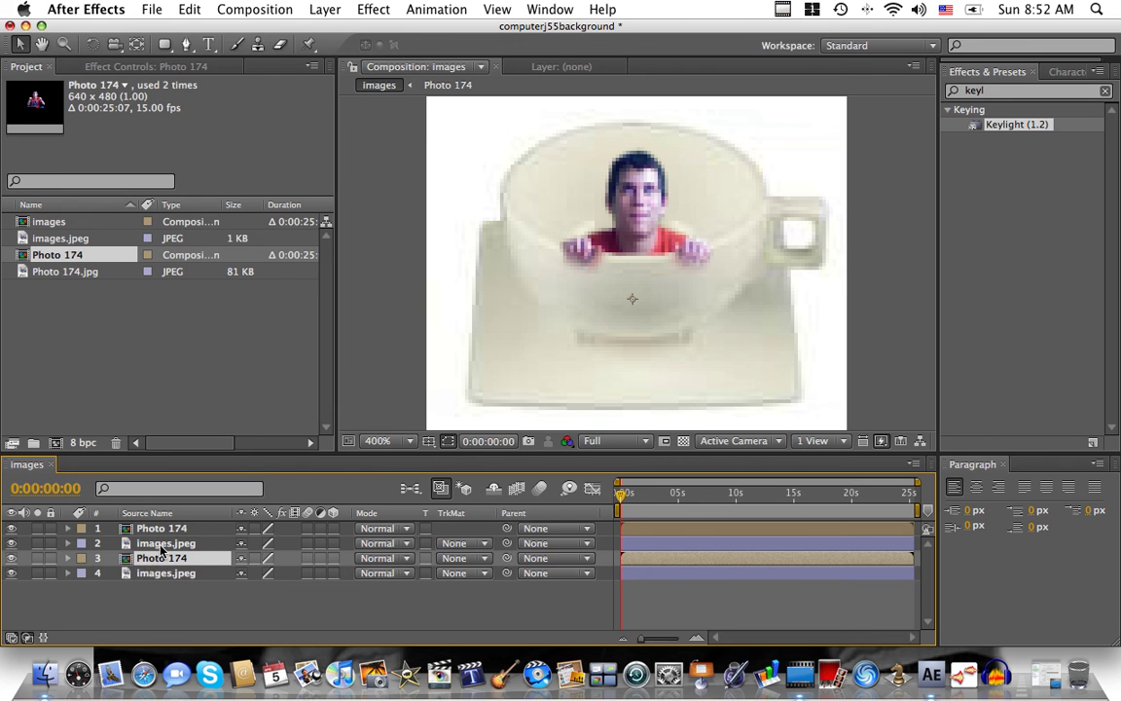
# Set the images.jpeg cup mask feather to 5 pixels and view the composition at 100%
pyautogui.click(160, 545)
pyautogui.press('f')
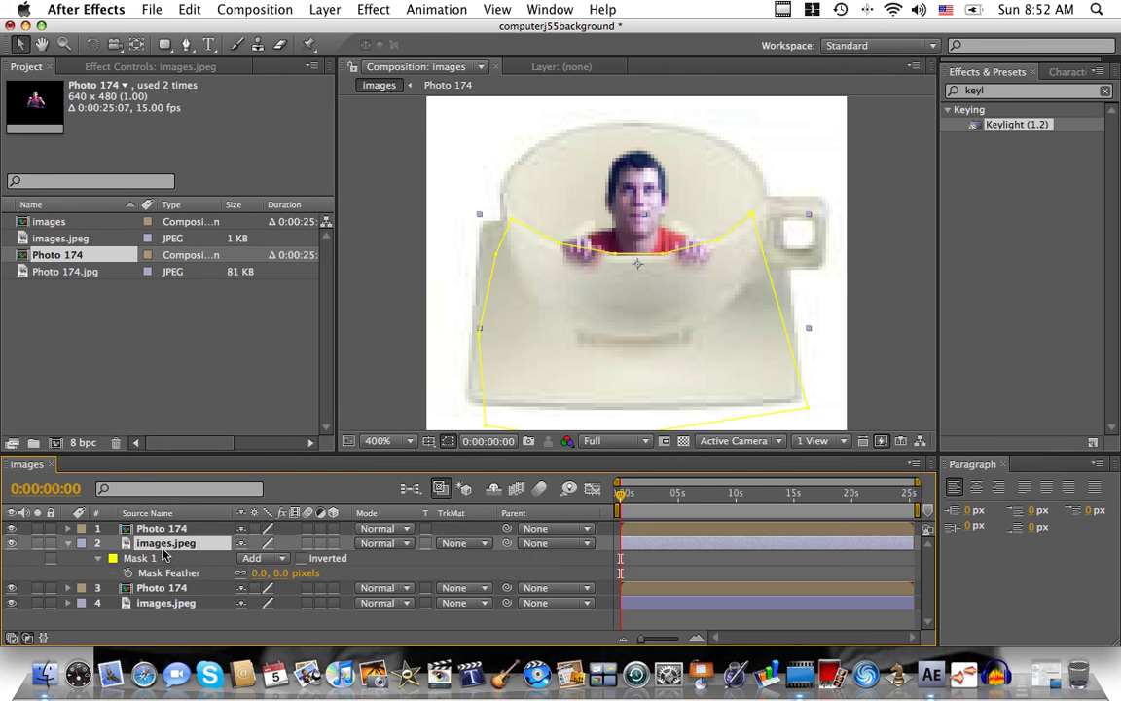
pyautogui.moveTo(259, 576); pyautogui.dragTo(268, 581)
pyautogui.click(262, 575)
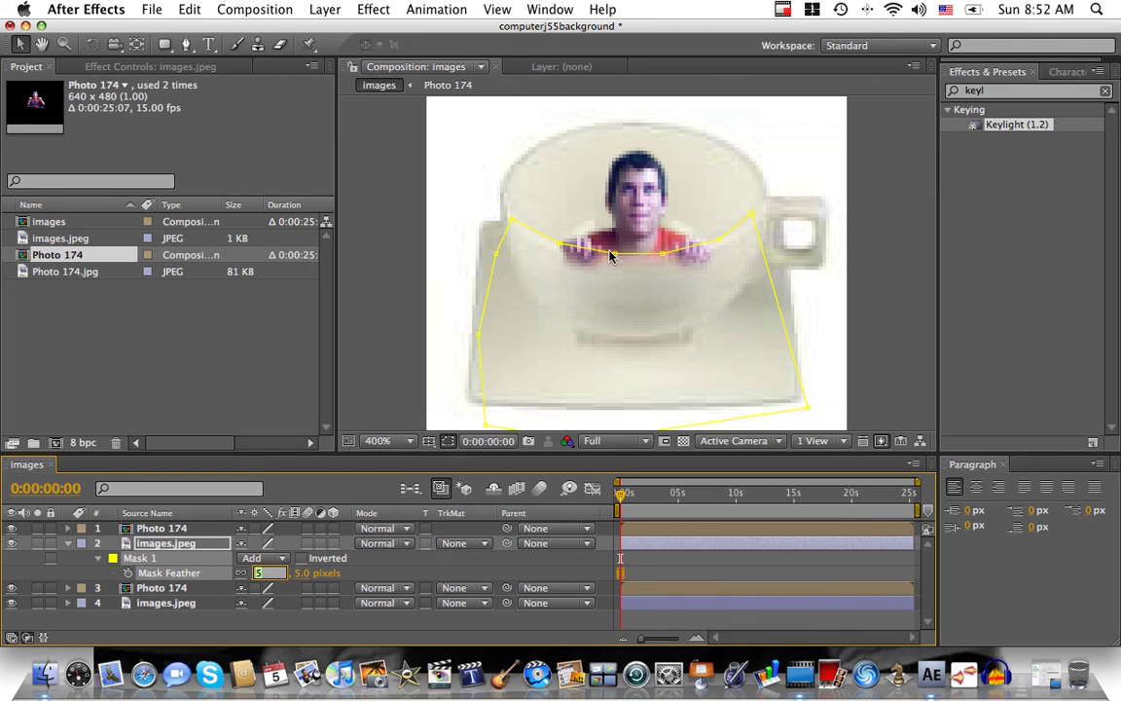
pyautogui.press('Return')
pyautogui.press('f')
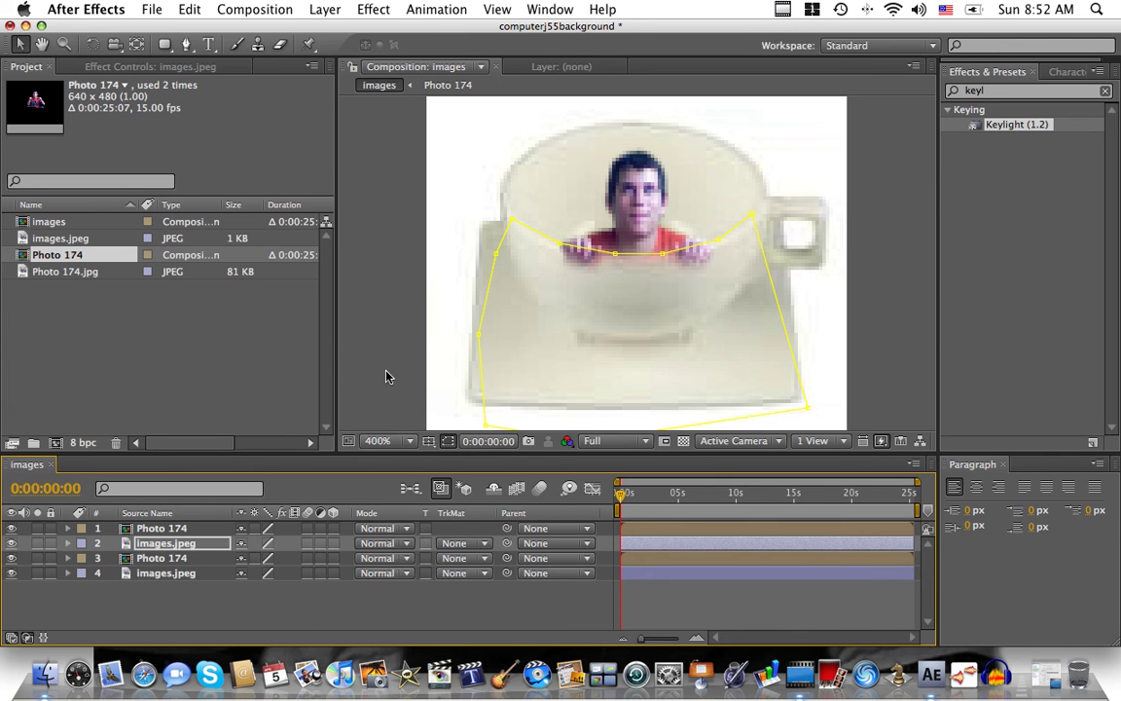
pyautogui.press('/')
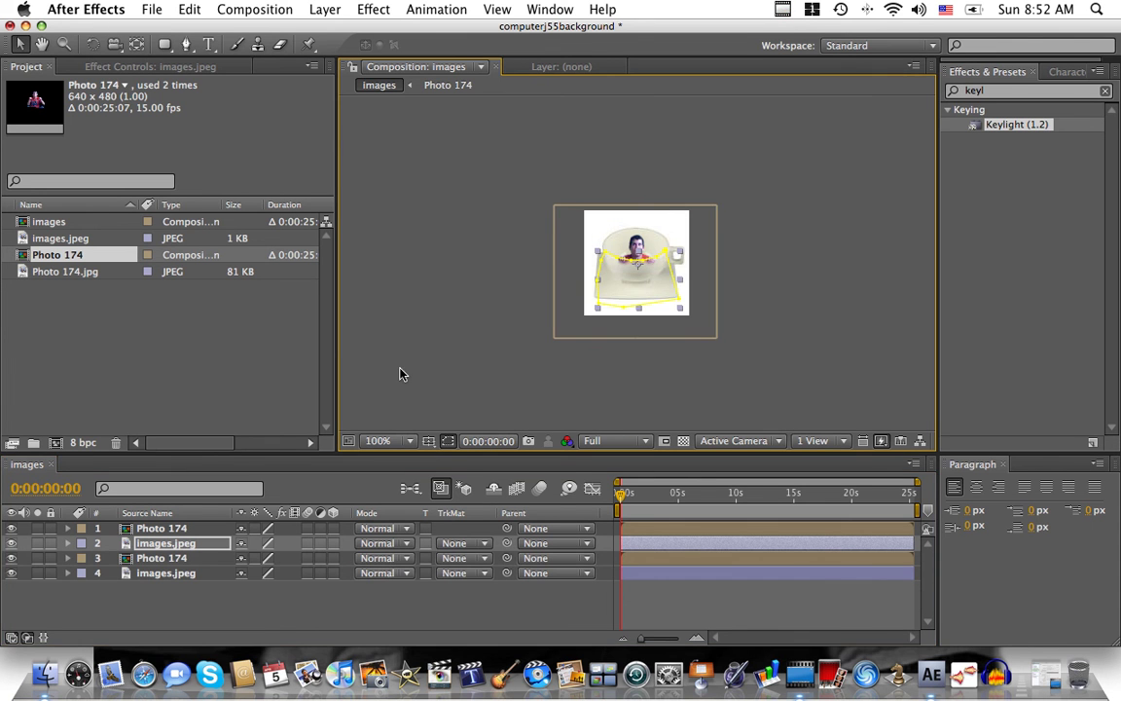
pyautogui.click(488, 327)
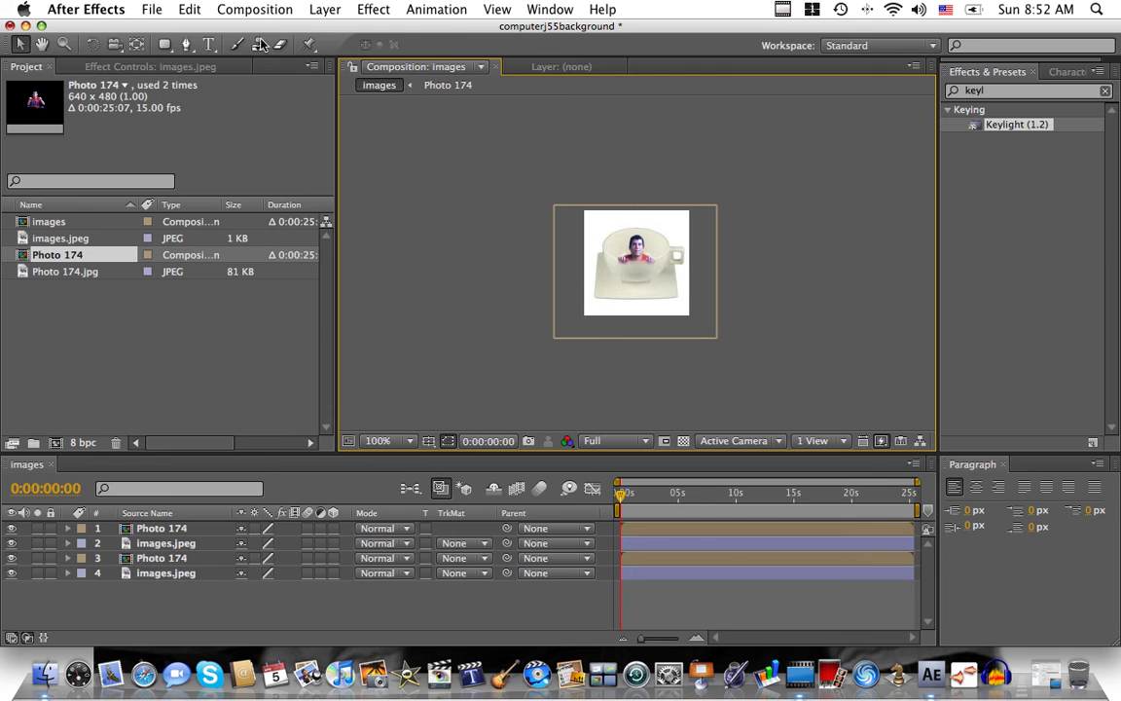
# Export the frame via Composition > Save Frame As > Photoshop Layers as teacup2 on the Desktop
pyautogui.click(255, 10)
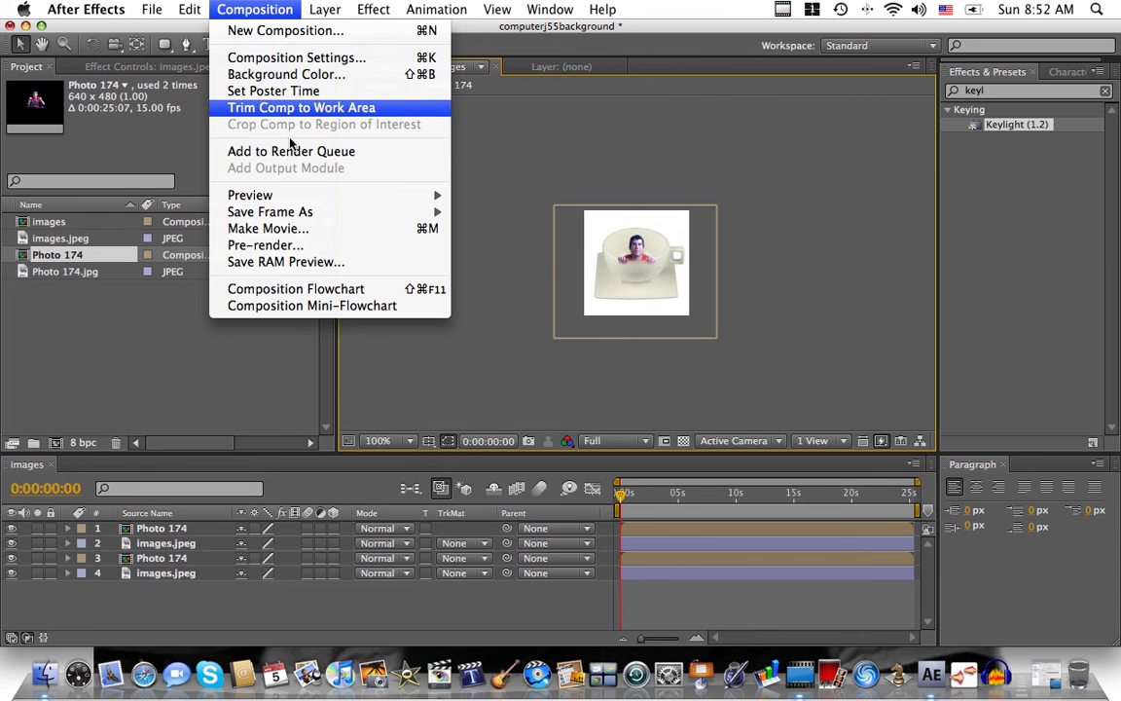
pyautogui.moveTo(370, 212)
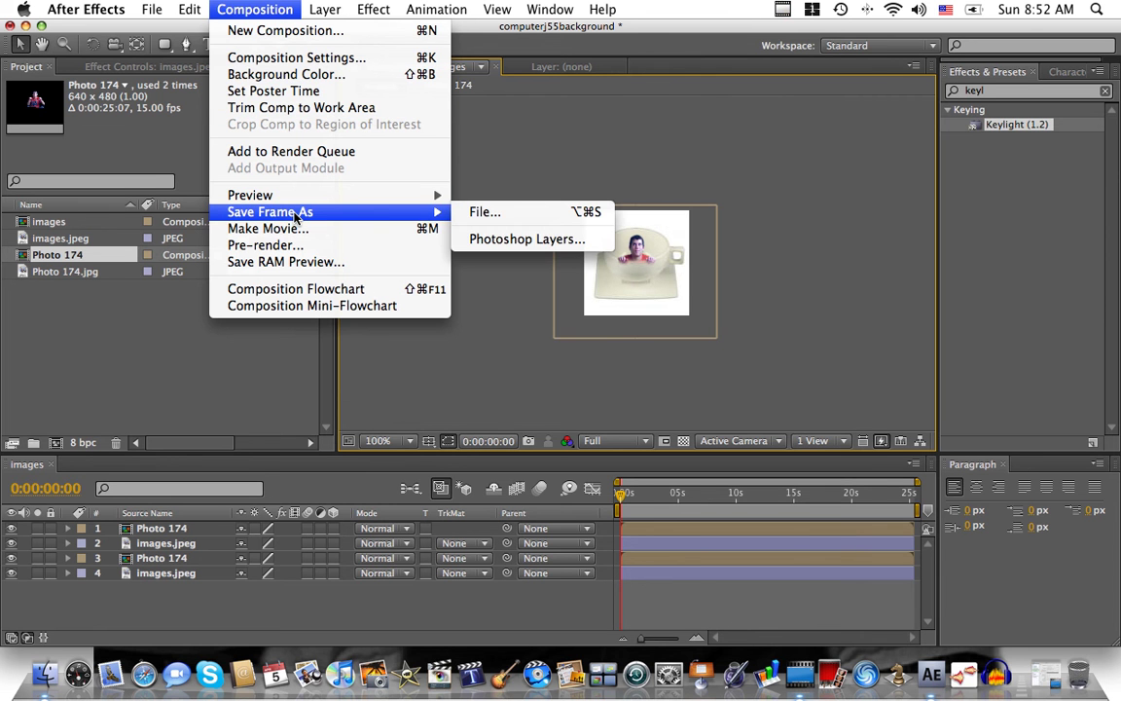
pyautogui.click(537, 239)
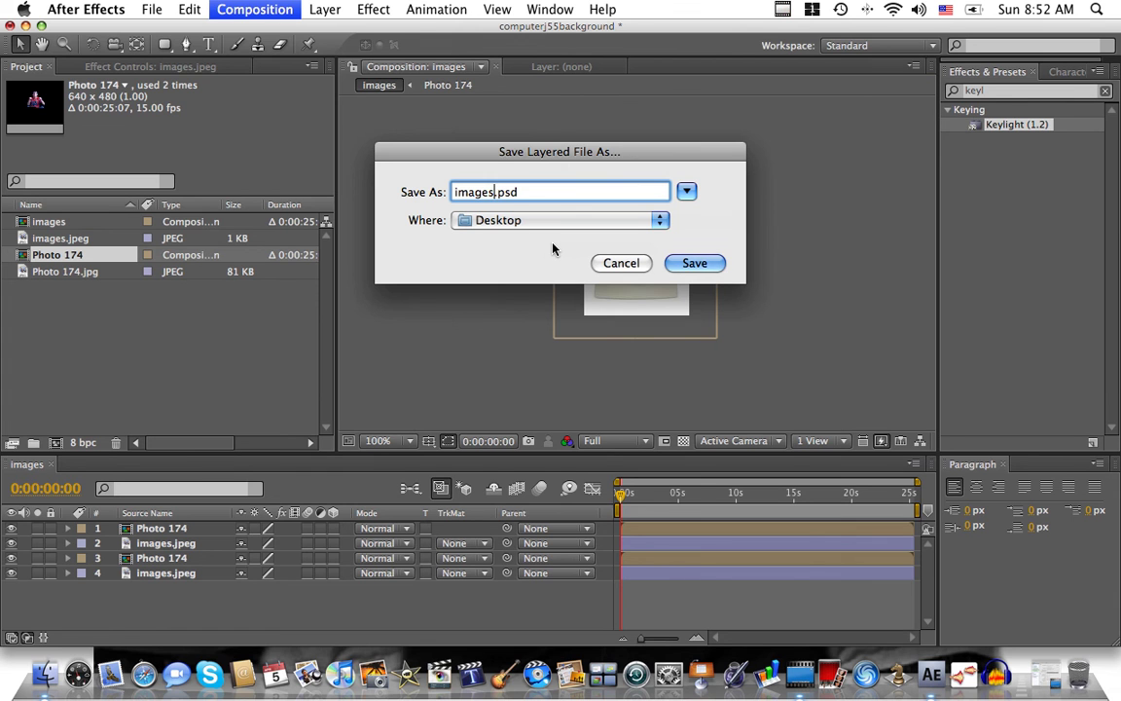
pyautogui.press('Right')
pyautogui.press('Right')
pyautogui.press('Right')
pyautogui.press('Right')
pyautogui.press('BackSpace')
pyautogui.press('BackSpace')
pyautogui.press('BackSpace')
pyautogui.press('BackSpace')
pyautogui.press('BackSpace')
pyautogui.press('BackSpace')
pyautogui.press('BackSpace')
pyautogui.press('BackSpace')
pyautogui.press('BackSpace')
pyautogui.press('BackSpace')
pyautogui.write('teacup2')
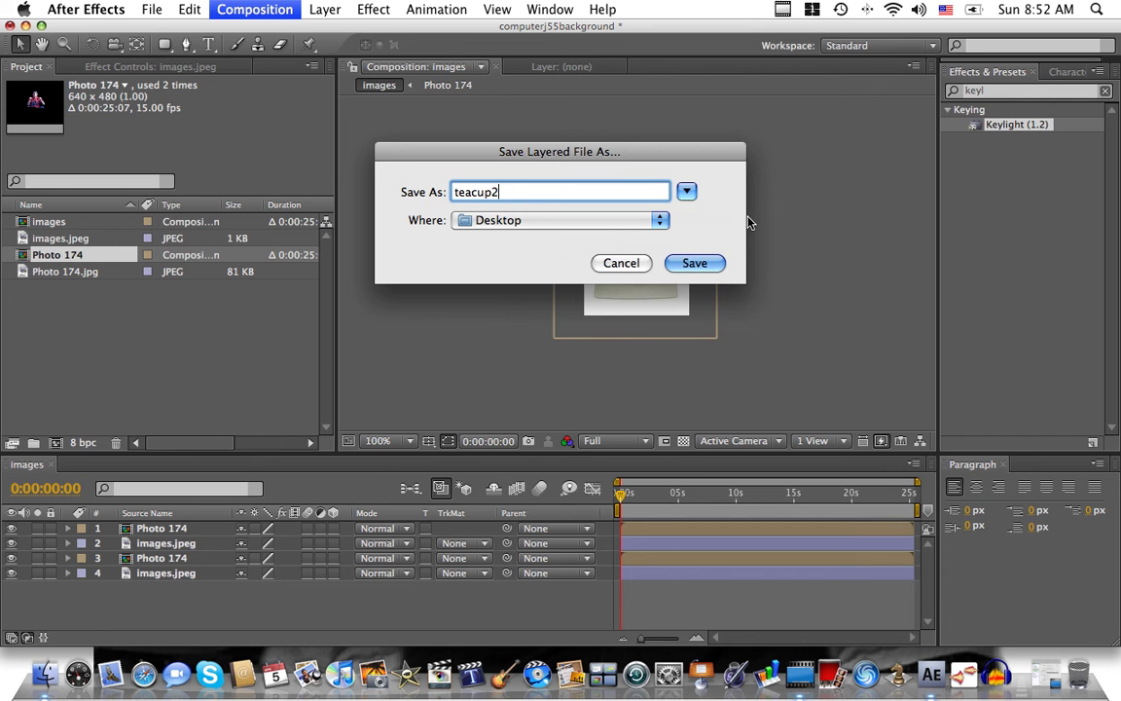
pyautogui.click(695, 263)
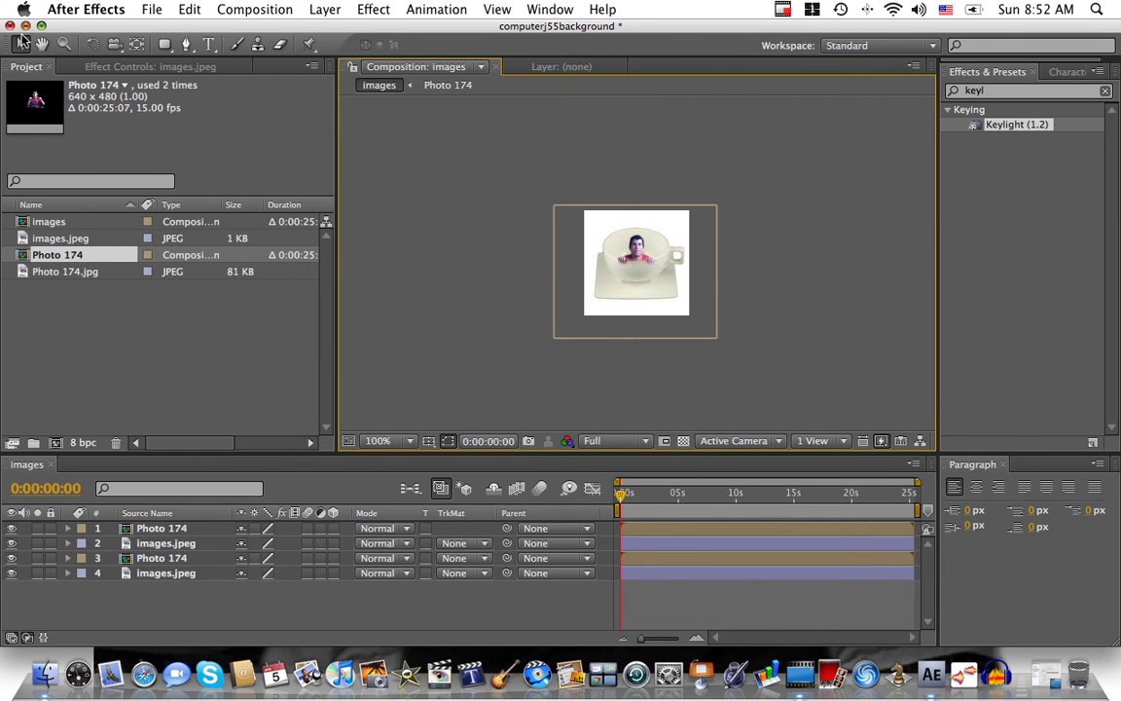
# Minimize After Effects and Quick Look the teacup2 file on the desktop
pyautogui.click(25, 26)
pyautogui.click(643, 199)
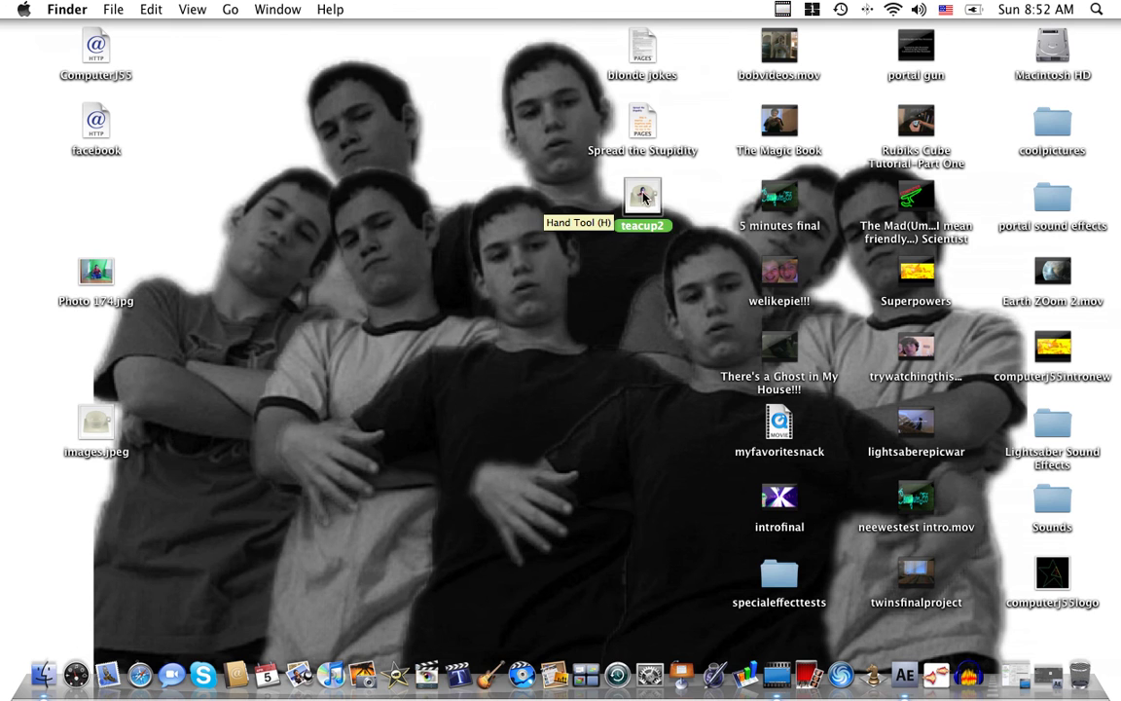
pyautogui.press('space')
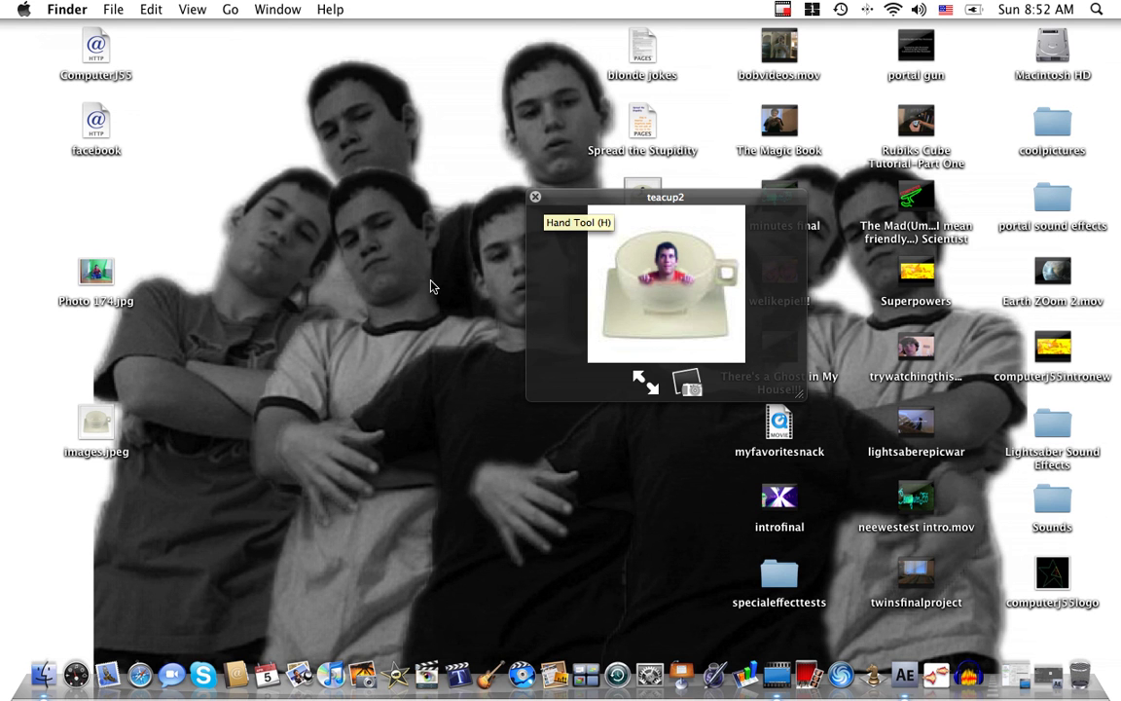
pyautogui.press('space')
pyautogui.moveTo(453, 281); pyautogui.dragTo(414, 177)
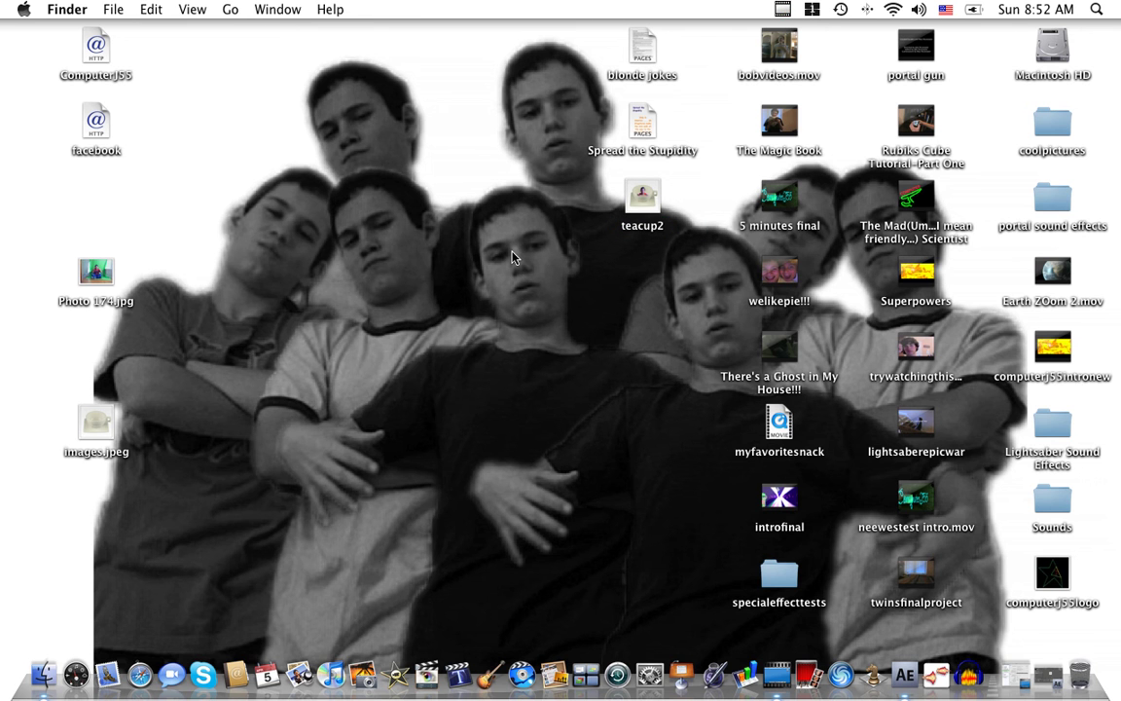
# Open coolpictures and preview the citygiants, dadbehindbuilding, daddyinbowl and desert images
pyautogui.doubleClick(1053, 124)
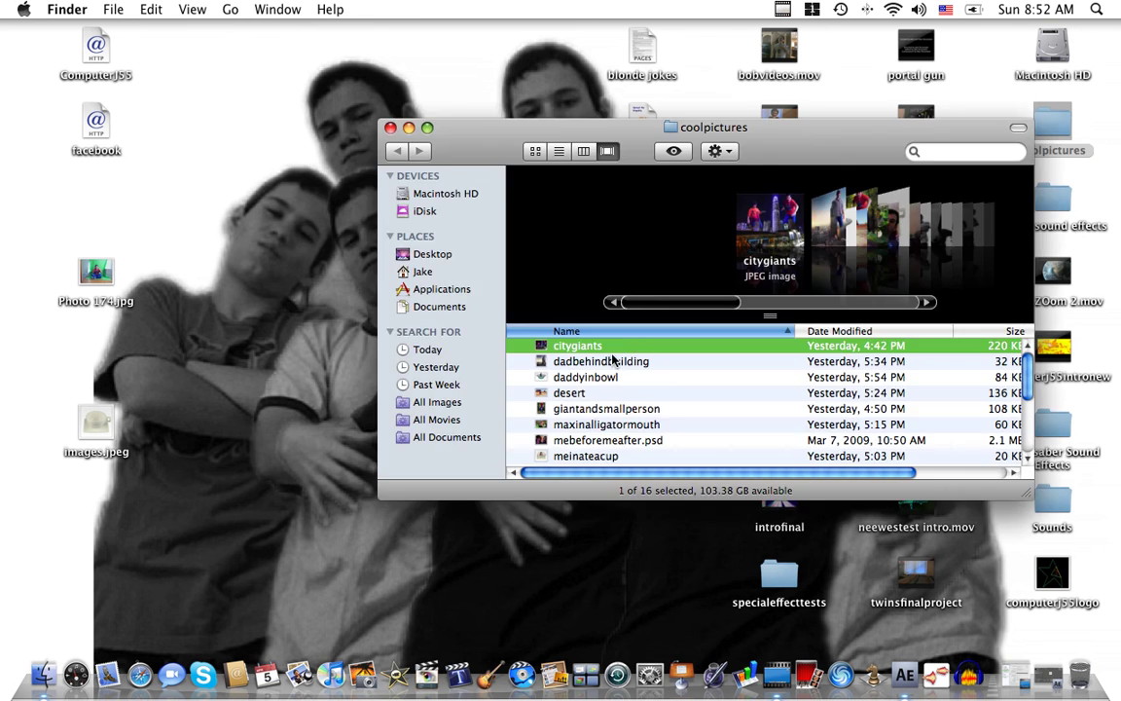
pyautogui.press('space')
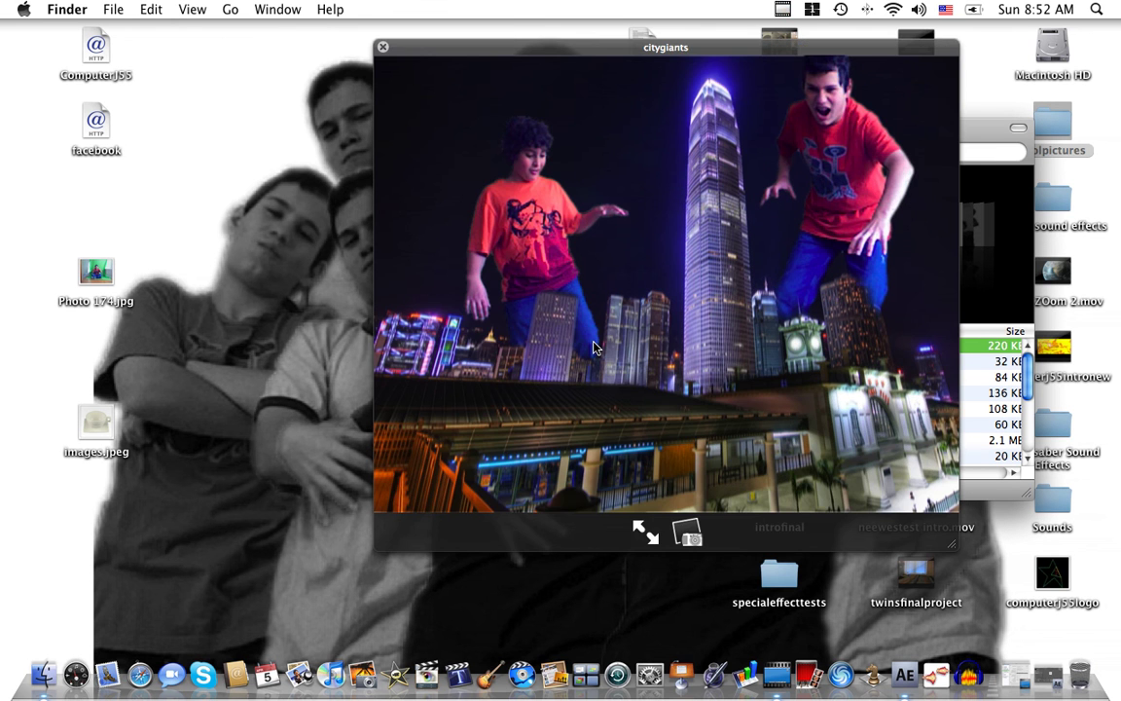
pyautogui.press('space')
pyautogui.click(594, 367)
pyautogui.press('space')
pyautogui.press('space')
pyautogui.click(587, 376)
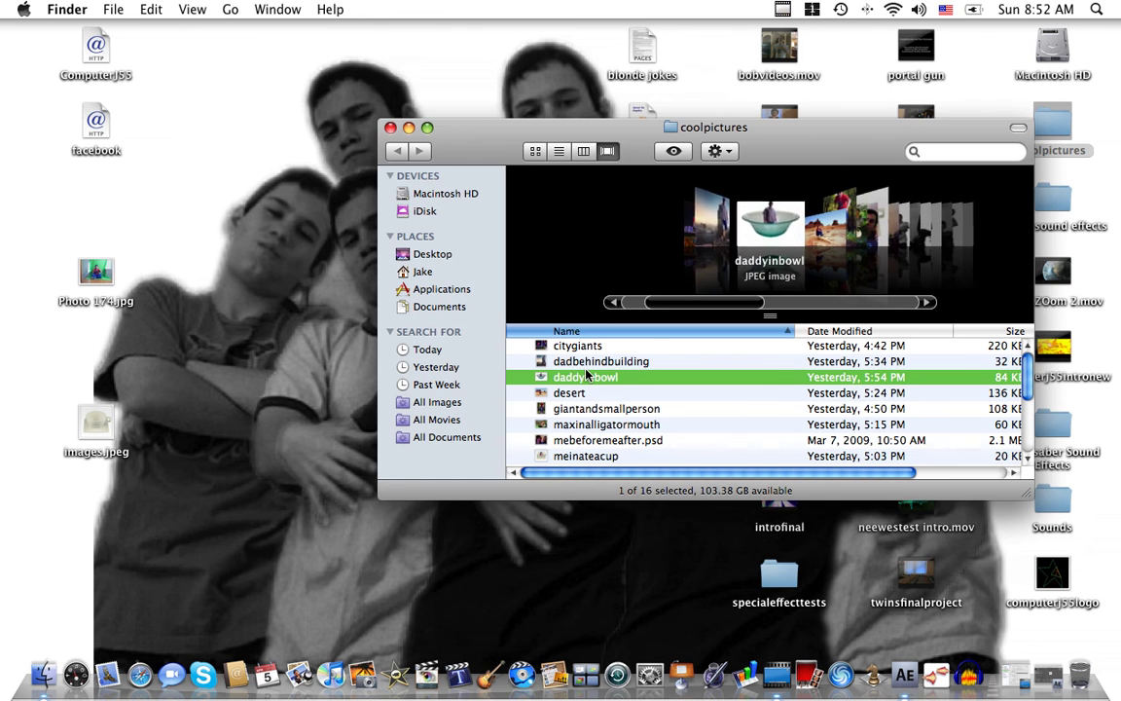
pyautogui.press('space')
pyautogui.press('space')
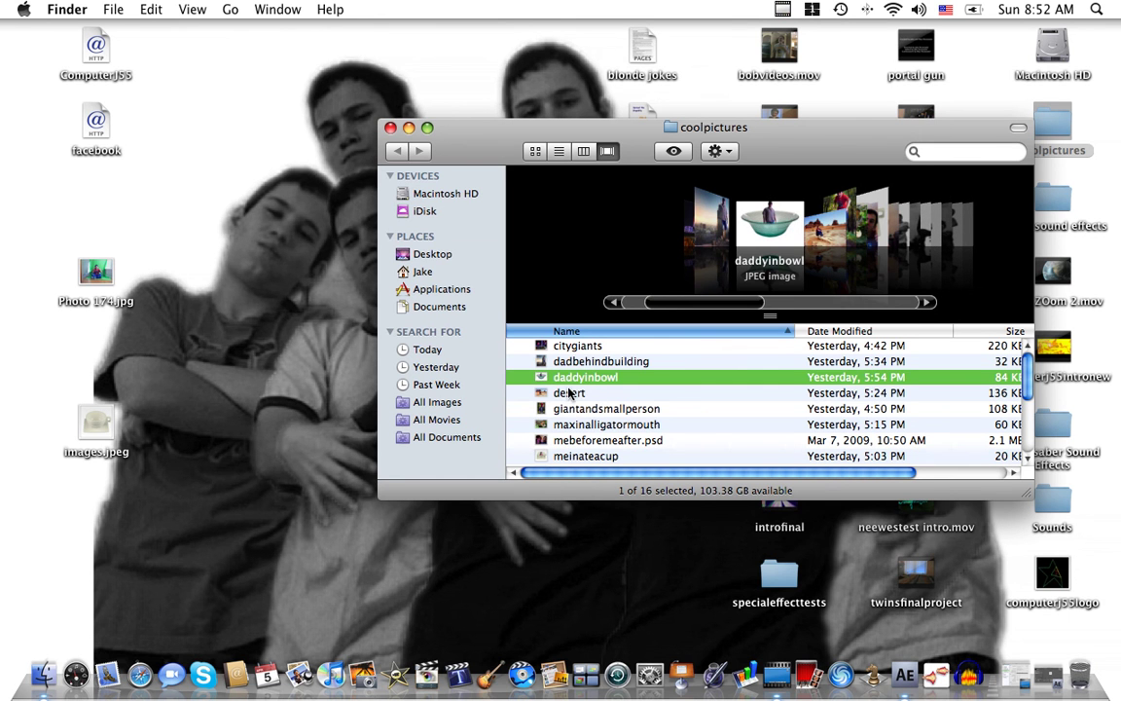
pyautogui.click(569, 393)
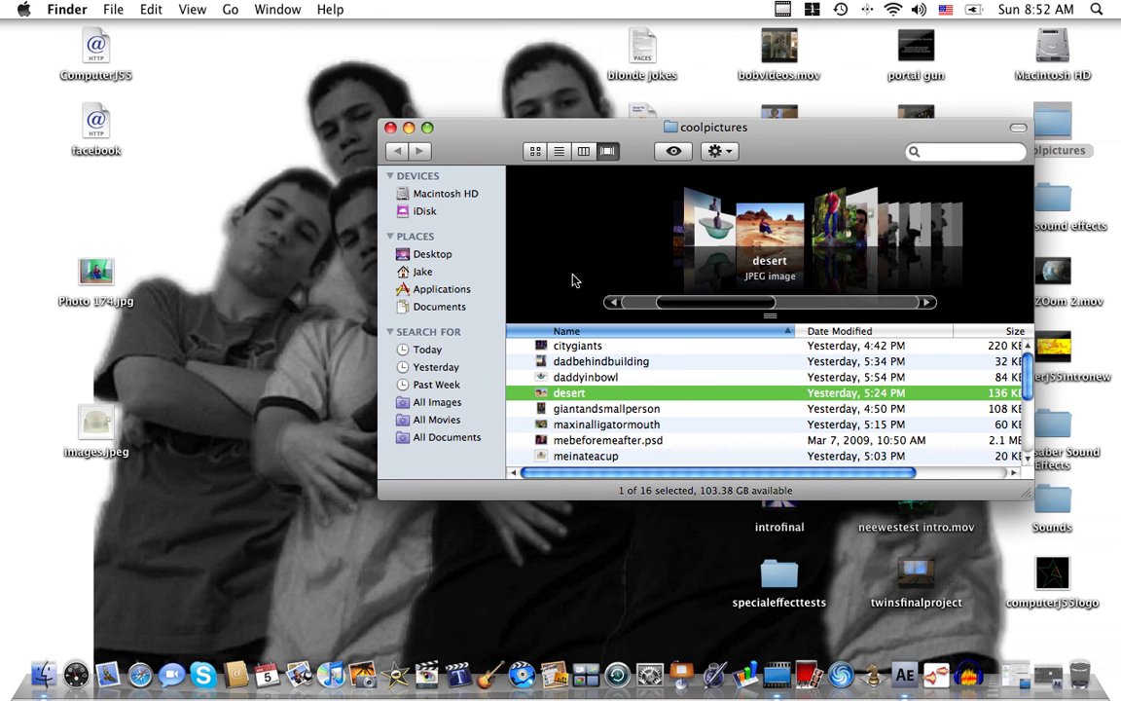
pyautogui.press('space')
pyautogui.press('space')
# Preview giantandsmallperson and maxinalligatormouth, close the folder, and bring up iShowU
pyautogui.click(579, 412)
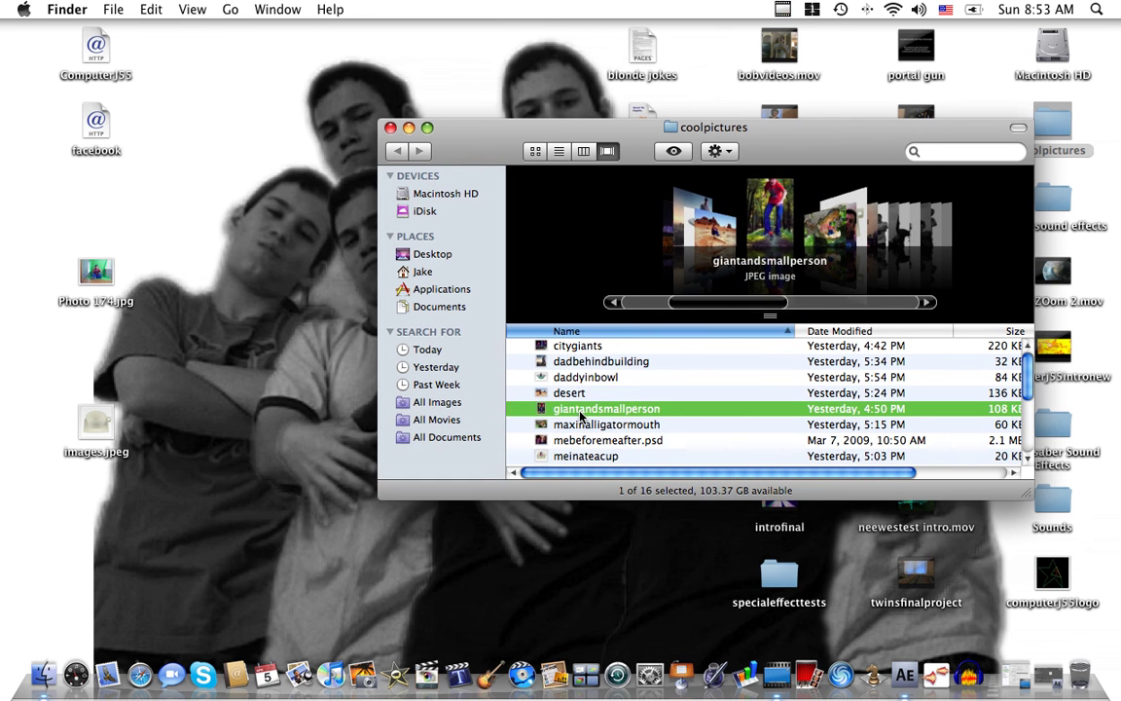
pyautogui.press('space')
pyautogui.press('space')
pyautogui.click(537, 427)
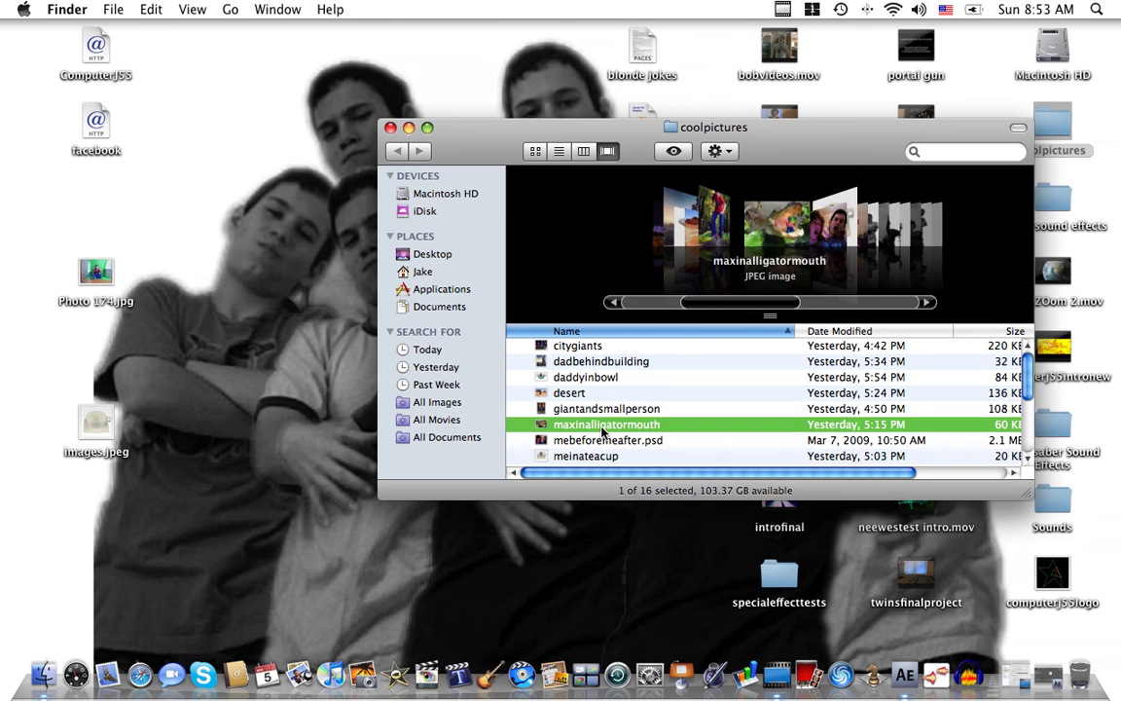
pyautogui.press('space')
pyautogui.press('space')
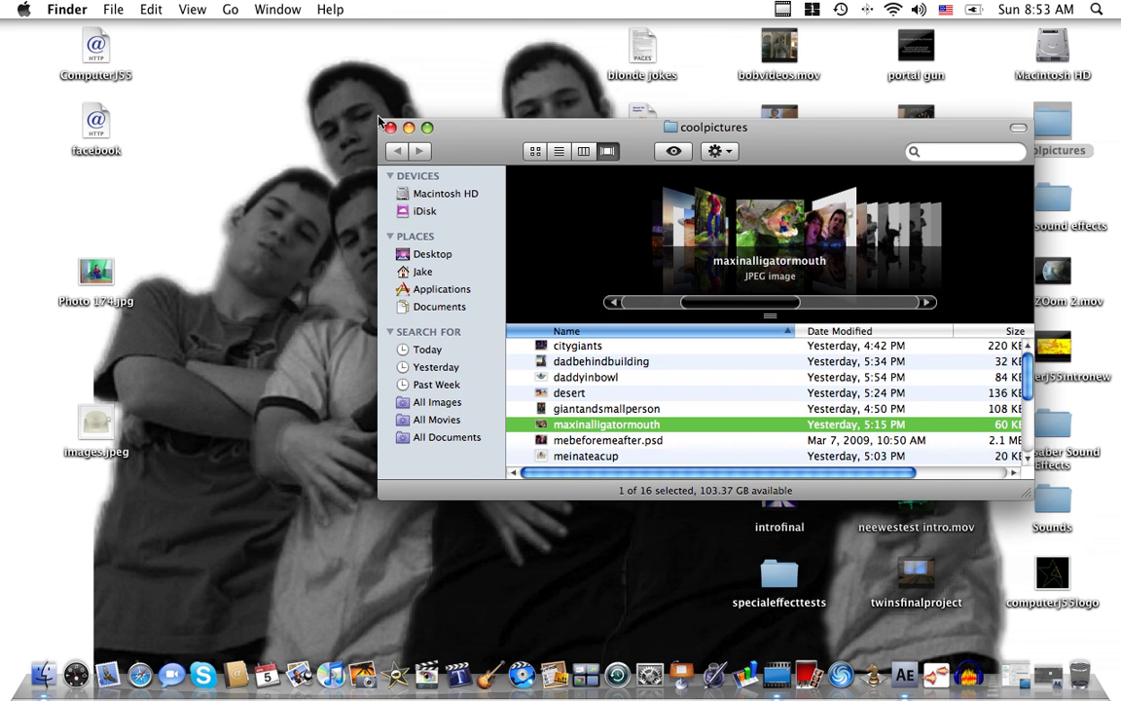
pyautogui.click(390, 128)
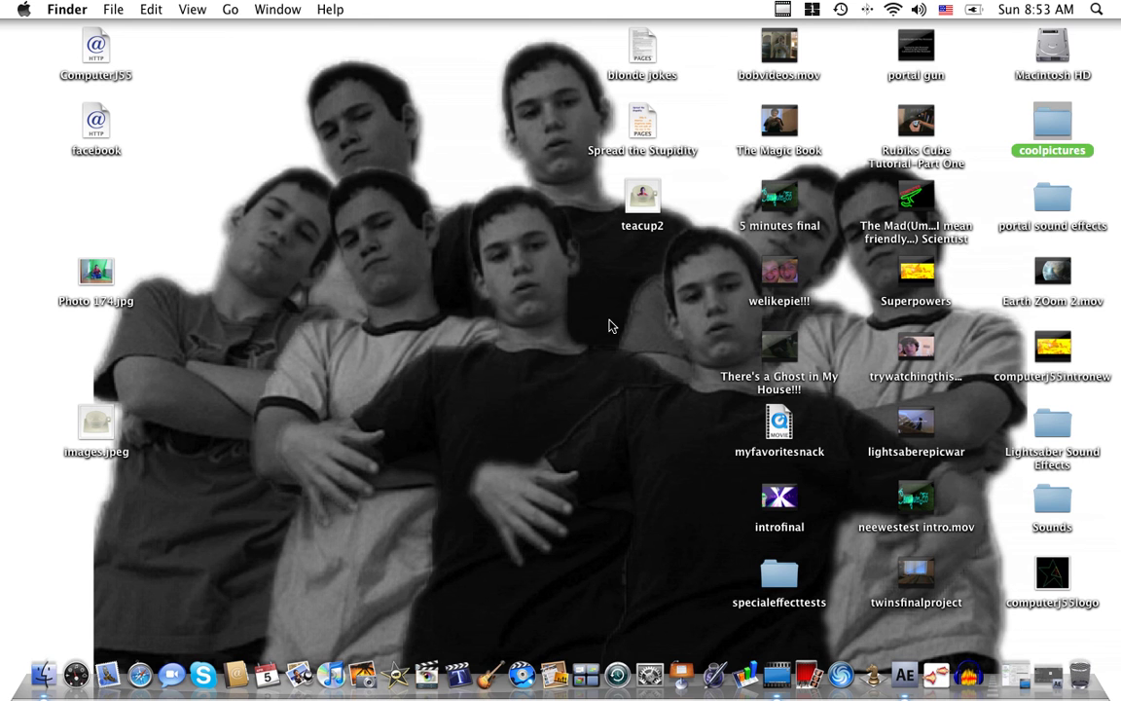
pyautogui.click(1027, 676)
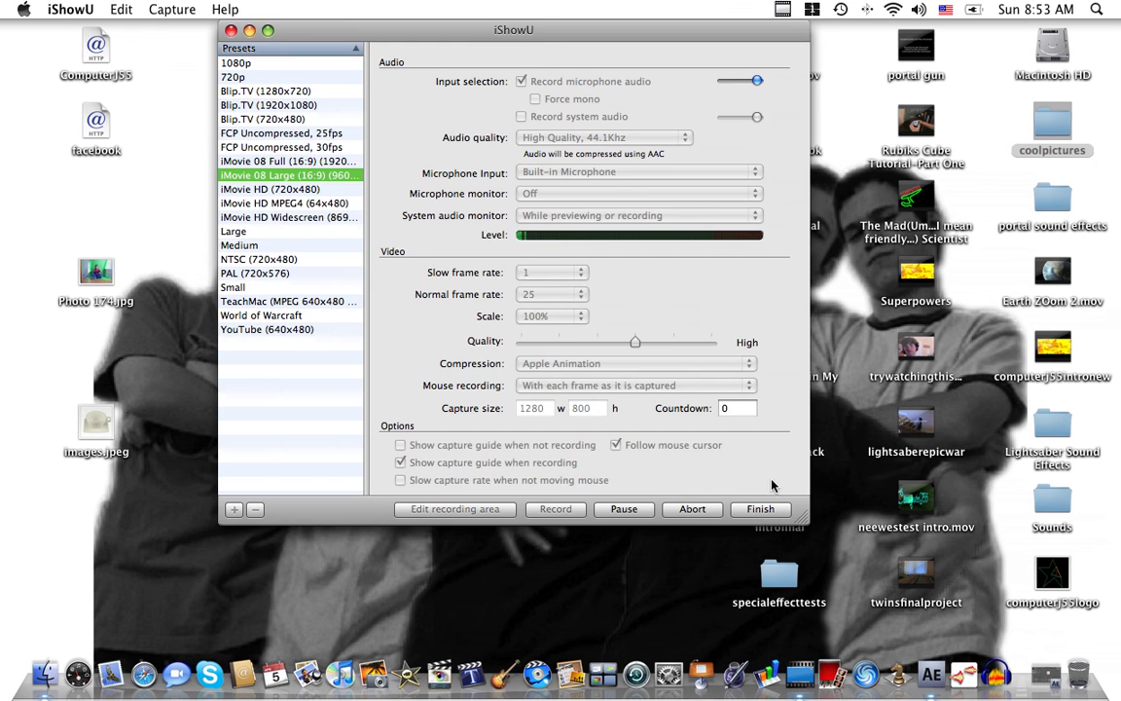